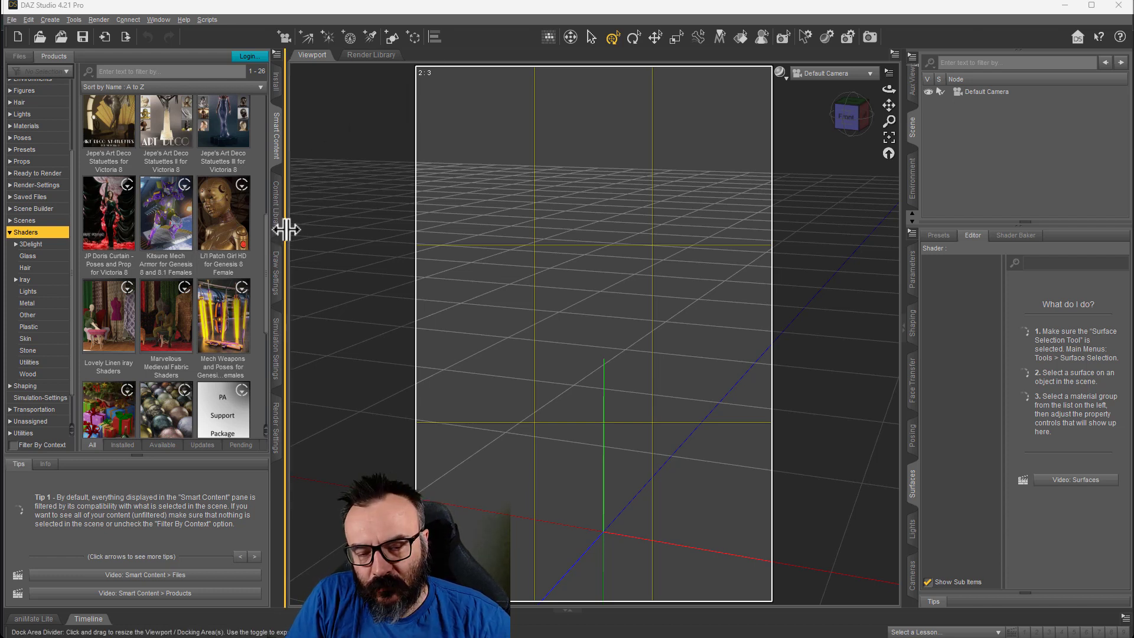
# - Load the Li'l Patch Girl HD figure into the scene and apply Lil Patch Girl Pose 02M to it
pyautogui.click(848, 120)
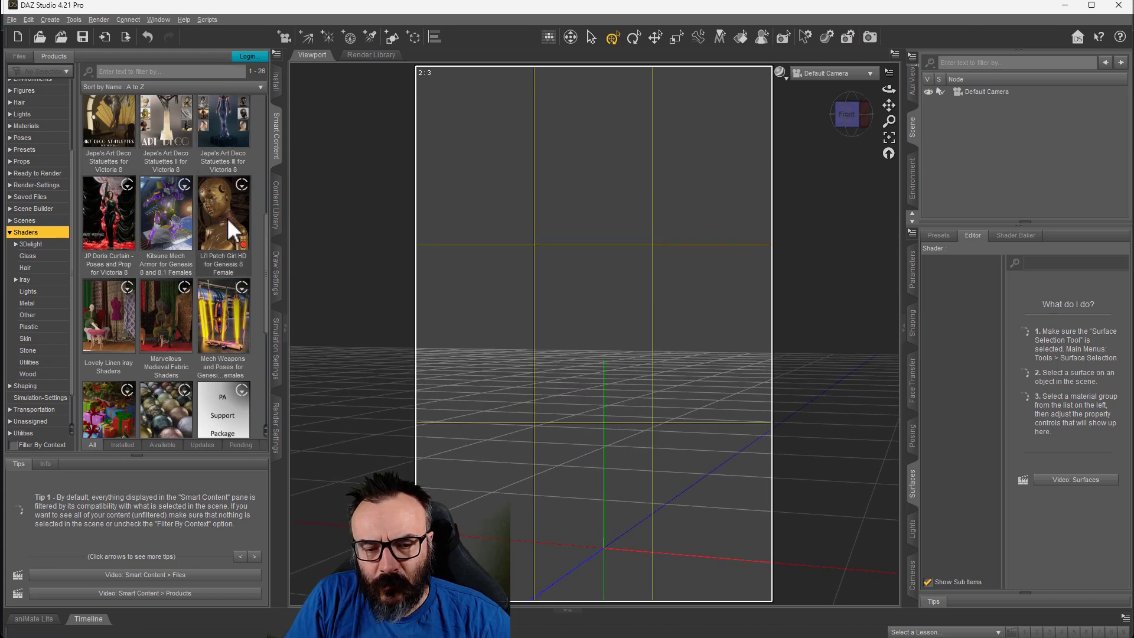
pyautogui.moveTo(228, 221)
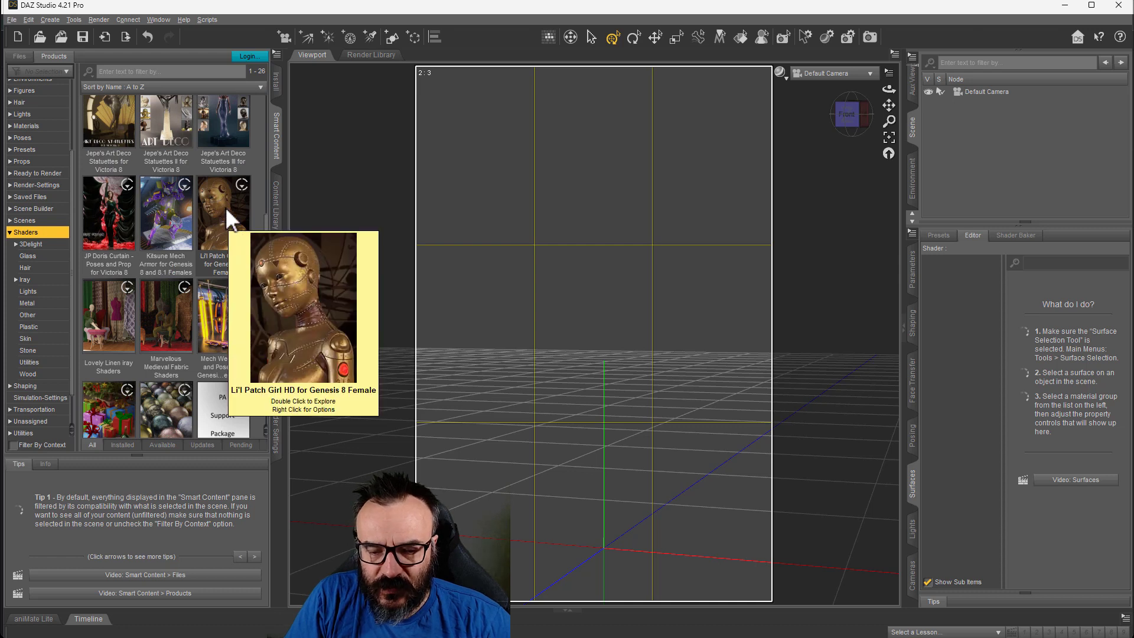
pyautogui.doubleClick(225, 206)
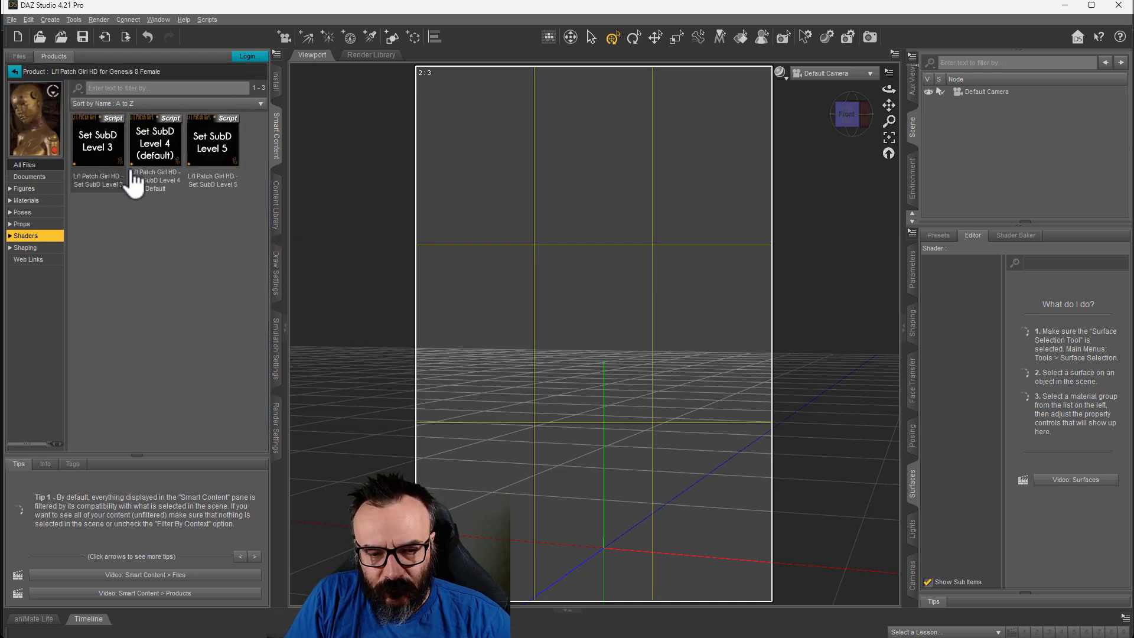
pyautogui.click(33, 189)
pyautogui.click(102, 165)
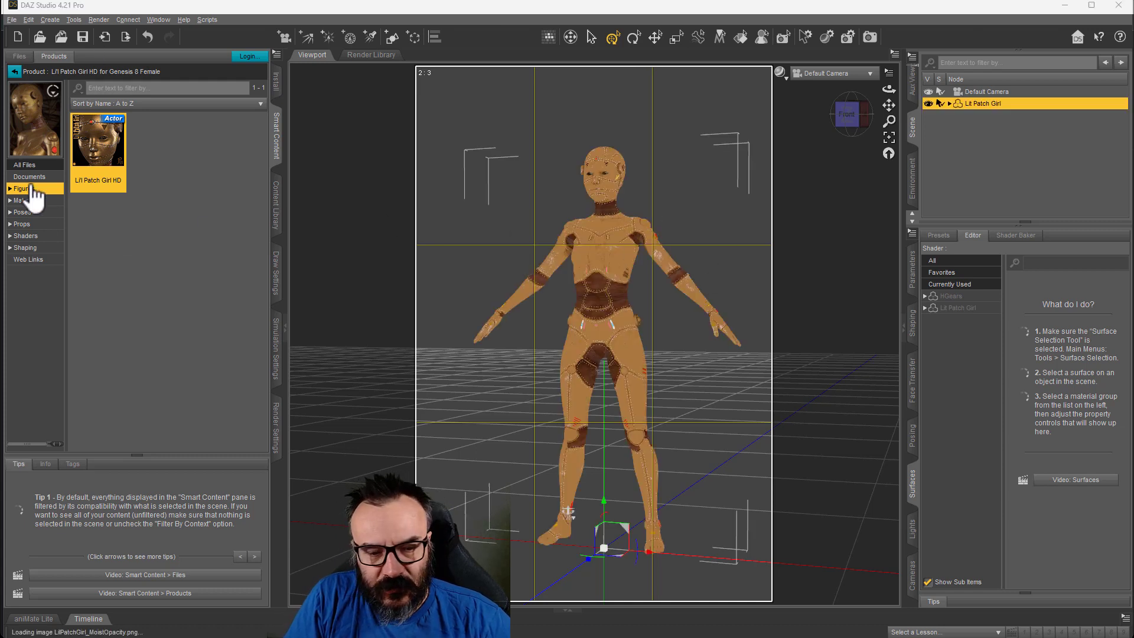
pyautogui.click(26, 212)
pyautogui.click(157, 232)
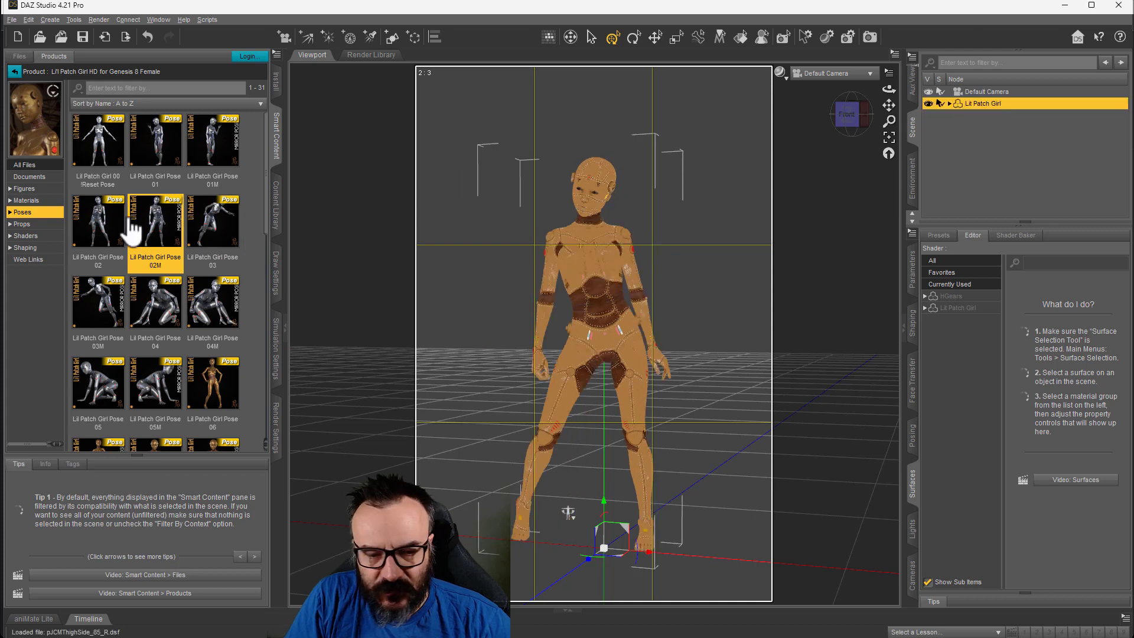
# - Apply the LilPatchGirl Silver Full 2048 material from the product's materials to the figure
pyautogui.click(39, 236)
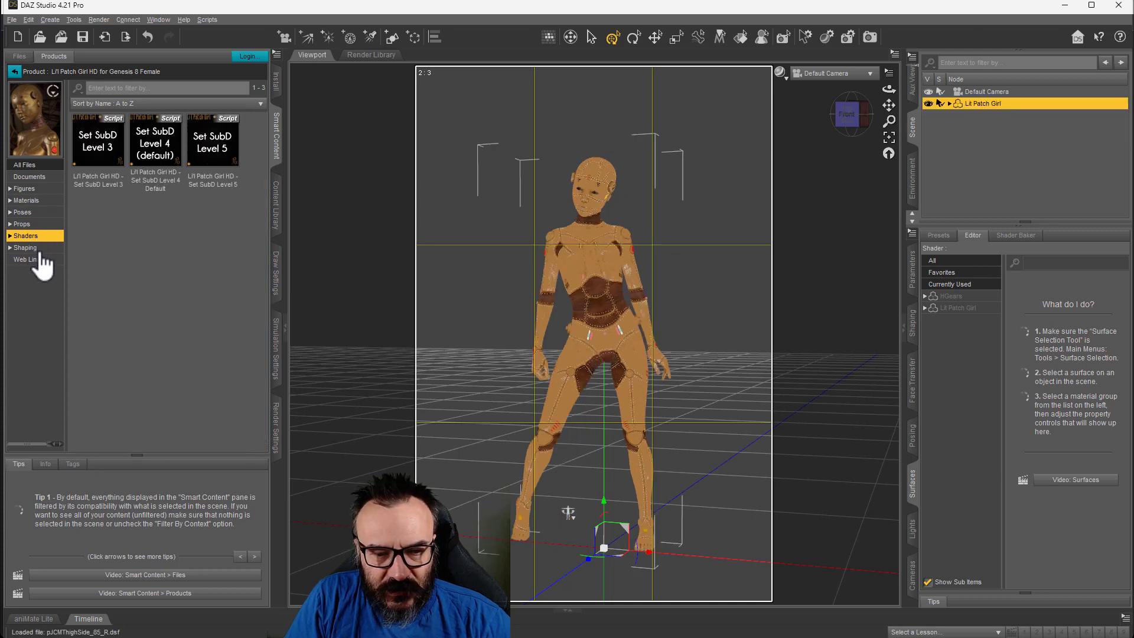
pyautogui.click(39, 249)
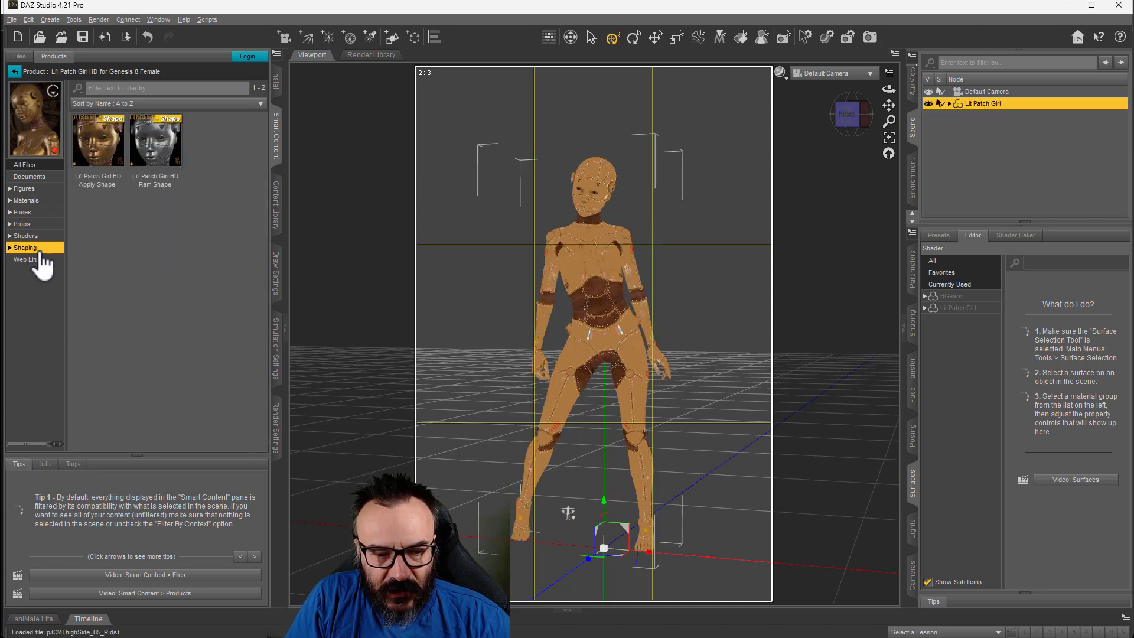
pyautogui.click(39, 201)
pyautogui.scroll(-5, 177, 366)
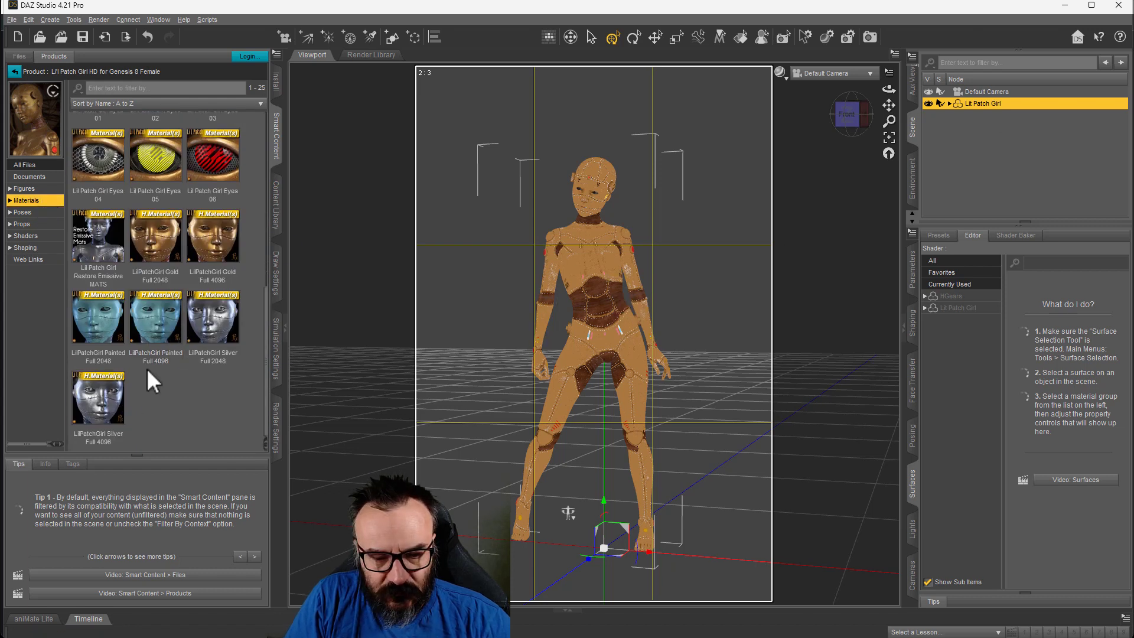
pyautogui.click(219, 326)
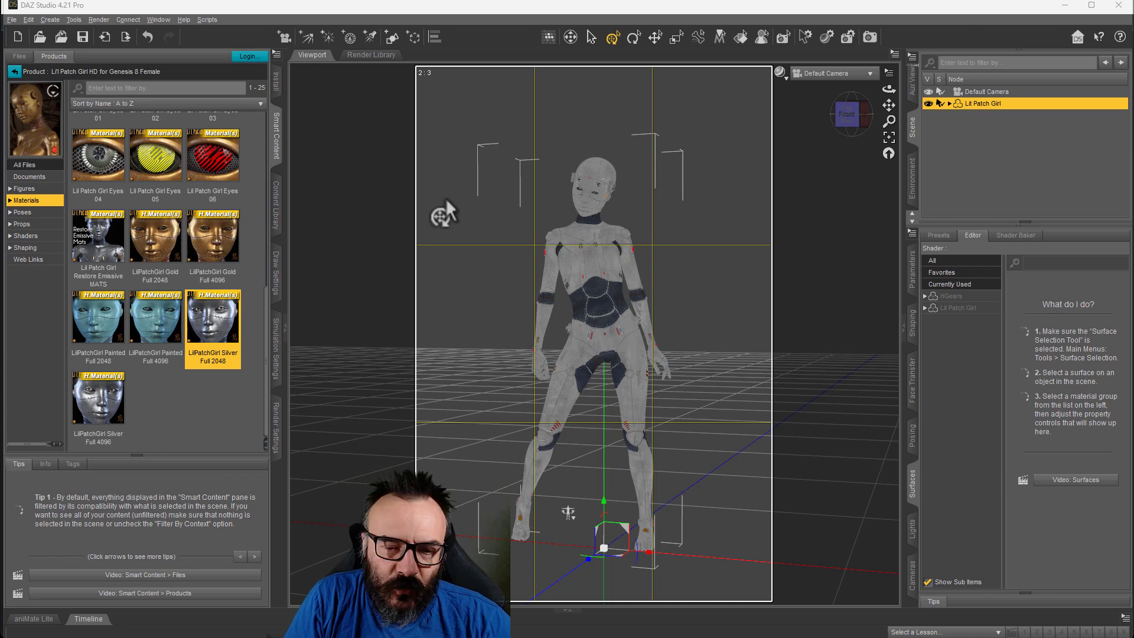
pyautogui.click(848, 124)
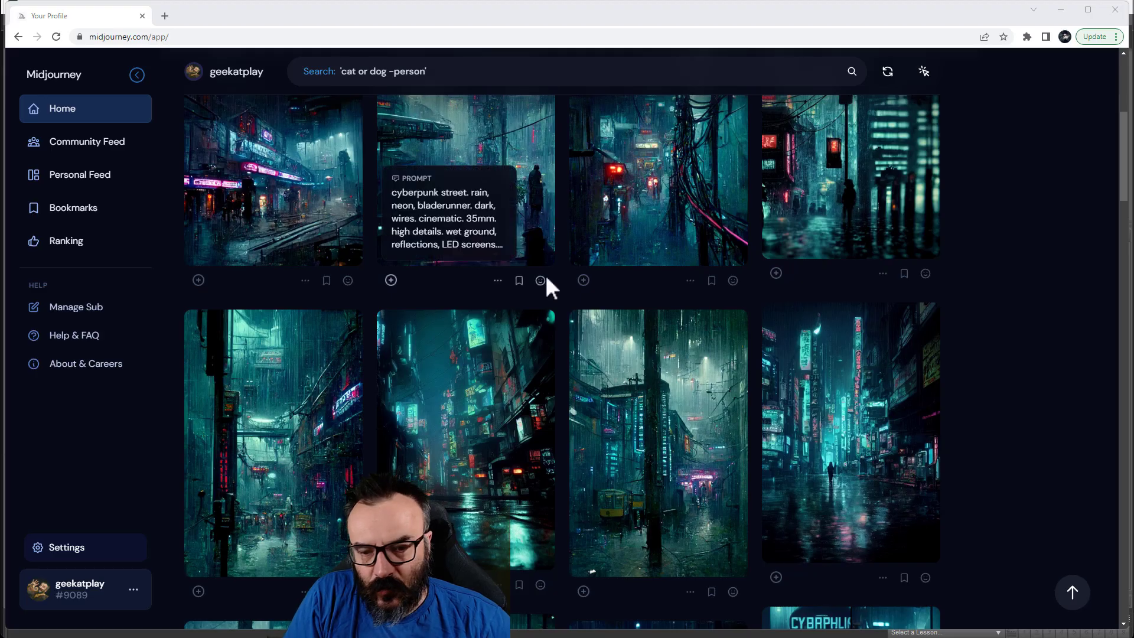
# - Examine the rainy cyberpunk street images in the Midjourney gallery and read the prompt of the wet neon street picture
pyautogui.scroll(-1, 898, 397)
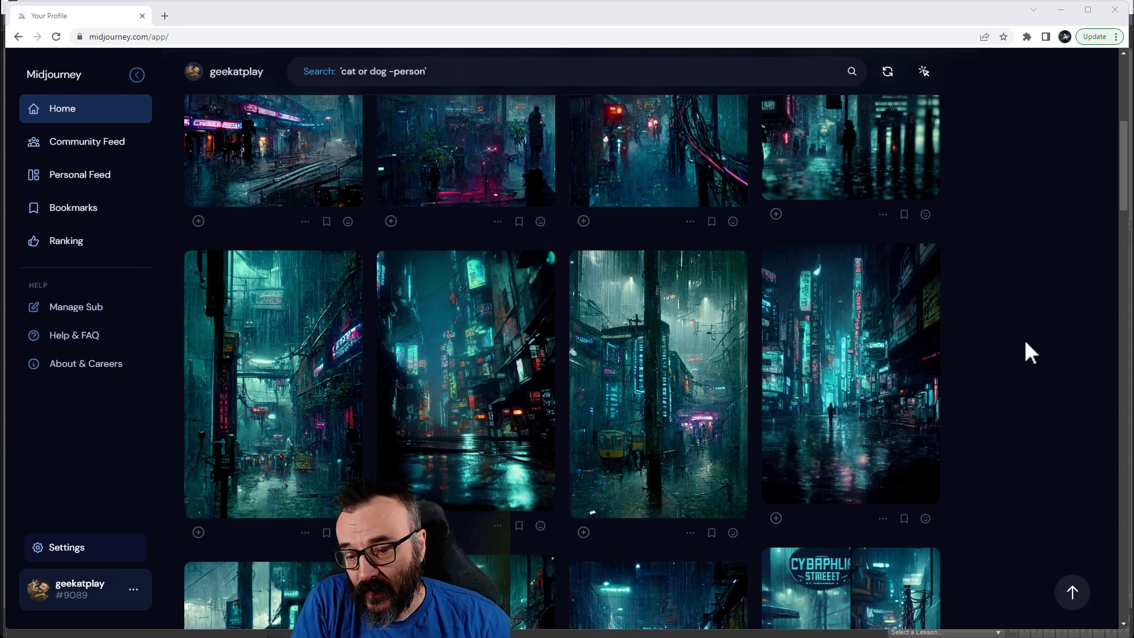
pyautogui.scroll(-1, 1023, 338)
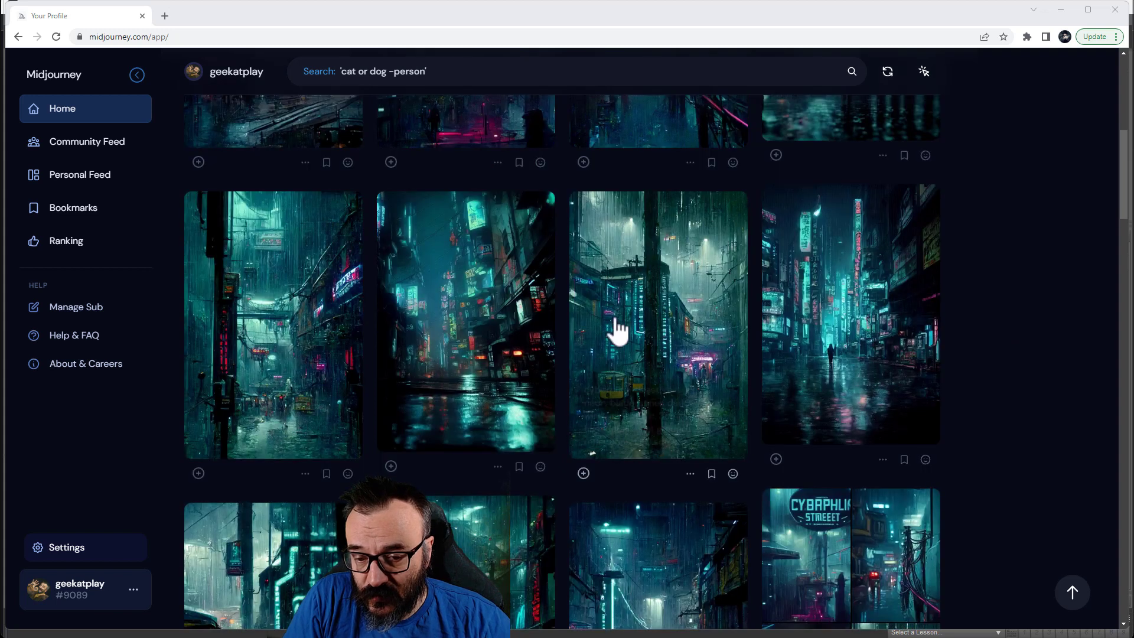
pyautogui.click(892, 328)
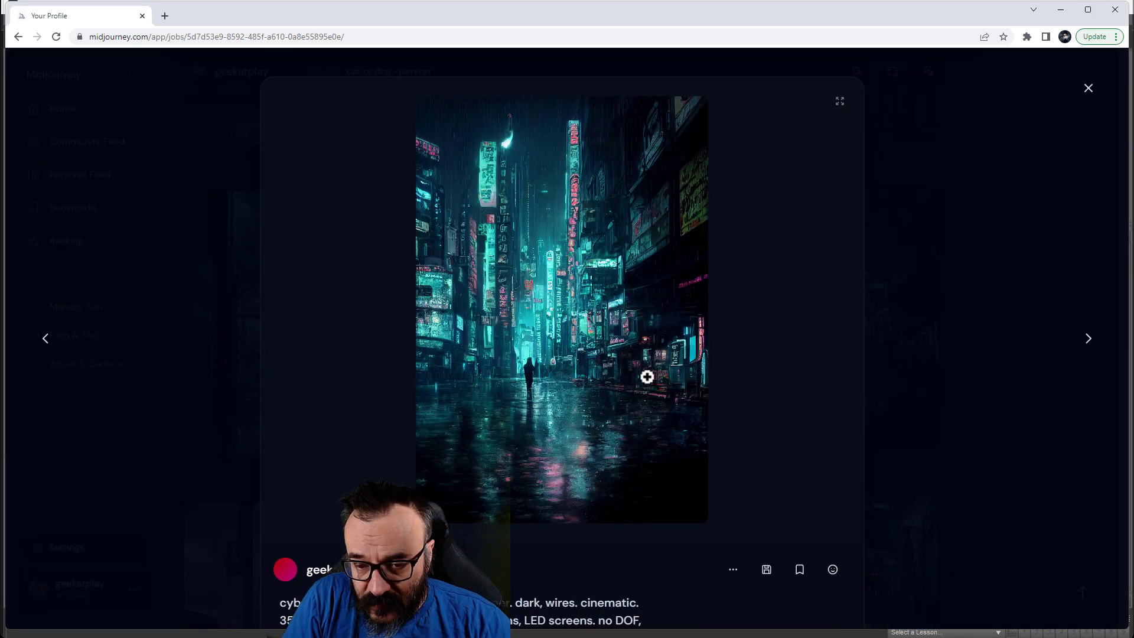
pyautogui.click(990, 347)
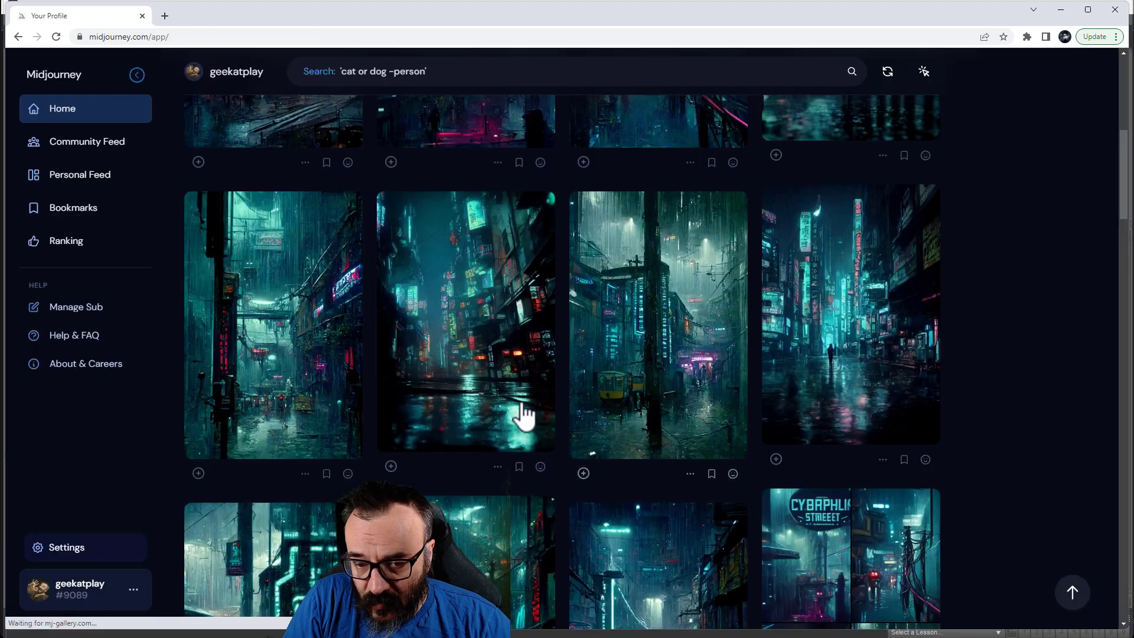
pyautogui.click(514, 322)
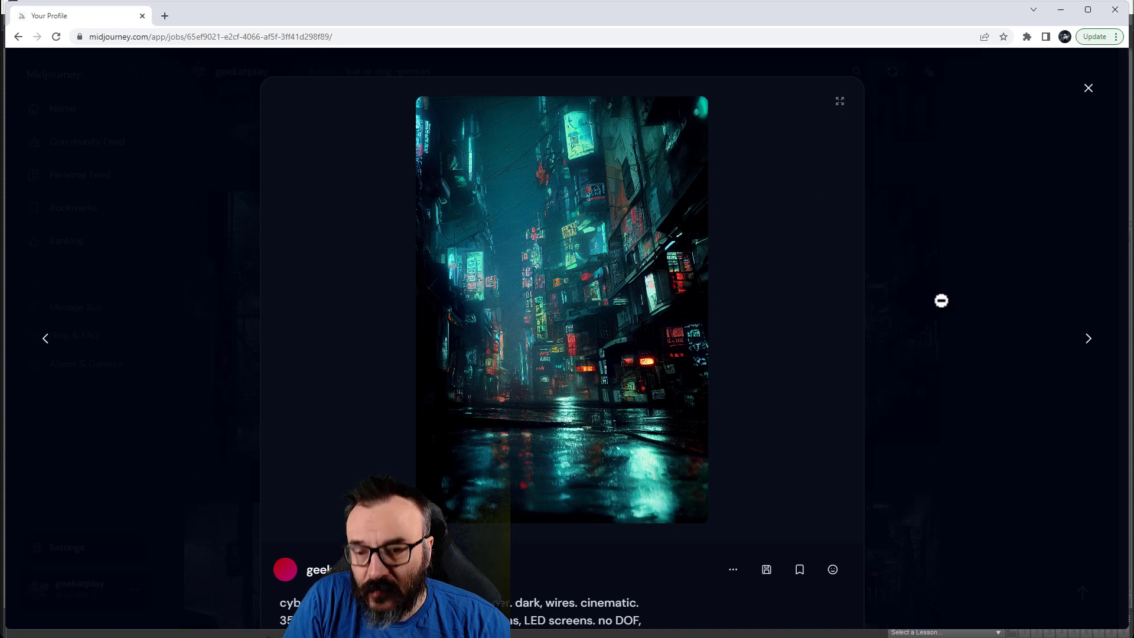
pyautogui.click(1004, 317)
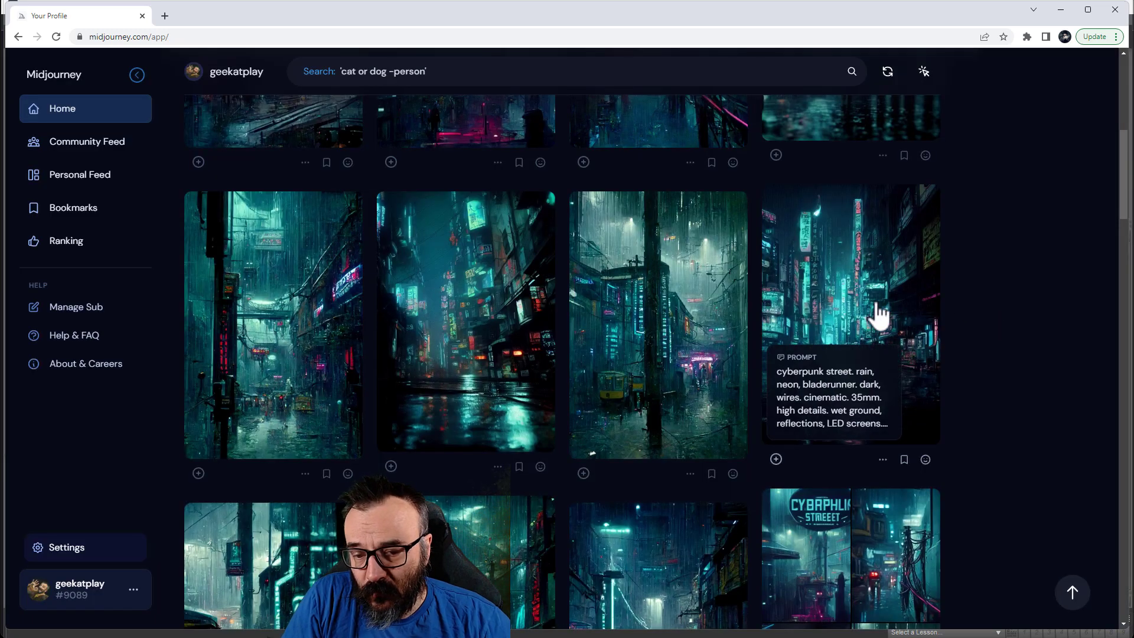
pyautogui.moveTo(488, 354)
pyautogui.click(503, 334)
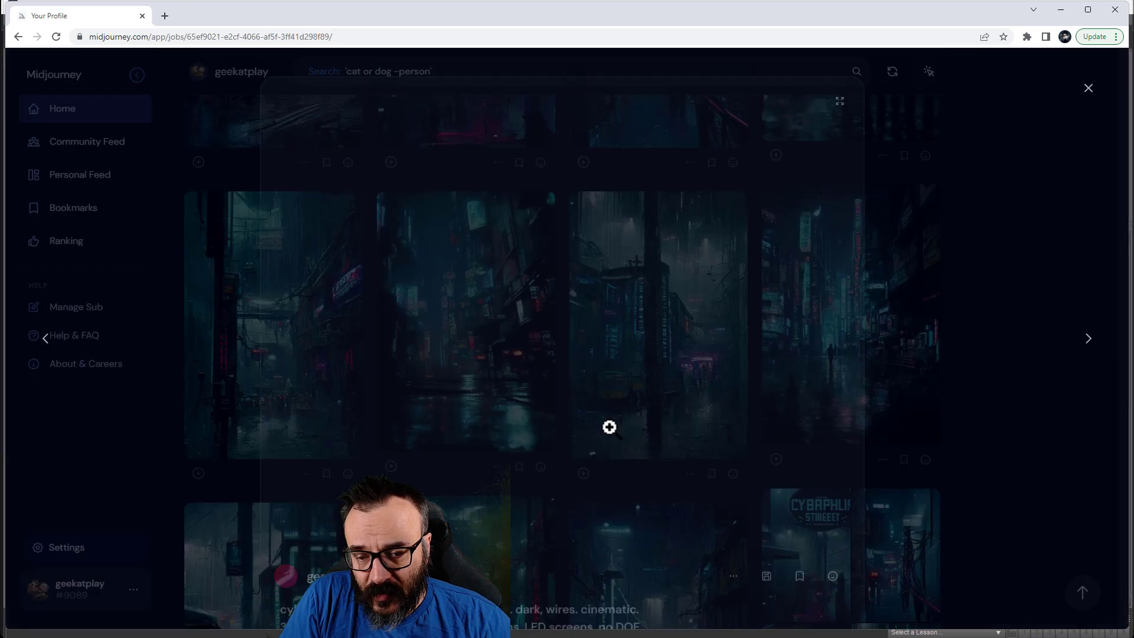
pyautogui.scroll(-4, 594, 398)
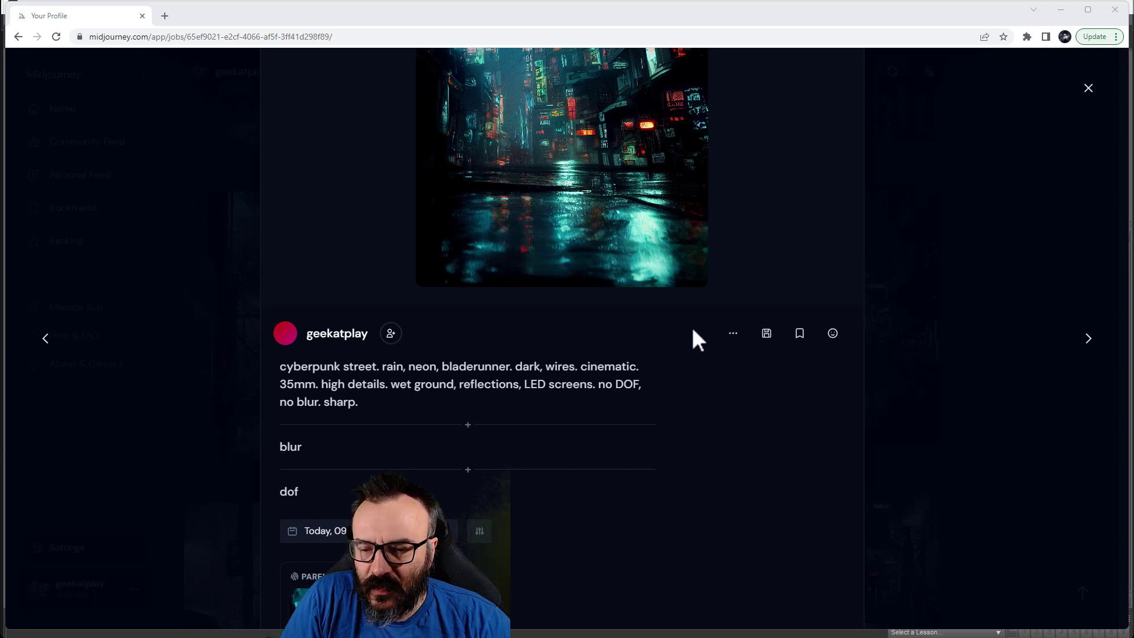
pyautogui.scroll(4, 692, 332)
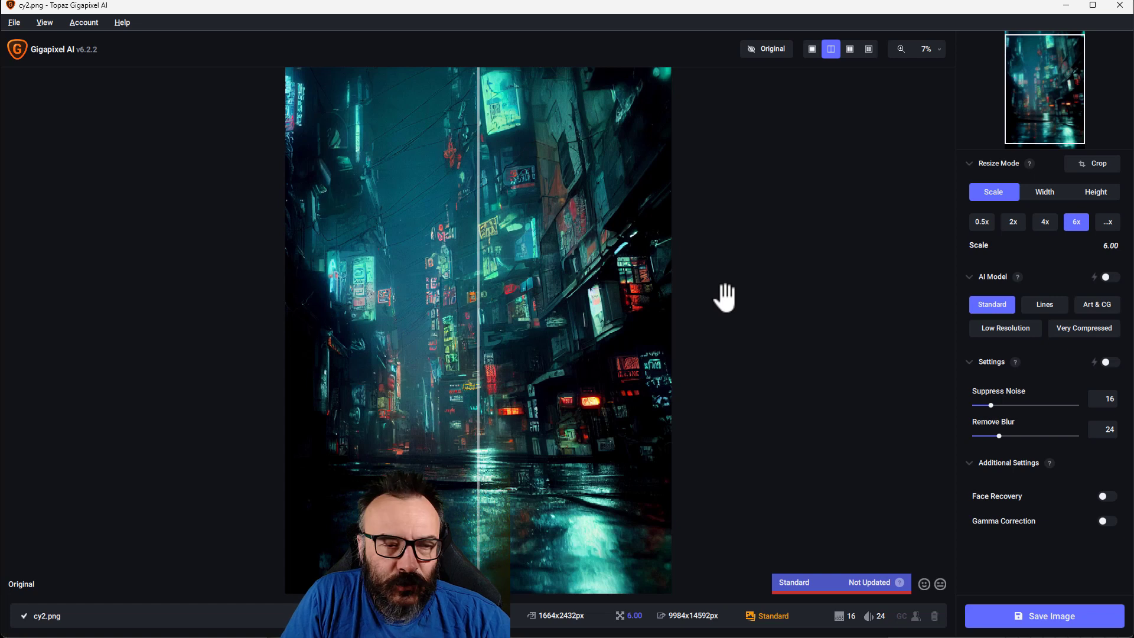
# - Compare the original cy2.png with its 6x Standard upscale in Gigapixel AI, checking the neon signs and wires up close
pyautogui.moveTo(478, 322)
pyautogui.mouseDown()
pyautogui.moveTo(279, 326)
pyautogui.moveTo(514, 319)
pyautogui.moveTo(564, 304)
pyautogui.moveTo(286, 312)
pyautogui.moveTo(551, 311)
pyautogui.moveTo(479, 304)
pyautogui.mouseUp()
pyautogui.scroll(3, 455, 220)
pyautogui.scroll(8, 486, 250)
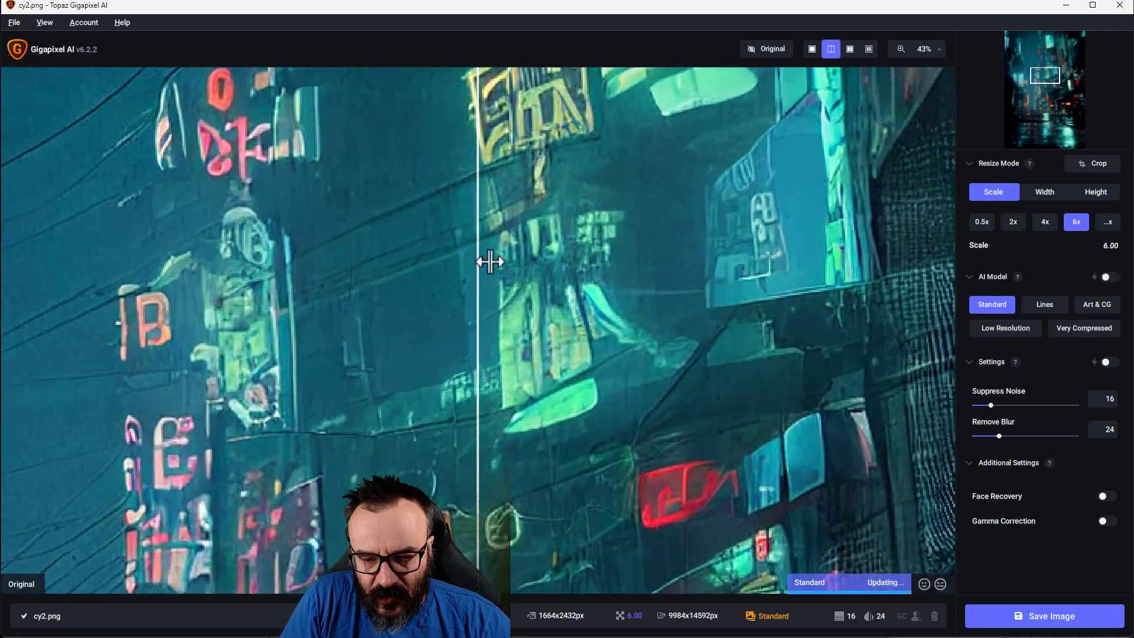
pyautogui.scroll(4, 502, 324)
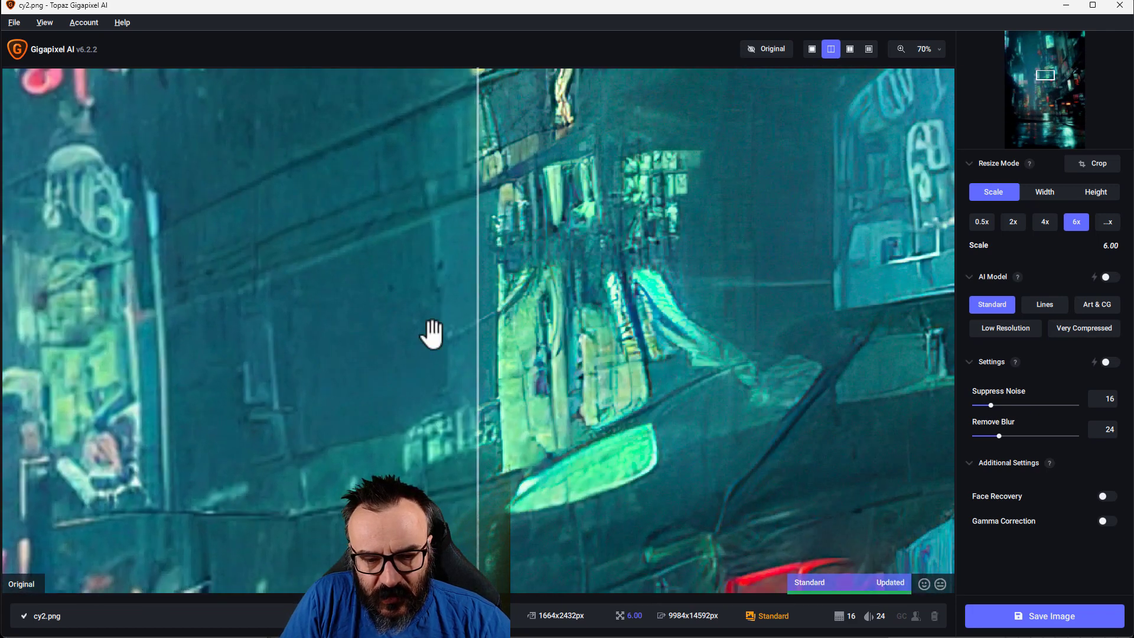
pyautogui.moveTo(477, 390); pyautogui.dragTo(74, 384)
pyautogui.moveTo(228, 374); pyautogui.dragTo(564, 324)
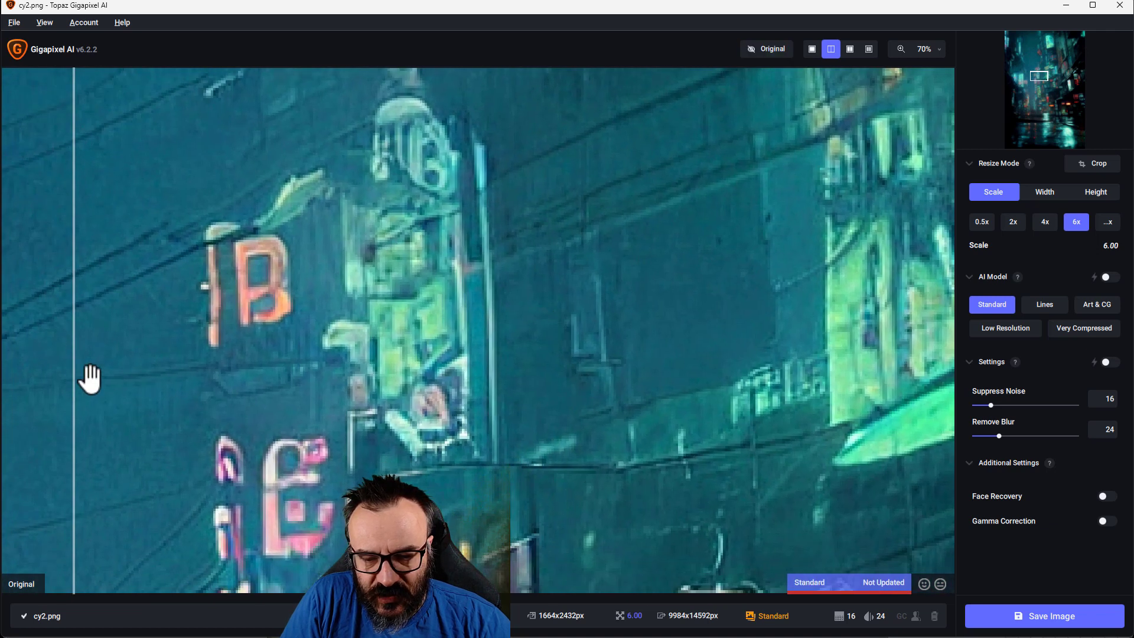
pyautogui.moveTo(73, 384); pyautogui.dragTo(503, 323)
pyautogui.scroll(-2, 519, 323)
pyautogui.scroll(-6, 519, 325)
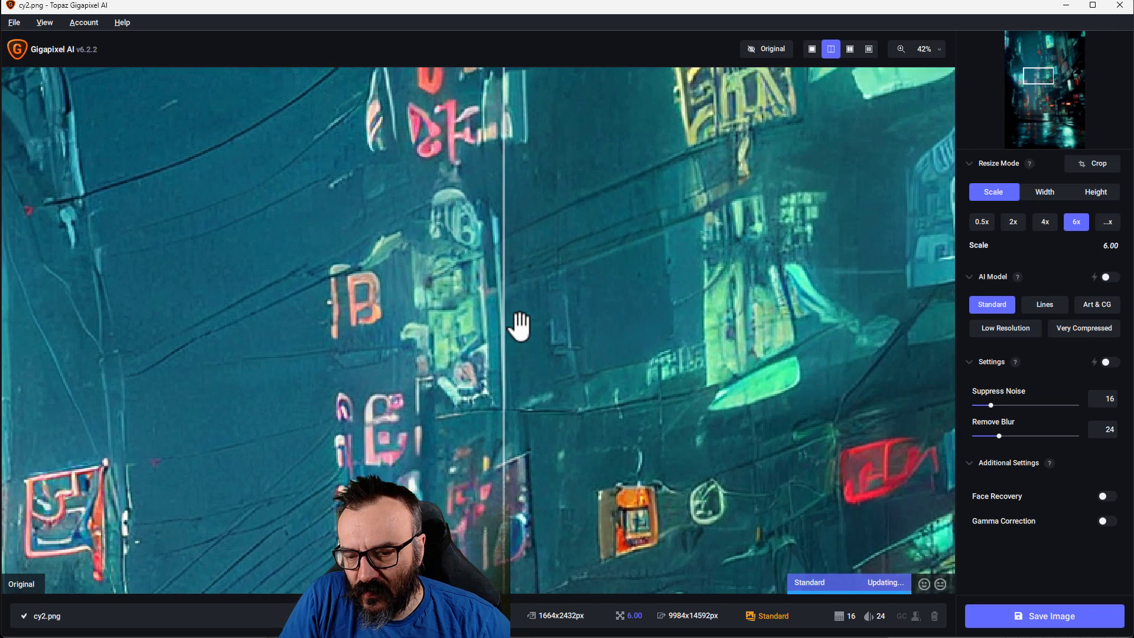
pyautogui.scroll(-2, 520, 324)
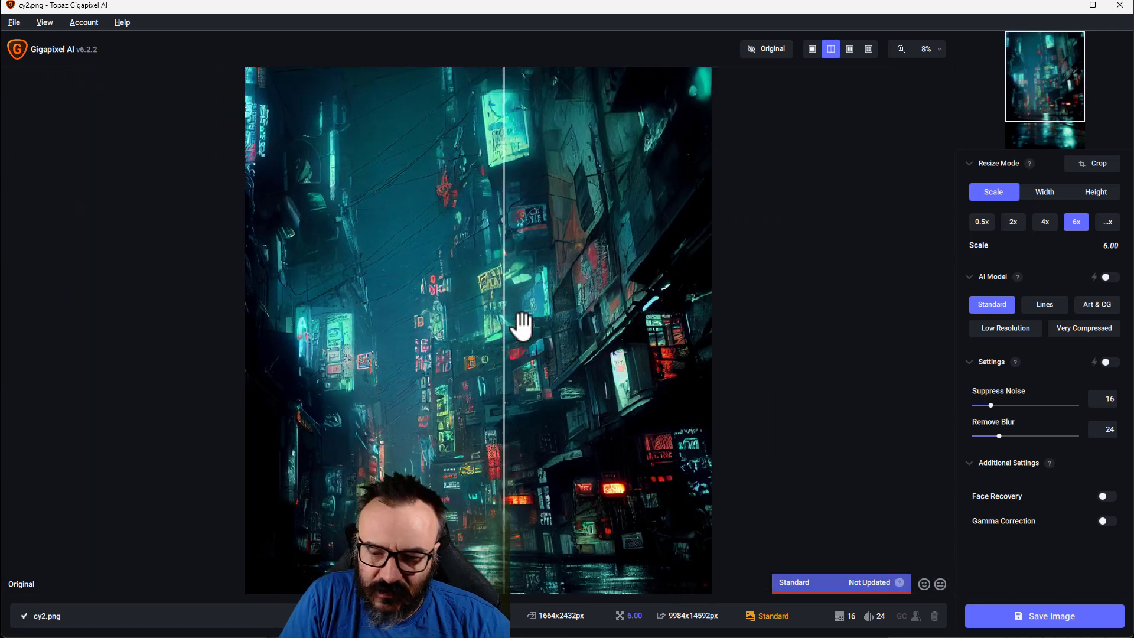
pyautogui.scroll(-2, 502, 295)
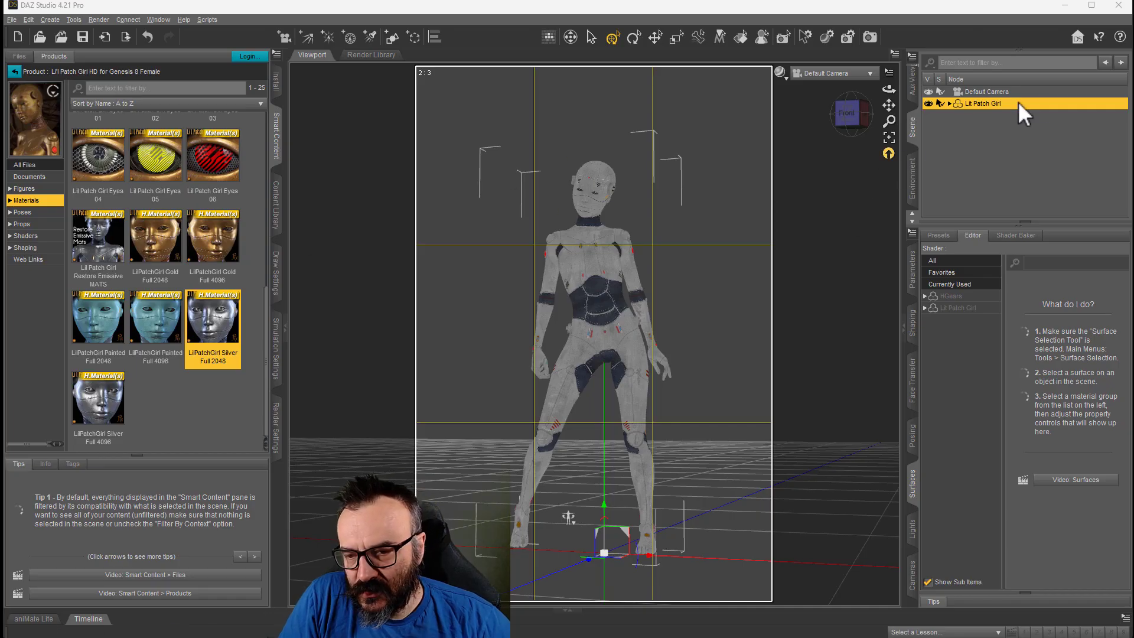
# - In DAZ Studio, set the environment type to Backdrop and use cy-u2.png as the background image
pyautogui.click(912, 183)
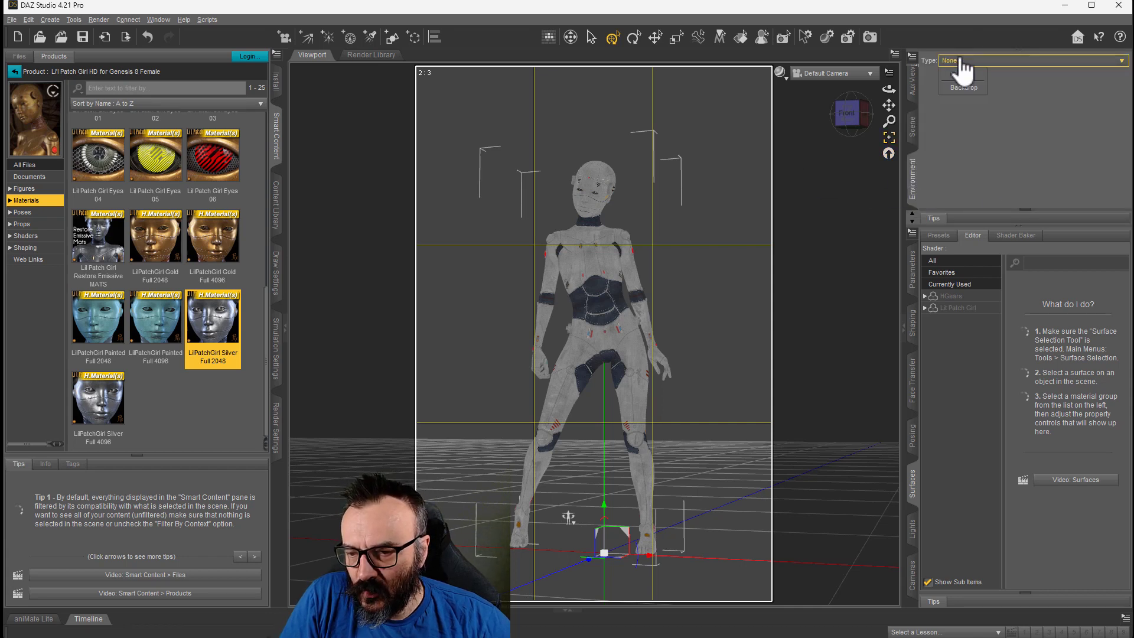
pyautogui.click(964, 88)
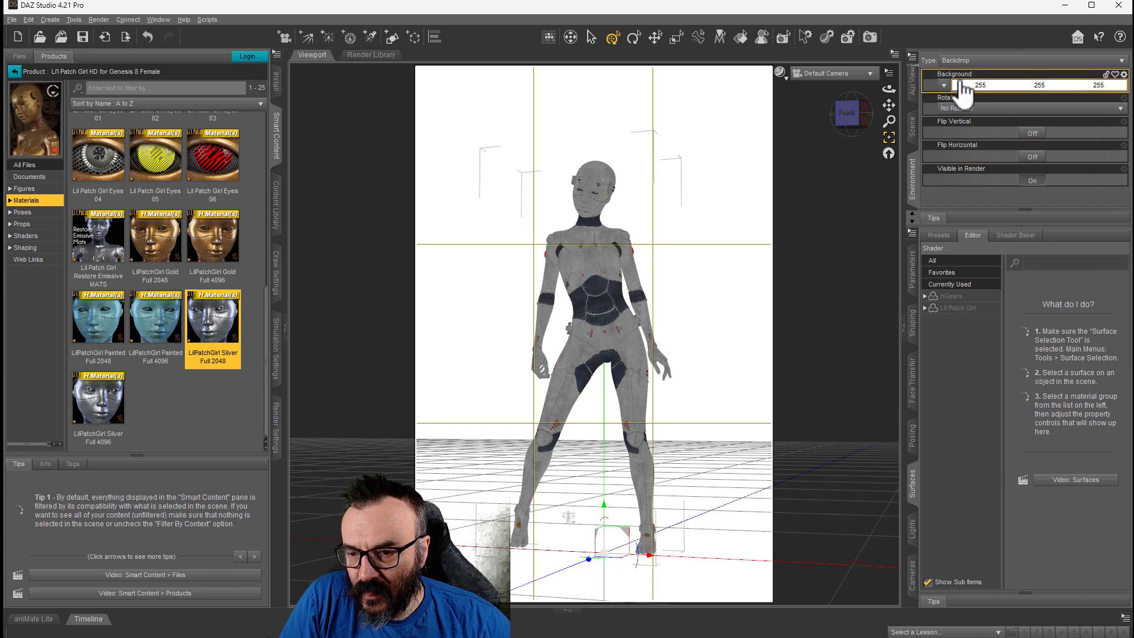
pyautogui.click(943, 86)
pyautogui.click(972, 98)
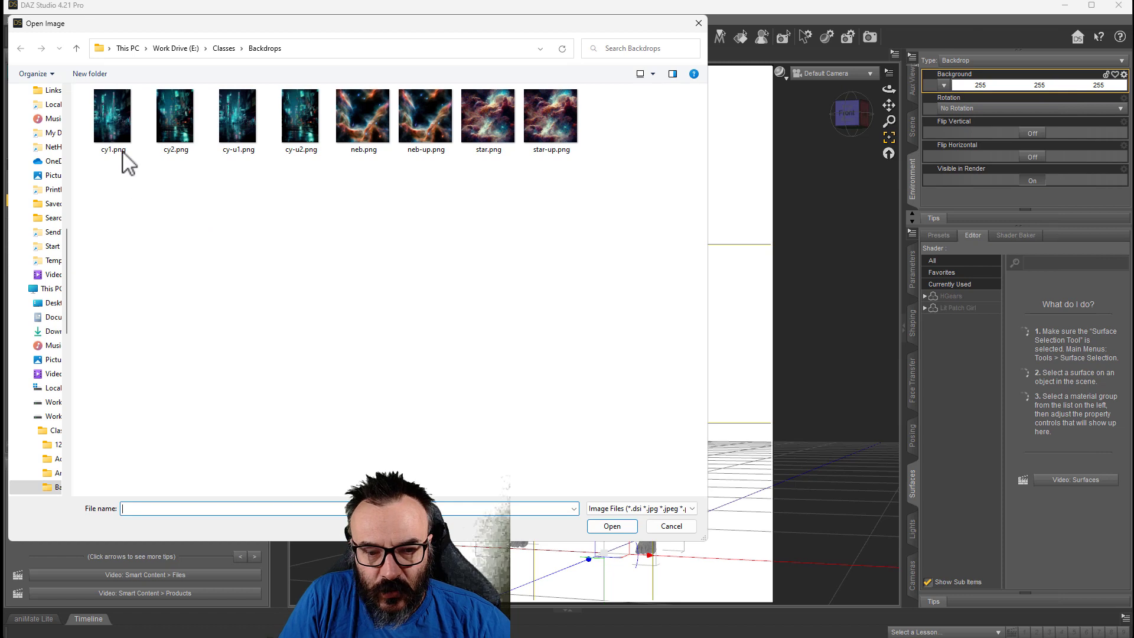
pyautogui.click(291, 141)
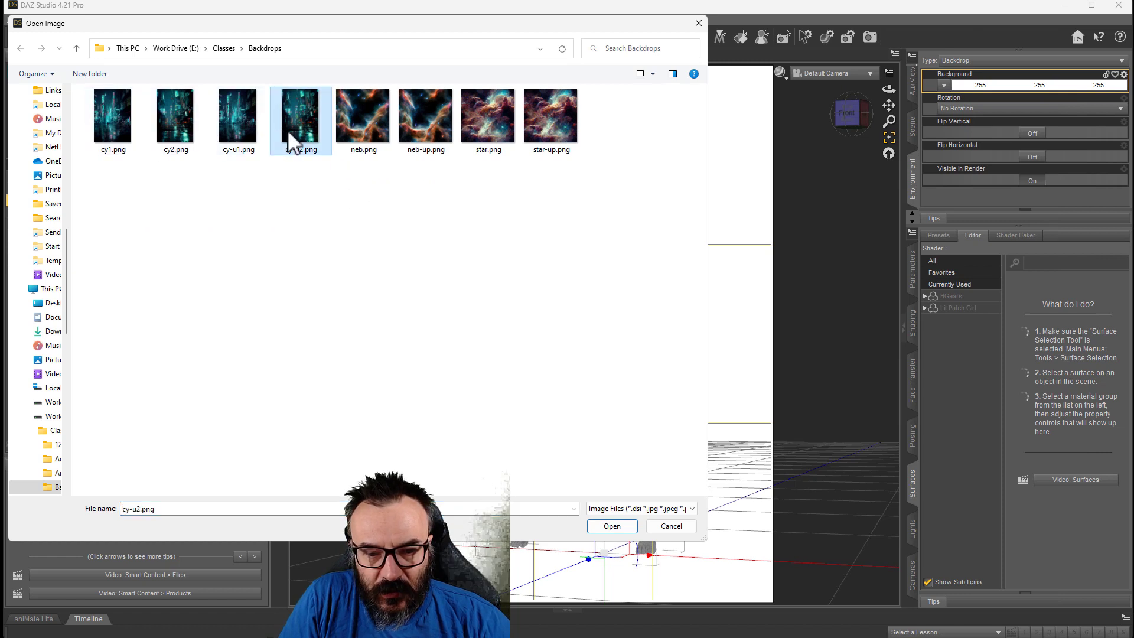
pyautogui.click(612, 525)
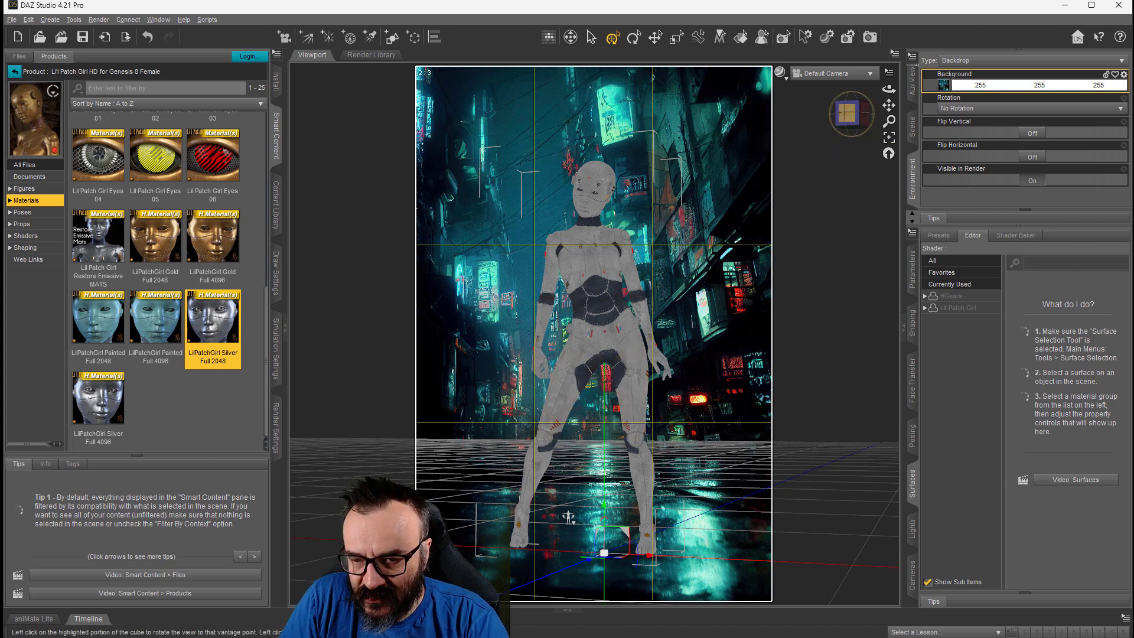
# - Move the Lil Patch Girl figure slightly sideways along the X axis in front of the backdrop
pyautogui.click(848, 112)
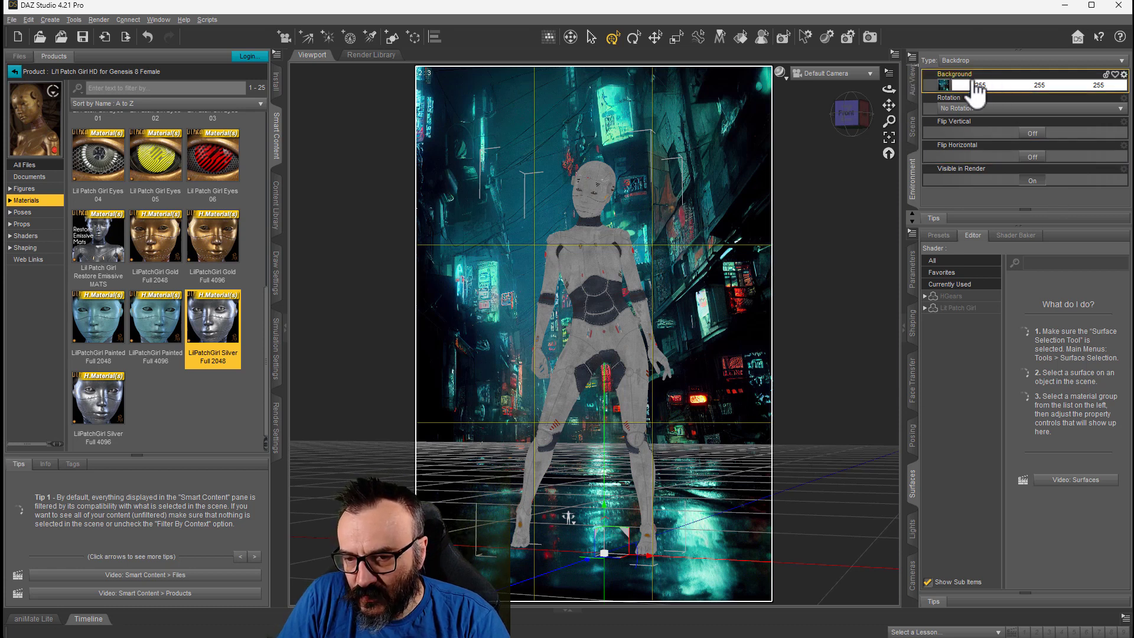
pyautogui.click(912, 127)
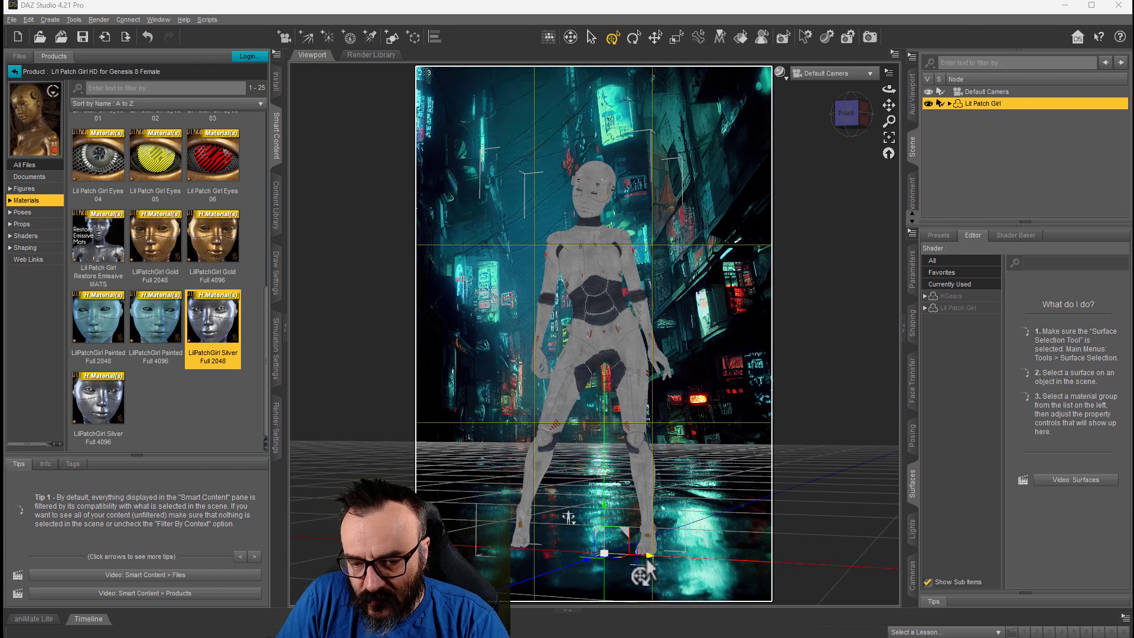
pyautogui.moveTo(648, 570); pyautogui.dragTo(660, 549)
# - Switch the viewport from the default camera to Perspective View and pull back from the figure
pyautogui.click(838, 75)
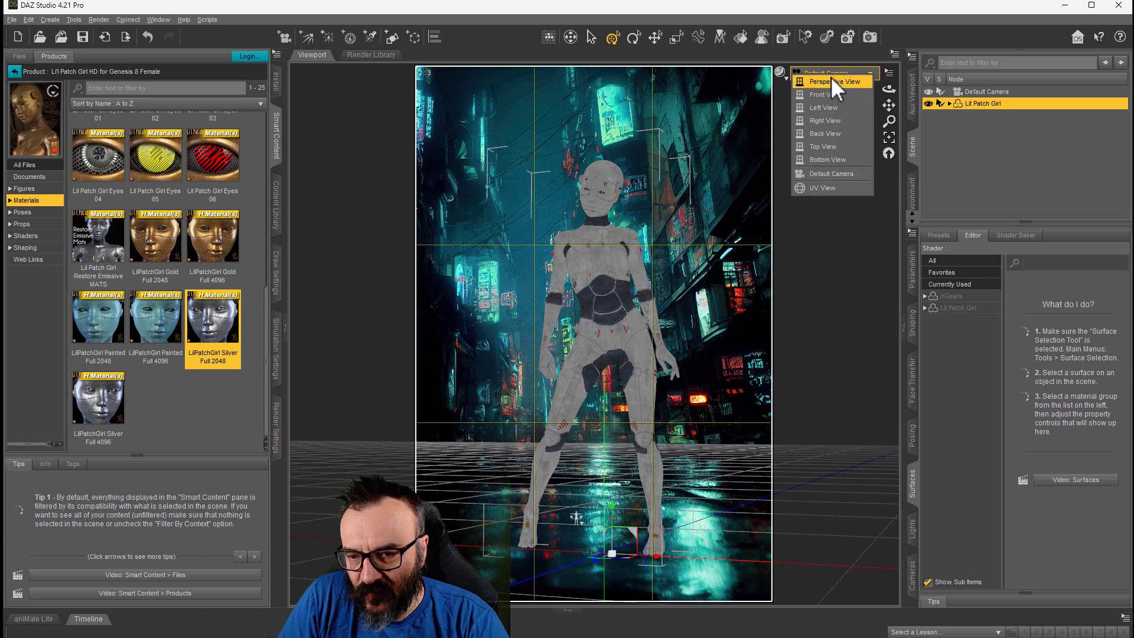
pyautogui.click(834, 81)
pyautogui.keyDown('alt'); pyautogui.moveTo(731, 302); pyautogui.dragTo(723, 295); pyautogui.keyUp('alt')
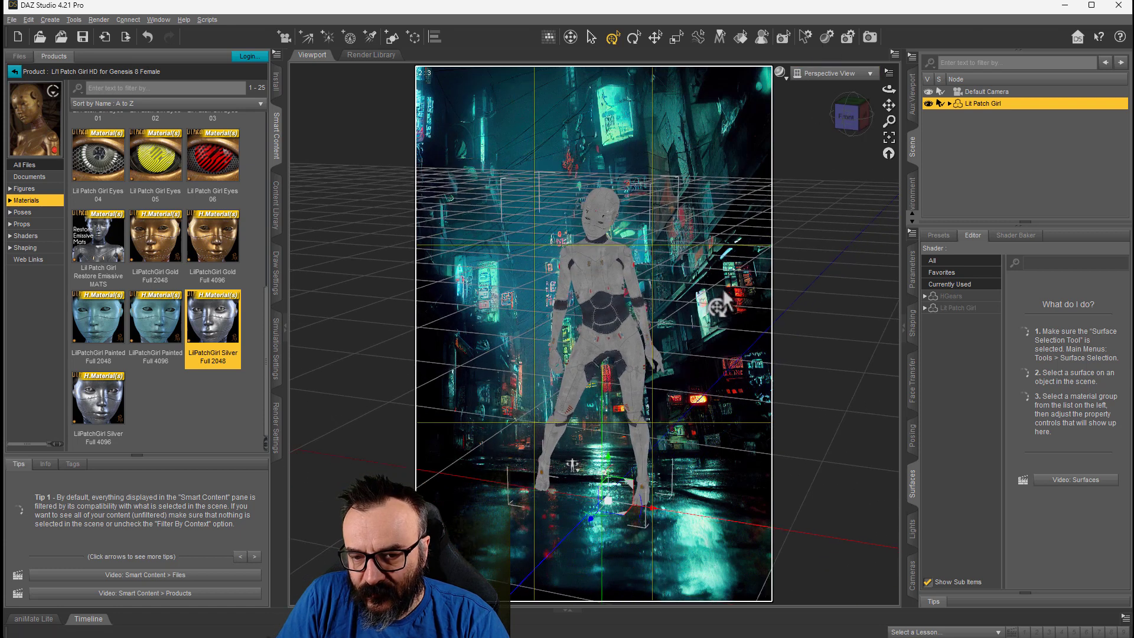
pyautogui.scroll(-5, 724, 291)
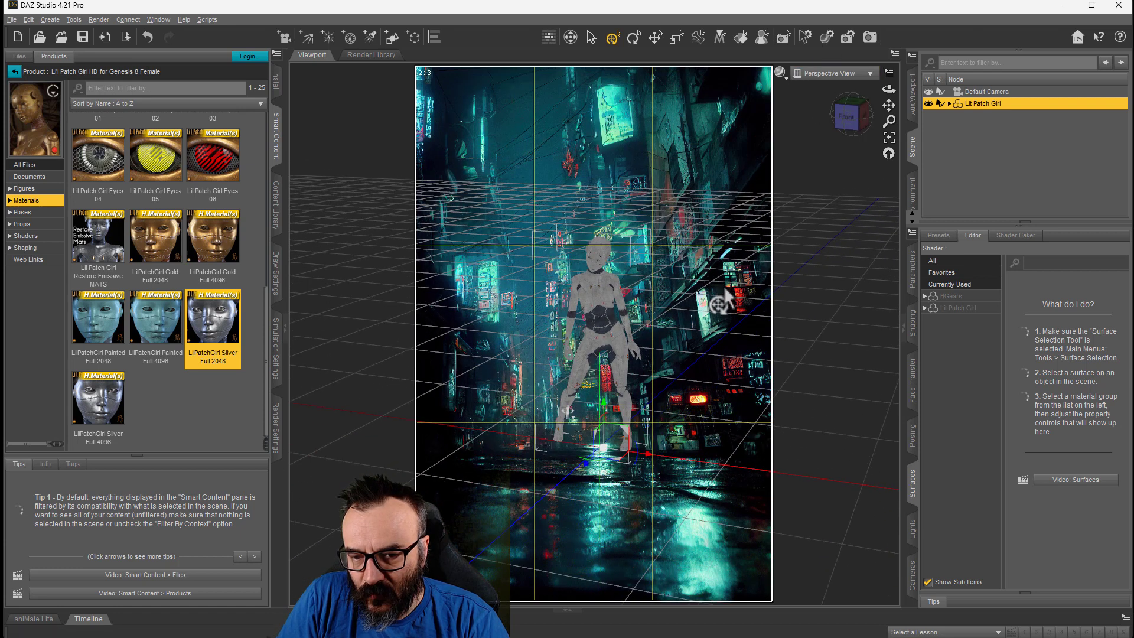
# - Move the Lil Patch Girl figure farther back across the floor from a top-down perspective and return the viewport to Default Camera
pyautogui.click(852, 102)
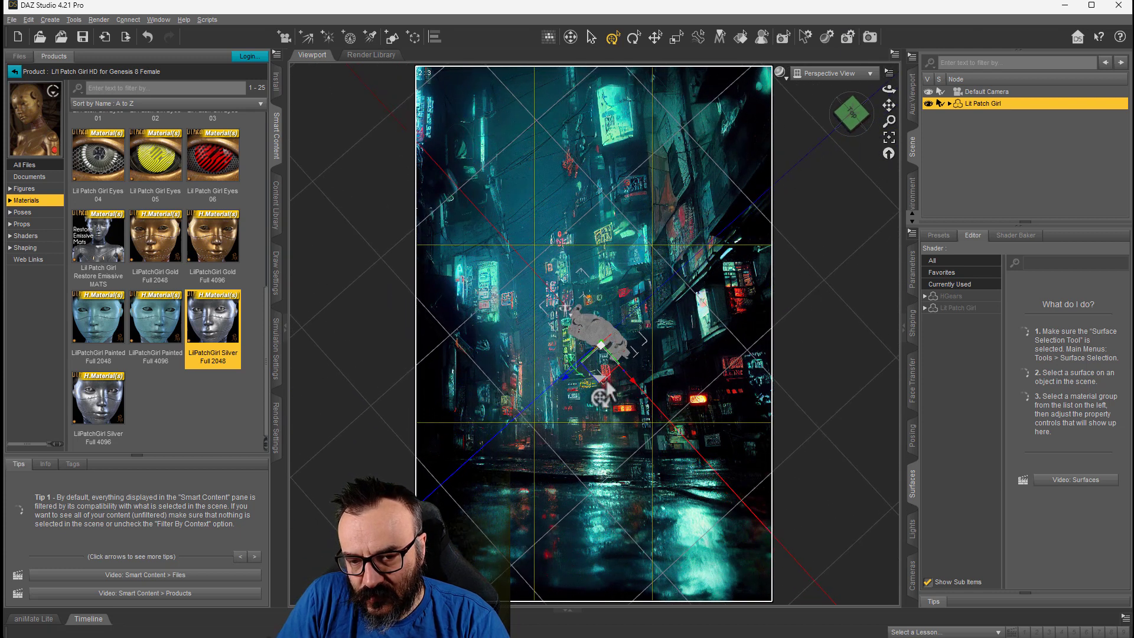
pyautogui.moveTo(599, 387); pyautogui.dragTo(637, 171)
pyautogui.click(846, 75)
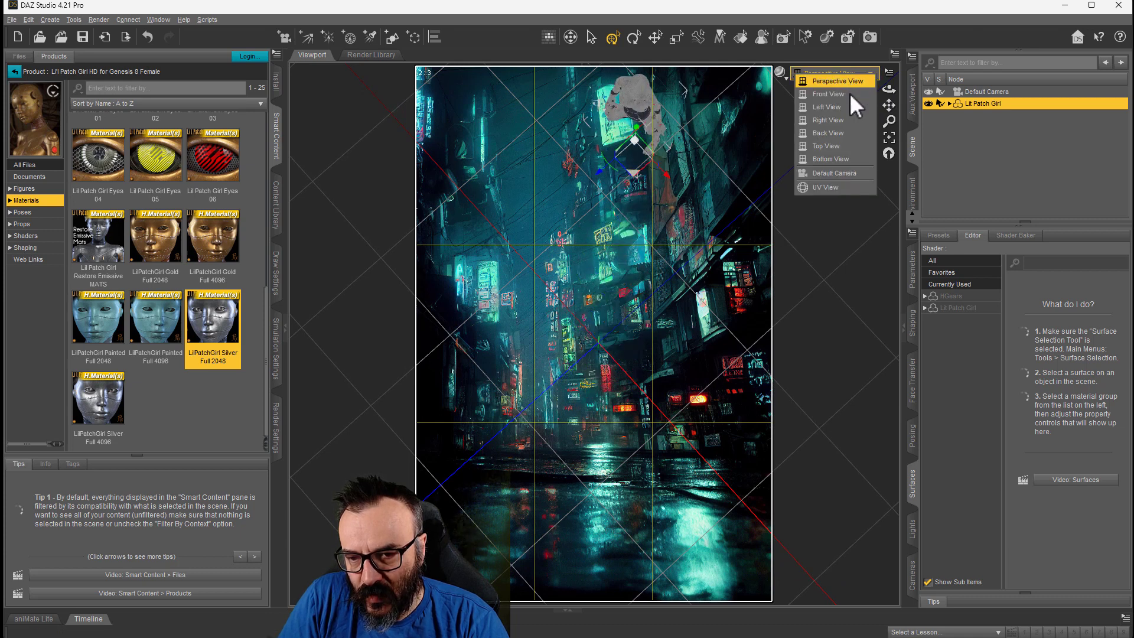
pyautogui.click(848, 172)
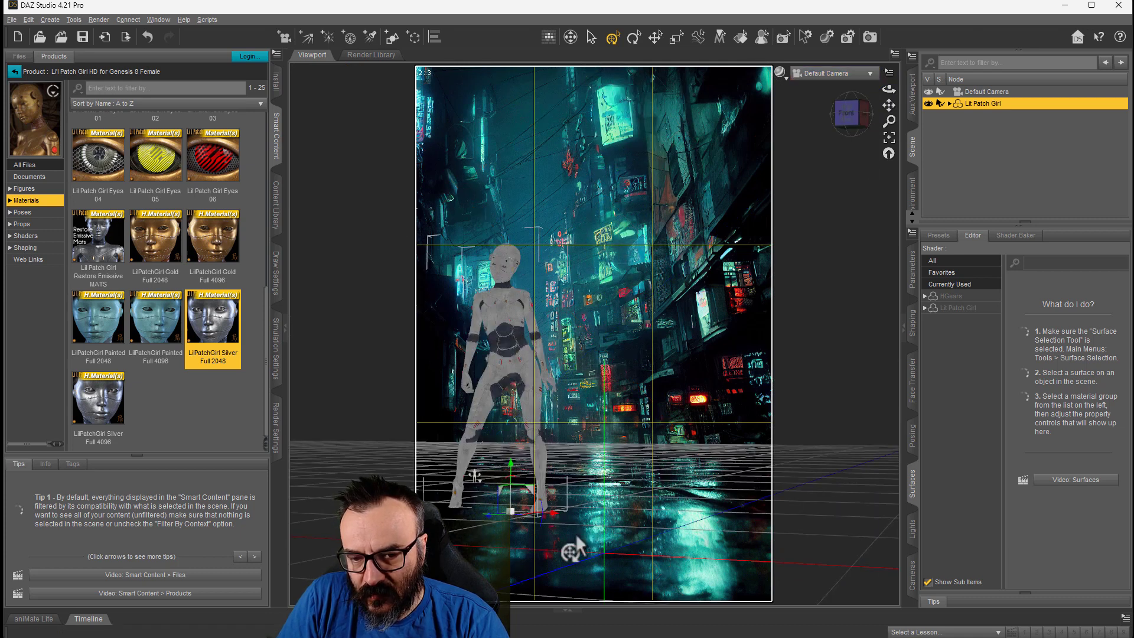
# - Place the figure near the middle of the frame on the wet street and fine-tune the Default Camera angle
pyautogui.moveTo(554, 518); pyautogui.dragTo(639, 514)
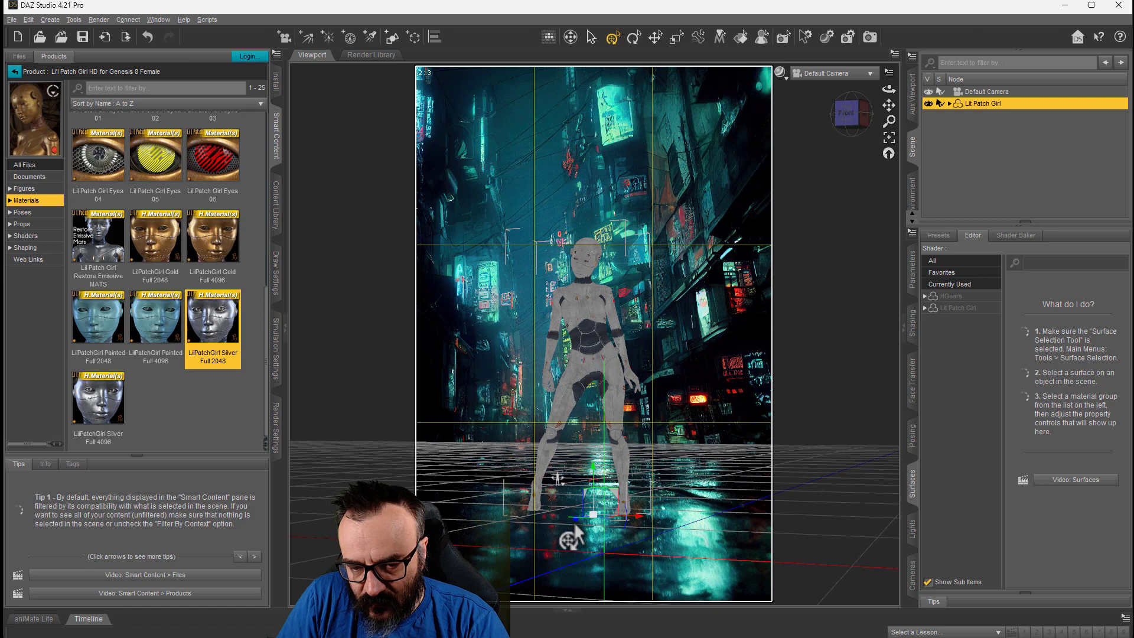
pyautogui.moveTo(578, 528); pyautogui.dragTo(709, 456)
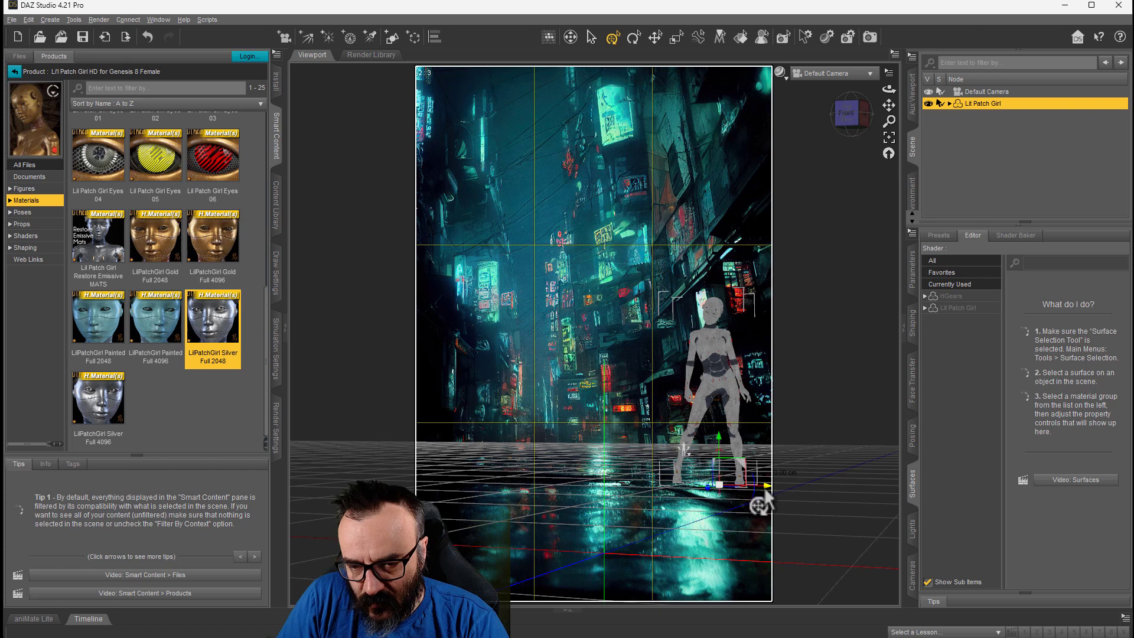
pyautogui.moveTo(761, 498); pyautogui.dragTo(639, 498)
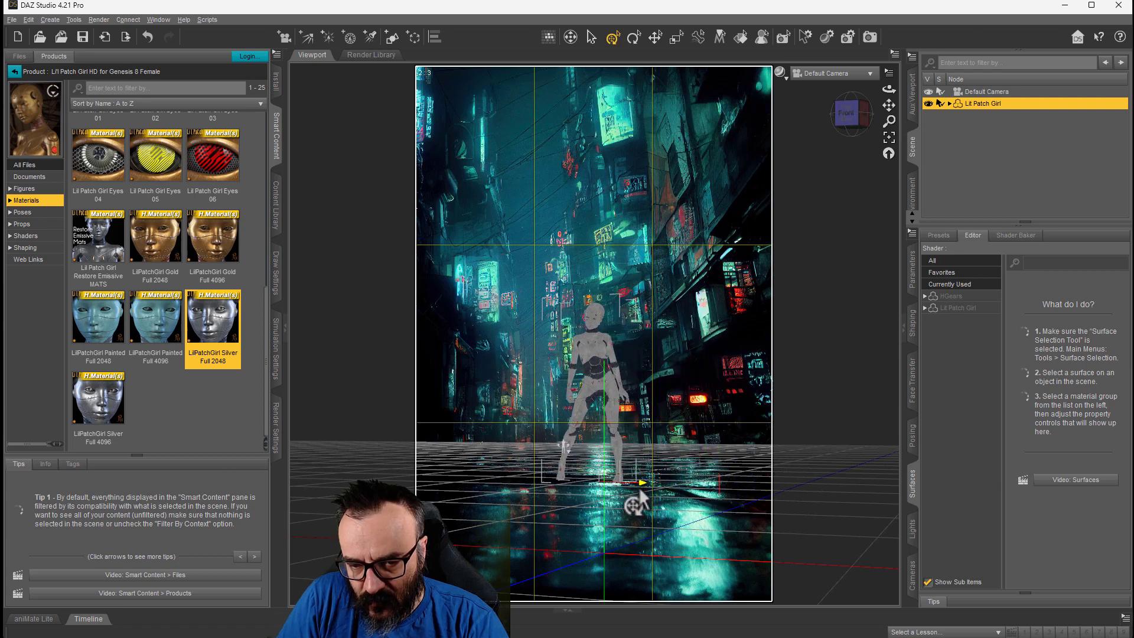
pyautogui.moveTo(598, 495)
pyautogui.mouseDown()
pyautogui.moveTo(623, 481)
pyautogui.moveTo(610, 479)
pyautogui.mouseUp()
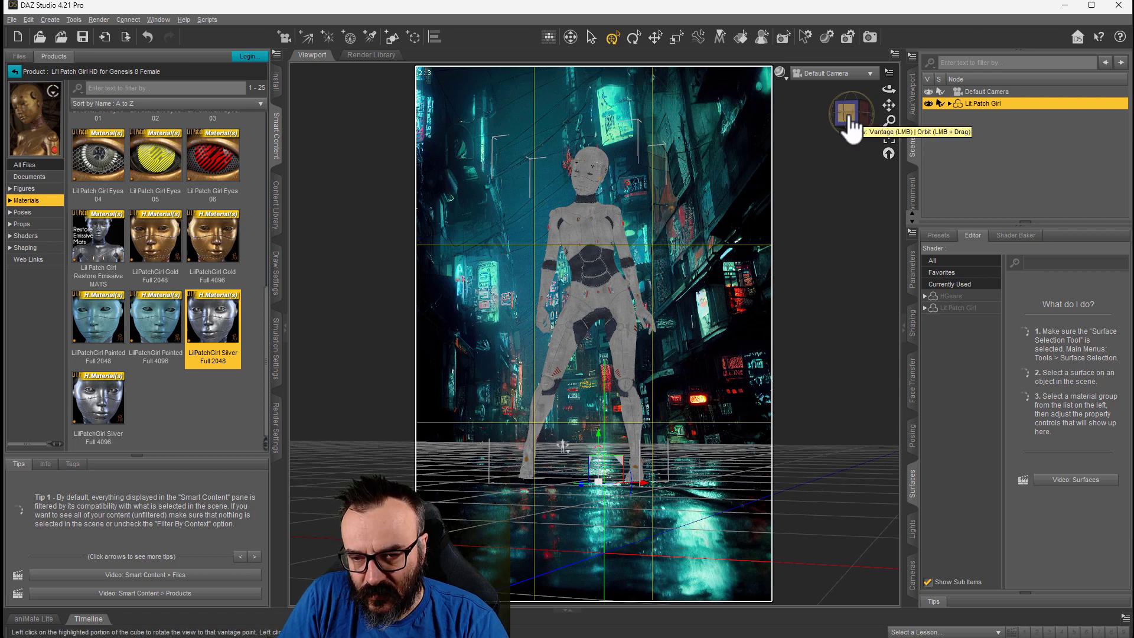
pyautogui.click(848, 117)
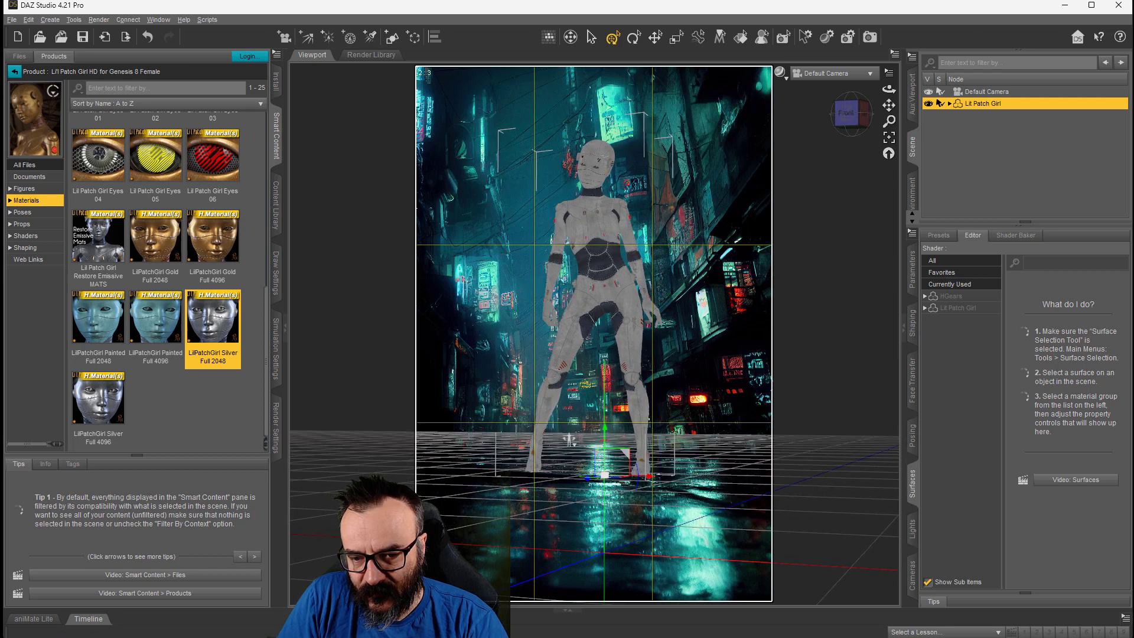
pyautogui.moveTo(848, 116); pyautogui.dragTo(849, 110)
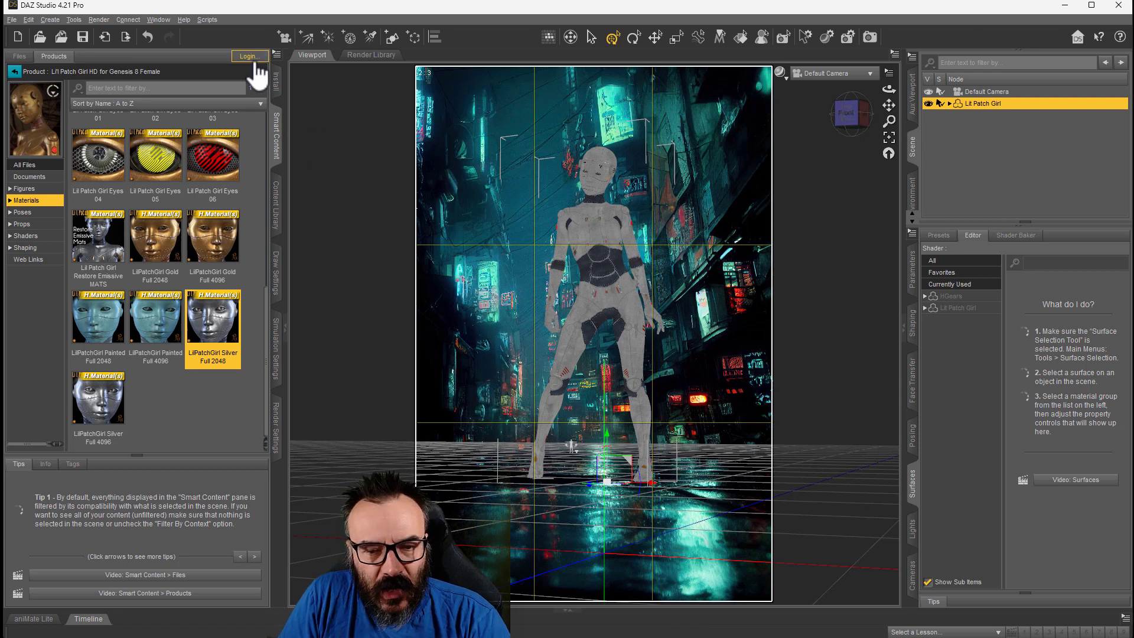
# - Bring up the render settings and set the viewport draw style to NVIDIA Iray
pyautogui.click(277, 449)
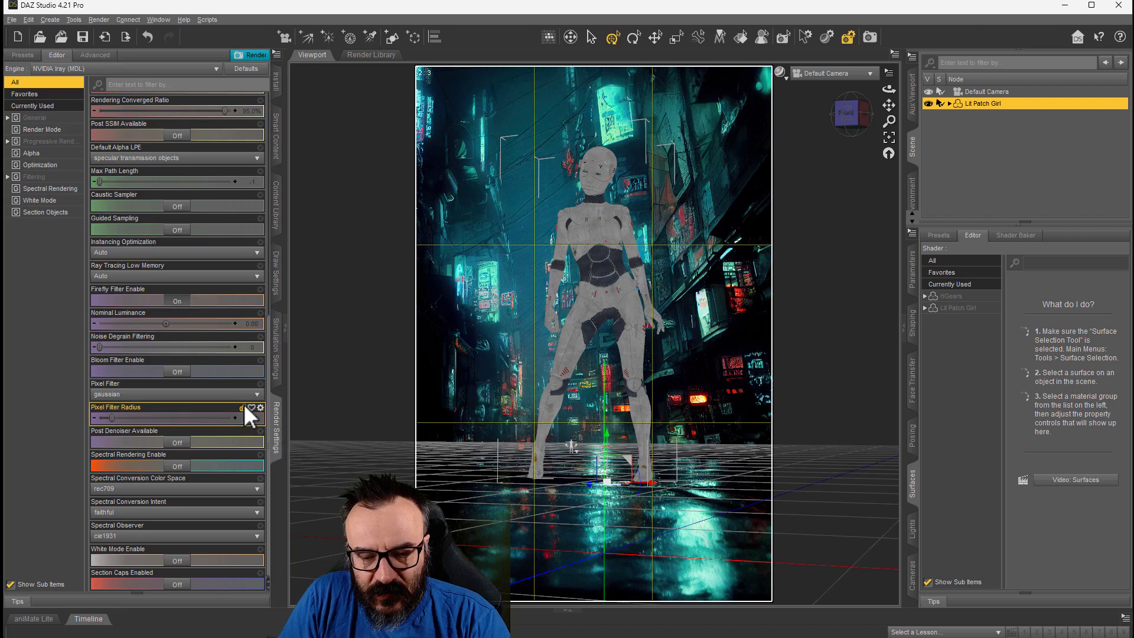
pyautogui.scroll(5, 211, 469)
pyautogui.scroll(-5, 211, 469)
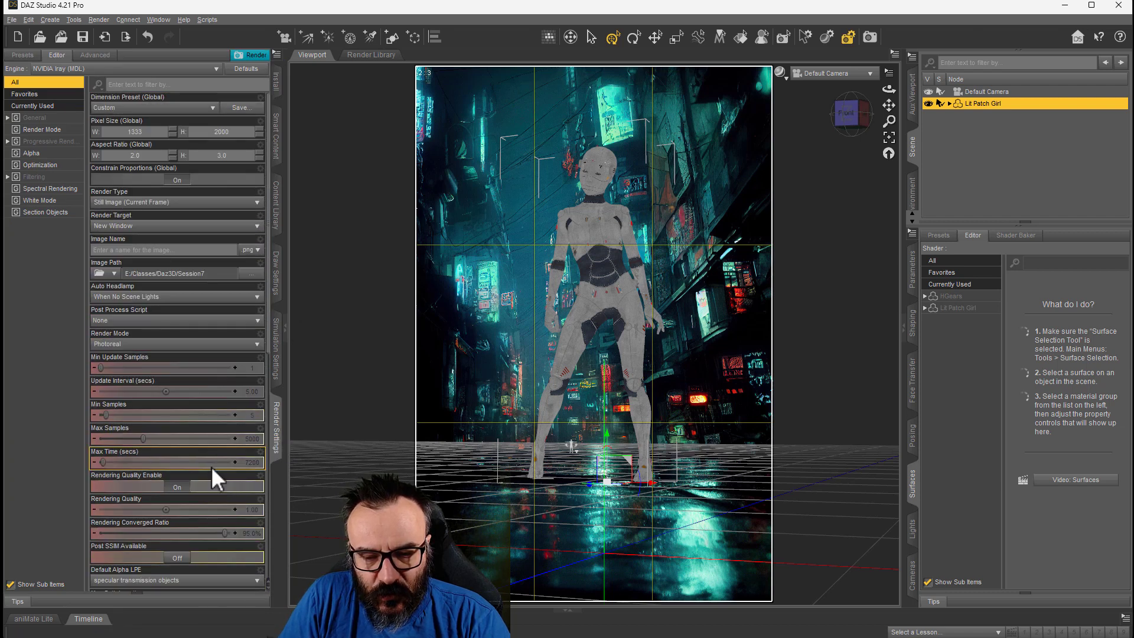
pyautogui.click(780, 73)
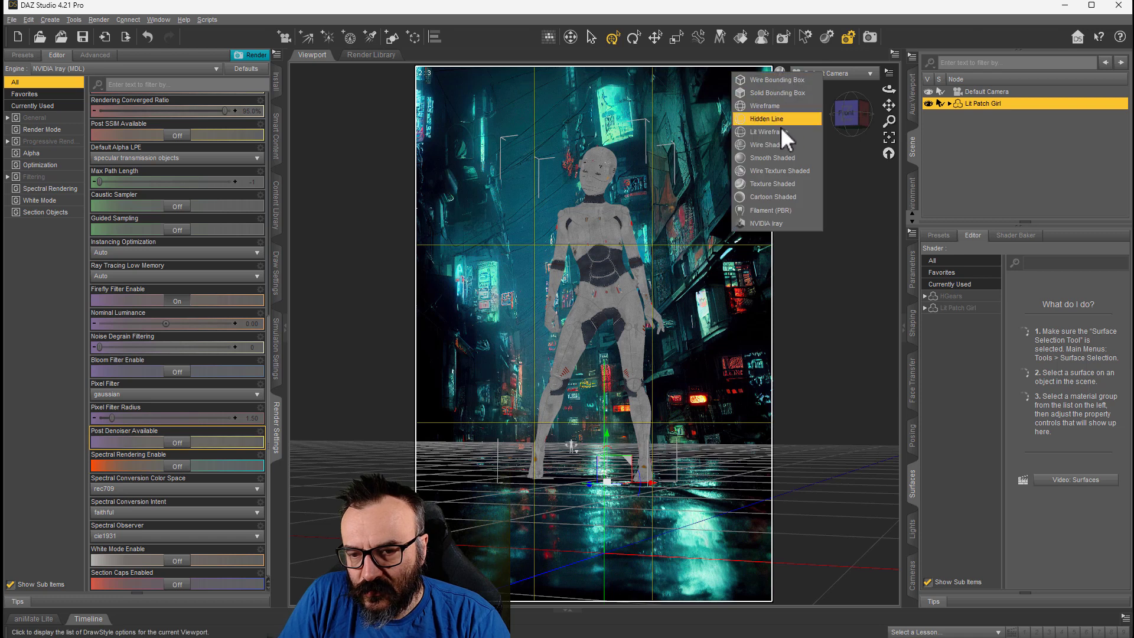
pyautogui.click(762, 222)
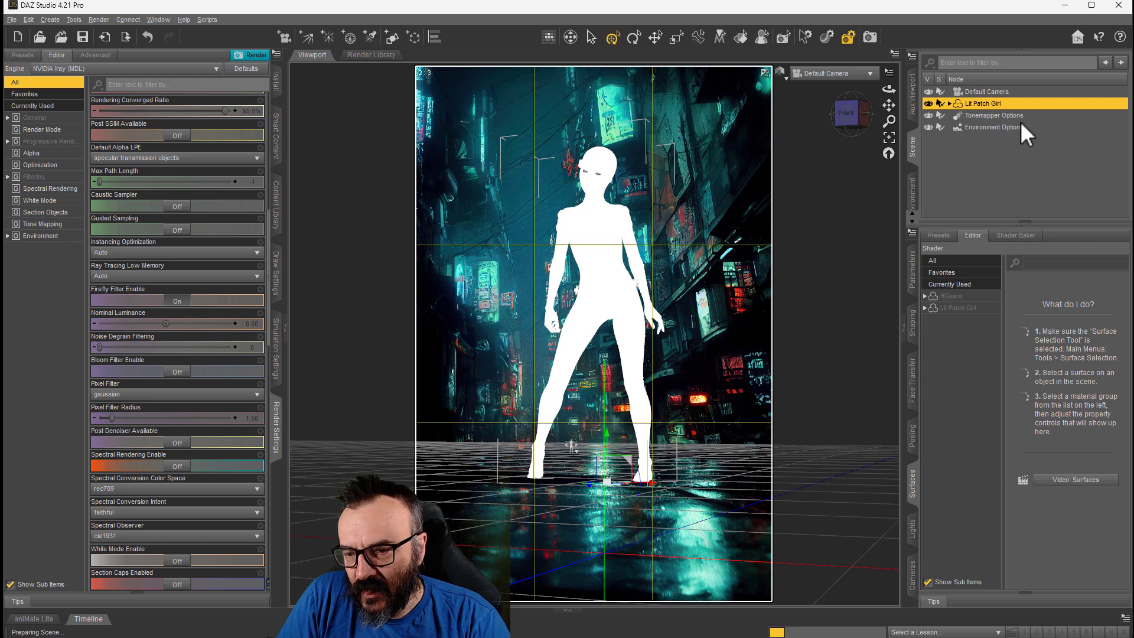
# - Set the Environment Tint to a bright cyan of 0.15, 0.90, 1.00 to match the neon backdrop
pyautogui.scroll(-10, 230, 283)
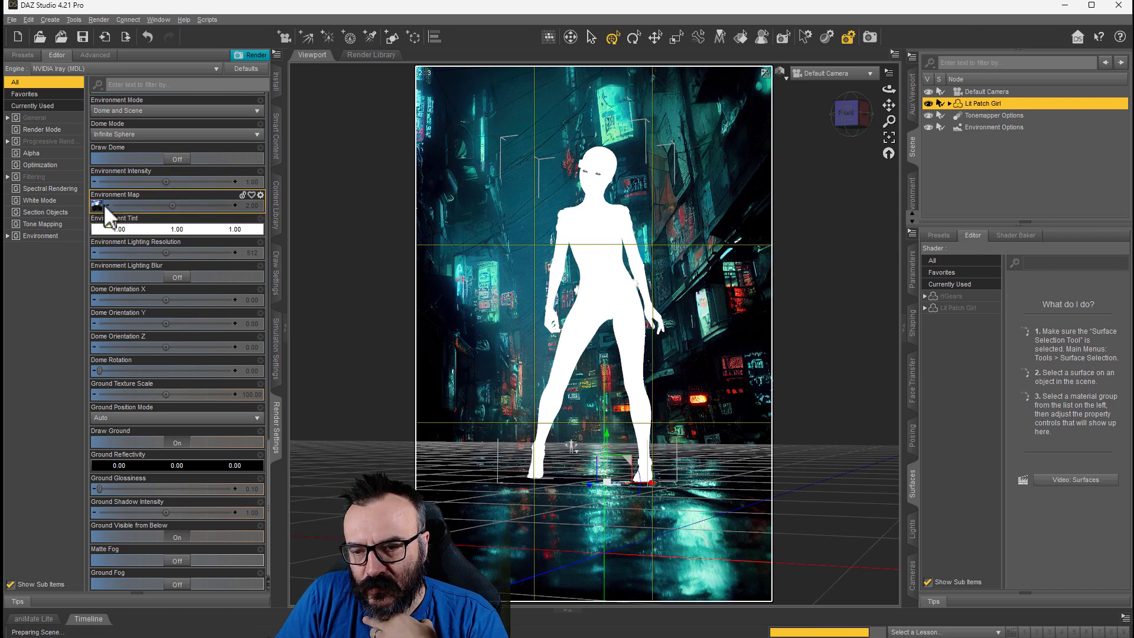
pyautogui.click(195, 229)
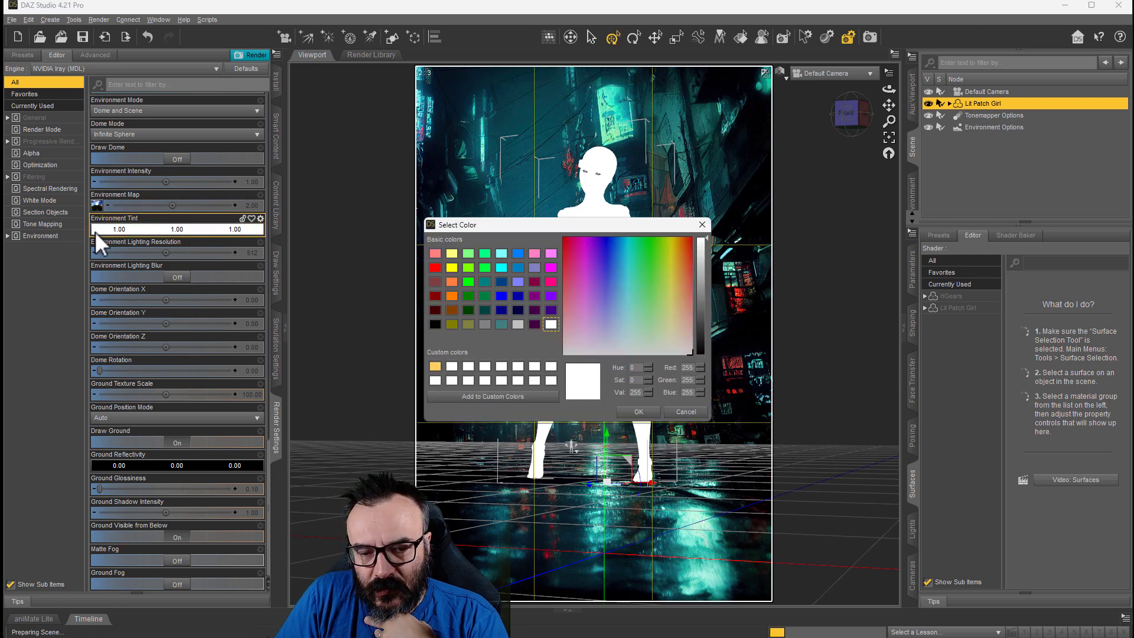
pyautogui.moveTo(594, 222); pyautogui.dragTo(261, 173)
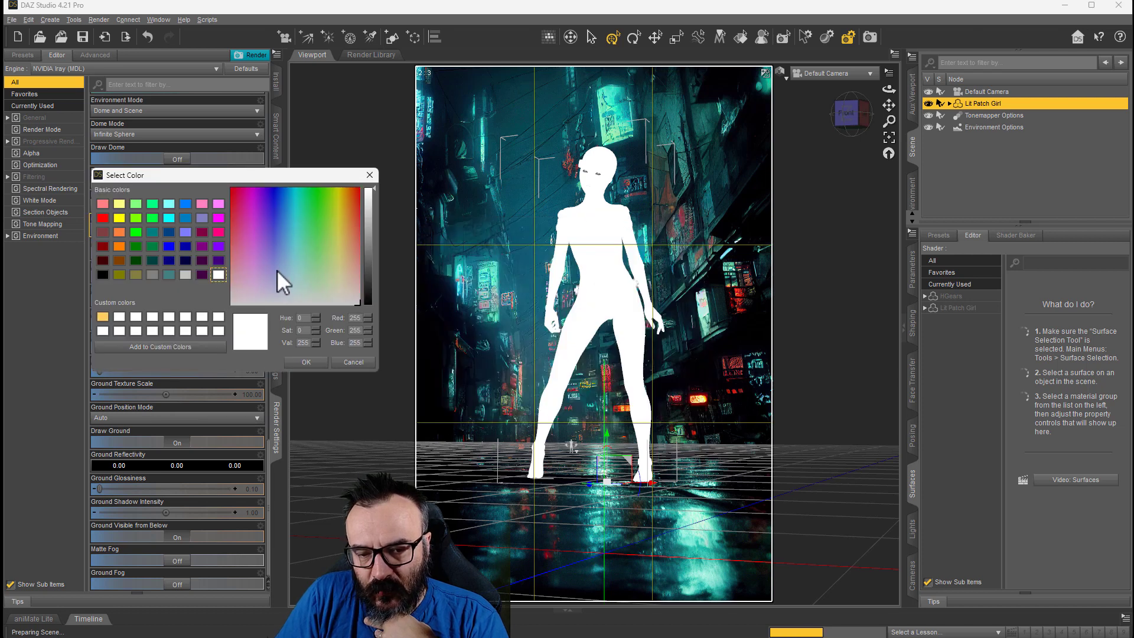
pyautogui.moveTo(277, 270); pyautogui.dragTo(296, 236)
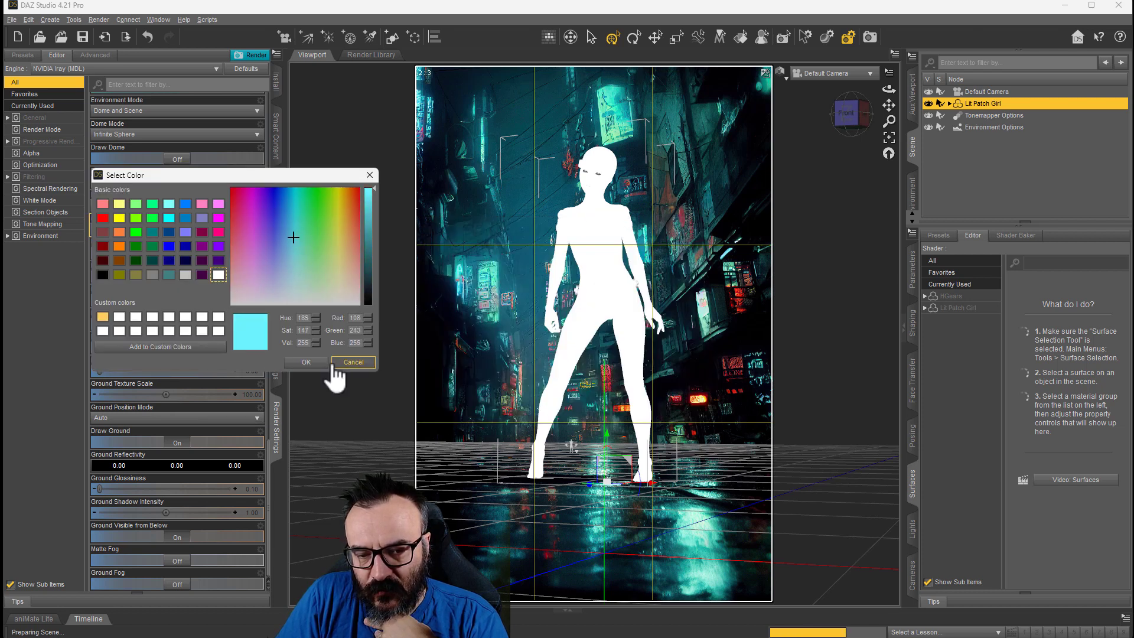
pyautogui.click(306, 362)
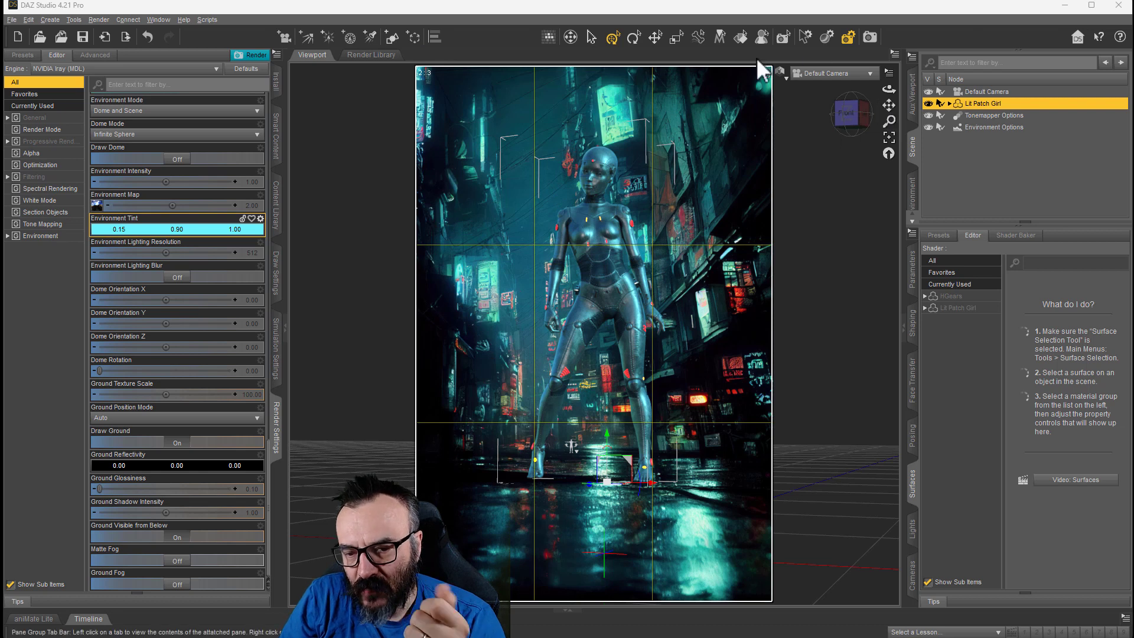
# - Set the viewport draw style to Wire Texture Shaded and view the scene from a low front angle in Perspective View
pyautogui.click(780, 72)
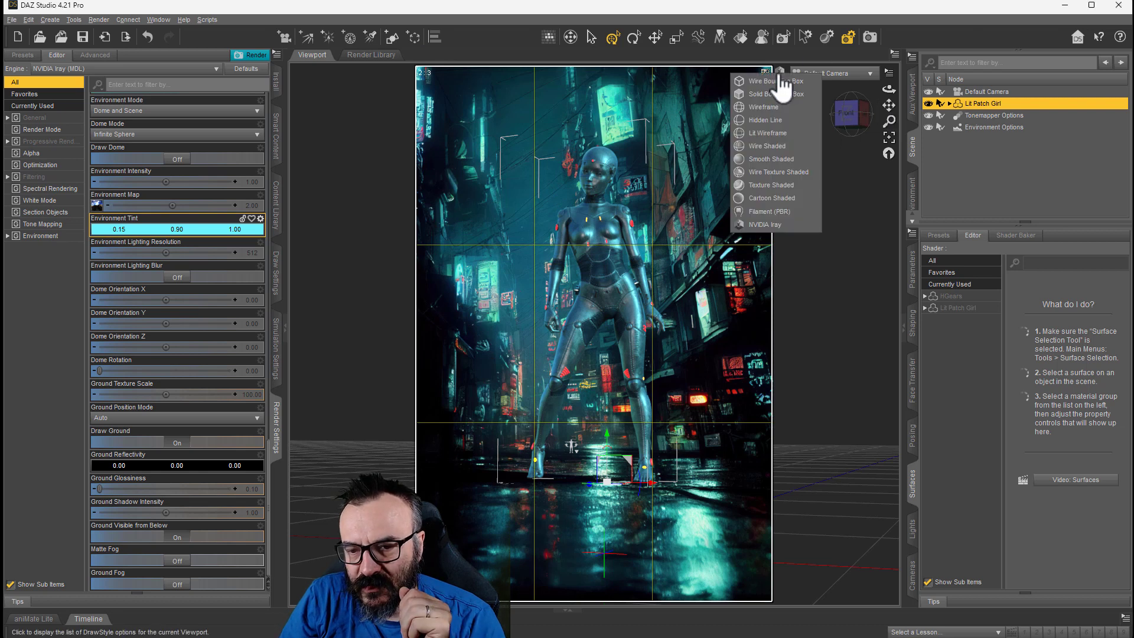
pyautogui.click(795, 171)
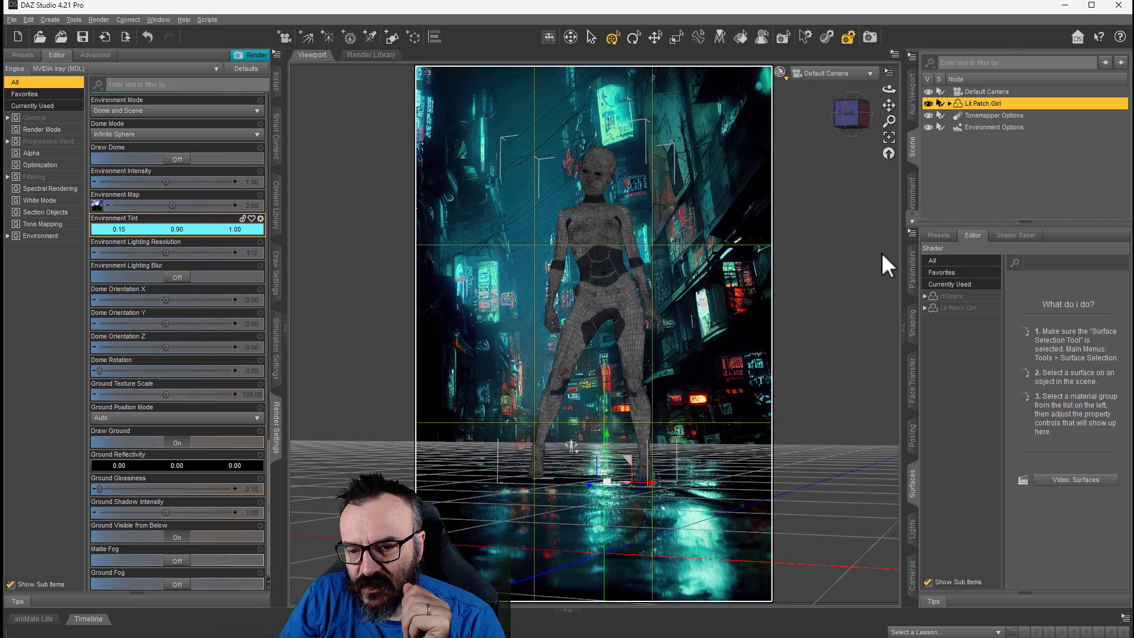
pyautogui.click(820, 78)
pyautogui.click(816, 87)
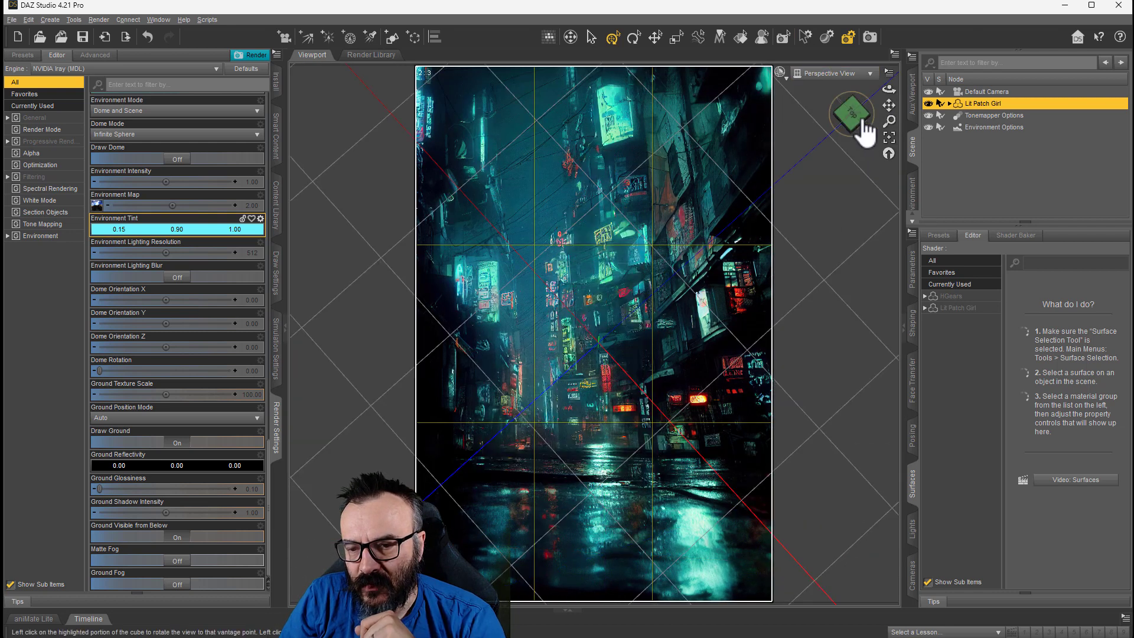
pyautogui.click(851, 118)
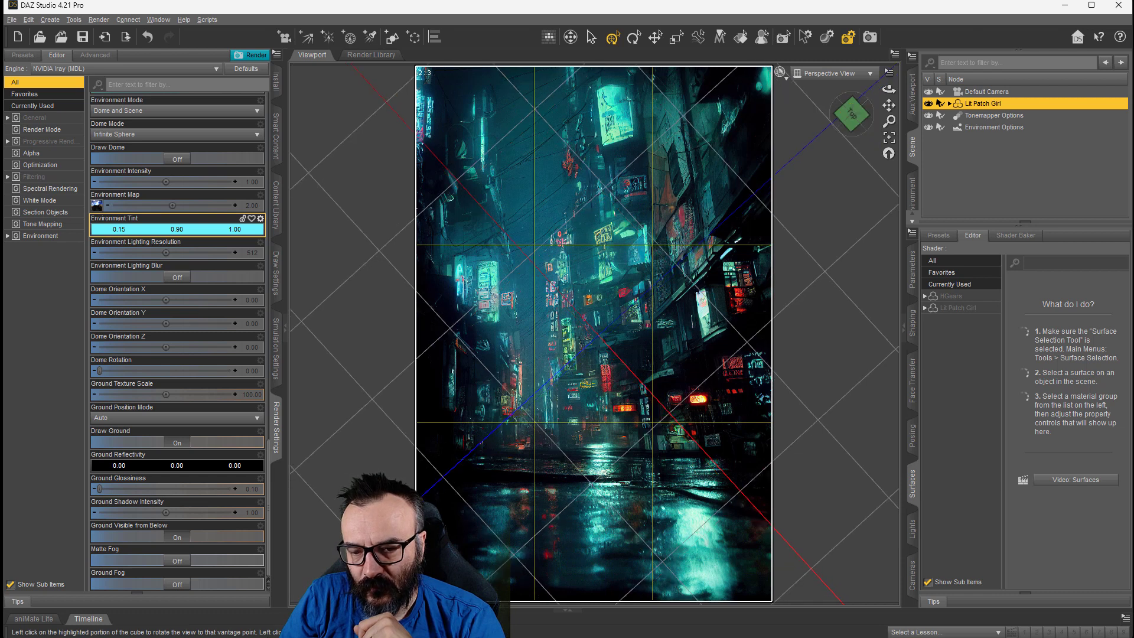
pyautogui.click(851, 126)
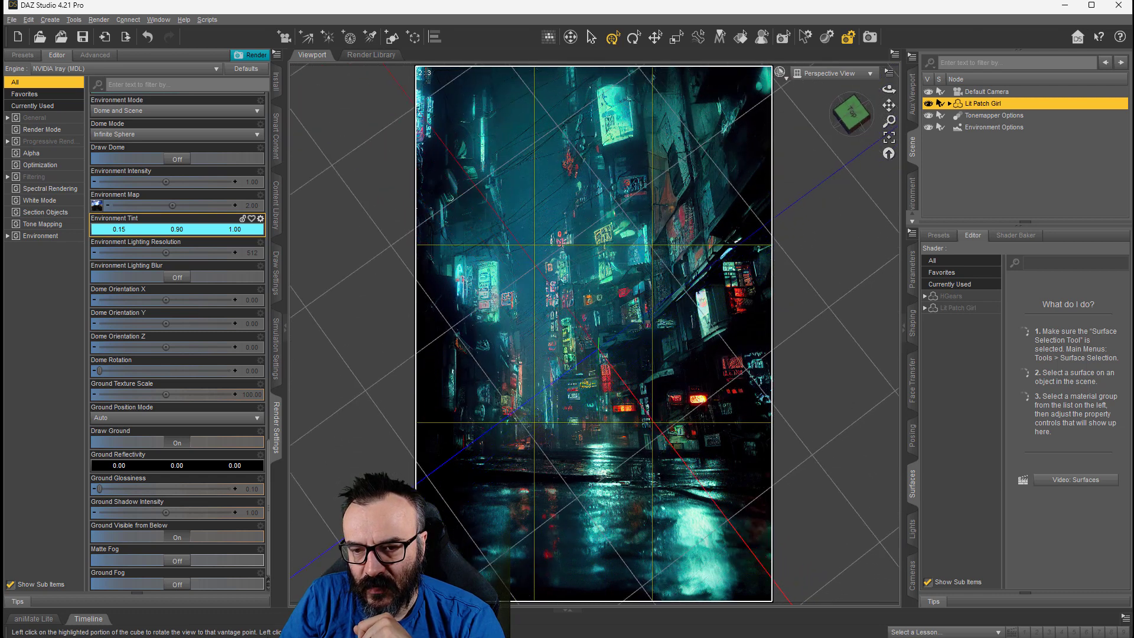
pyautogui.moveTo(850, 125); pyautogui.dragTo(851, 97)
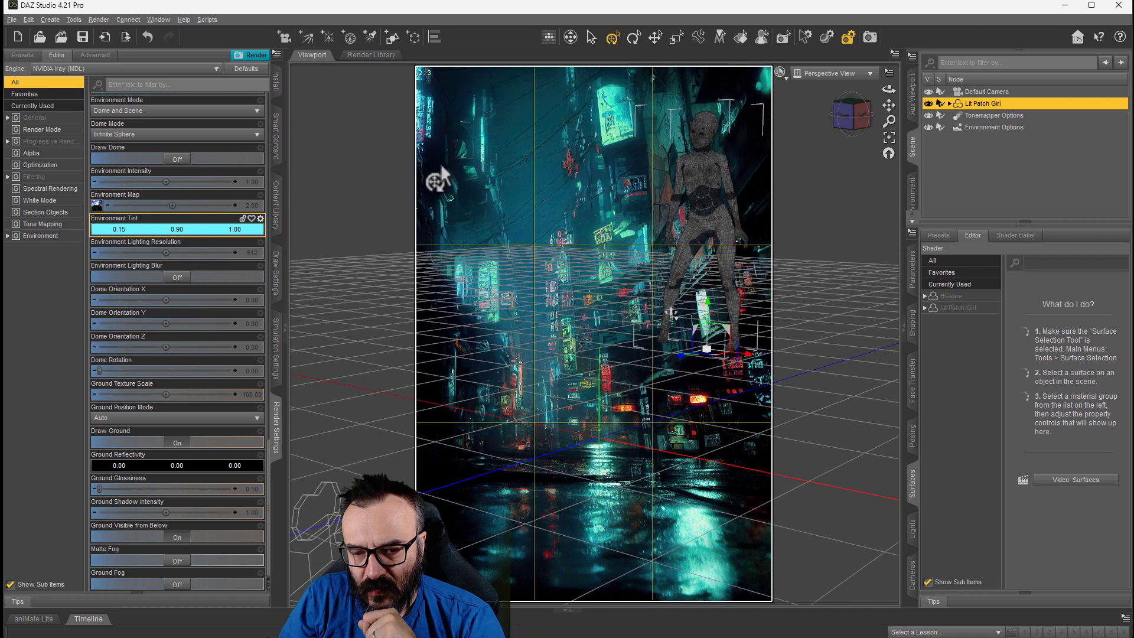
# - Create a cylinder primitive at the World Center along Y Positive, 2 m long and 0.1 m in diameter
pyautogui.click(393, 37)
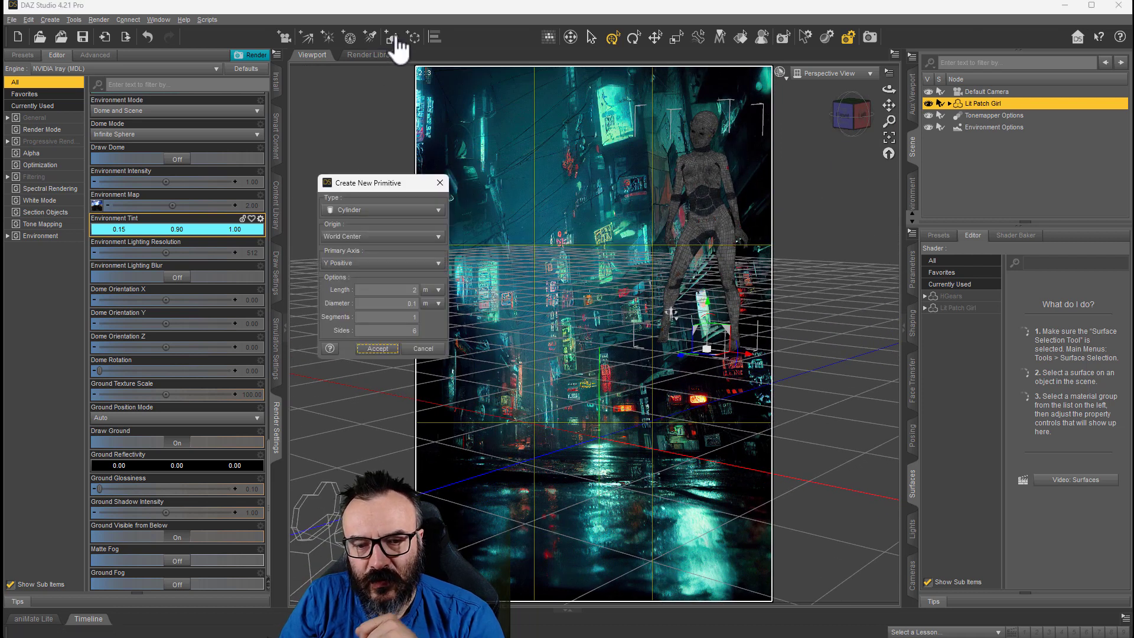
pyautogui.click(378, 349)
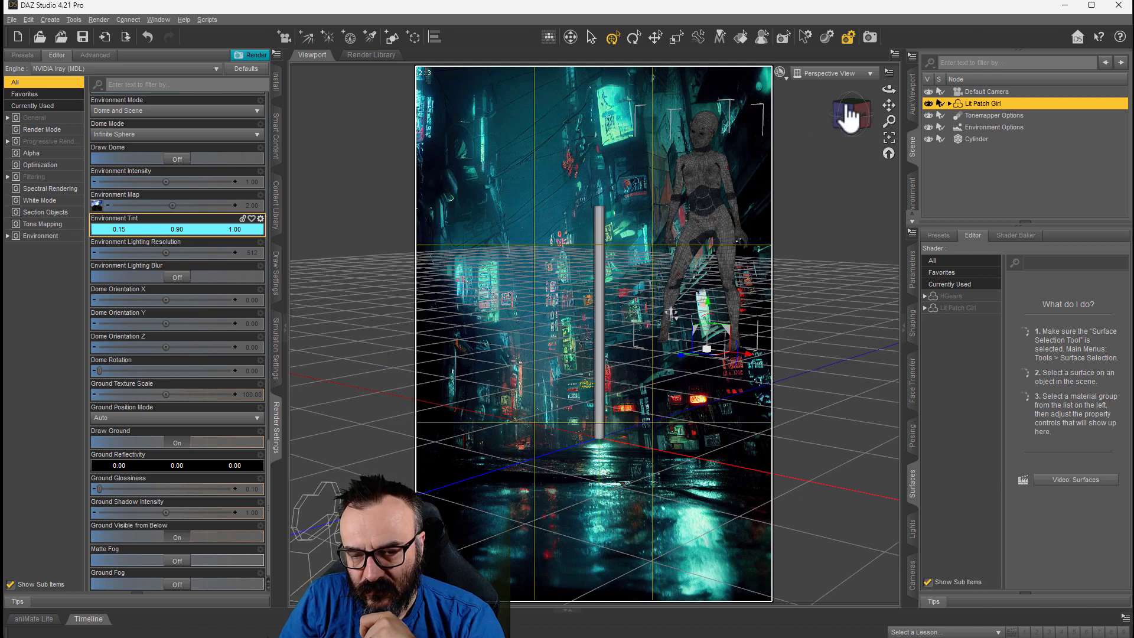
pyautogui.moveTo(850, 122); pyautogui.dragTo(852, 142)
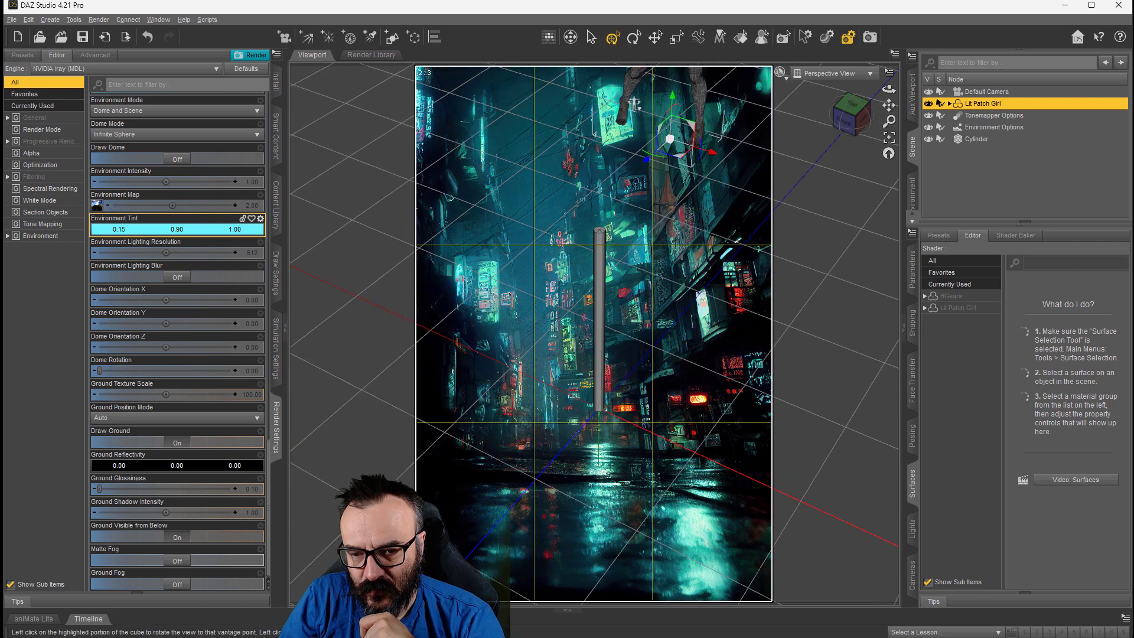
# - Move the cylinder outside the backdrop frame and back along the Z axis toward the figure's depth
pyautogui.click(600, 392)
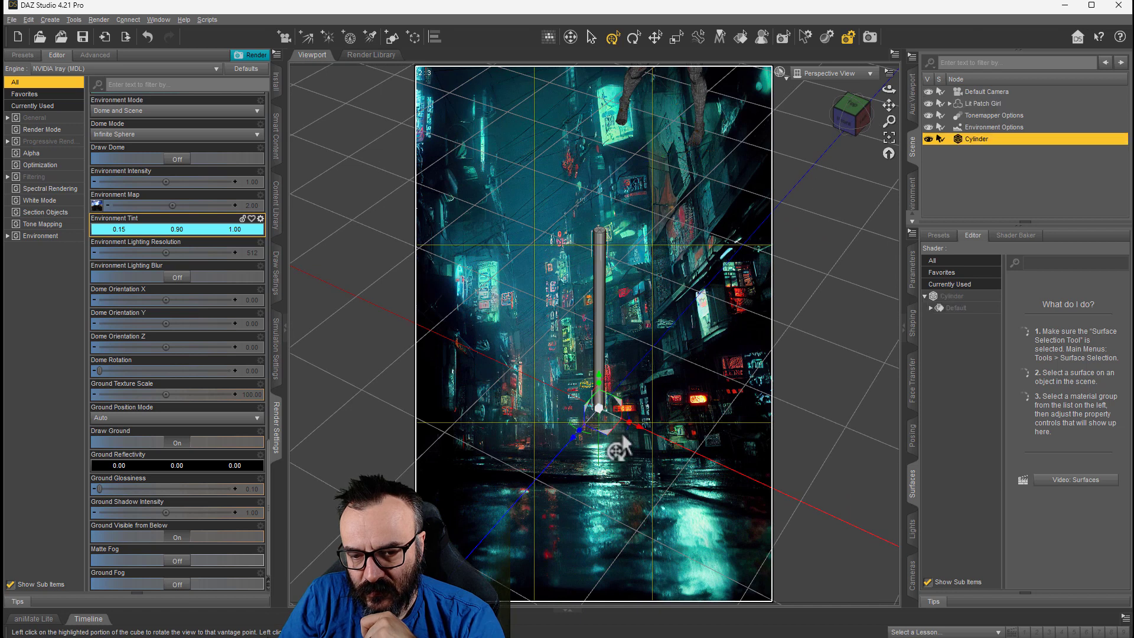
pyautogui.moveTo(491, 374); pyautogui.dragTo(344, 268)
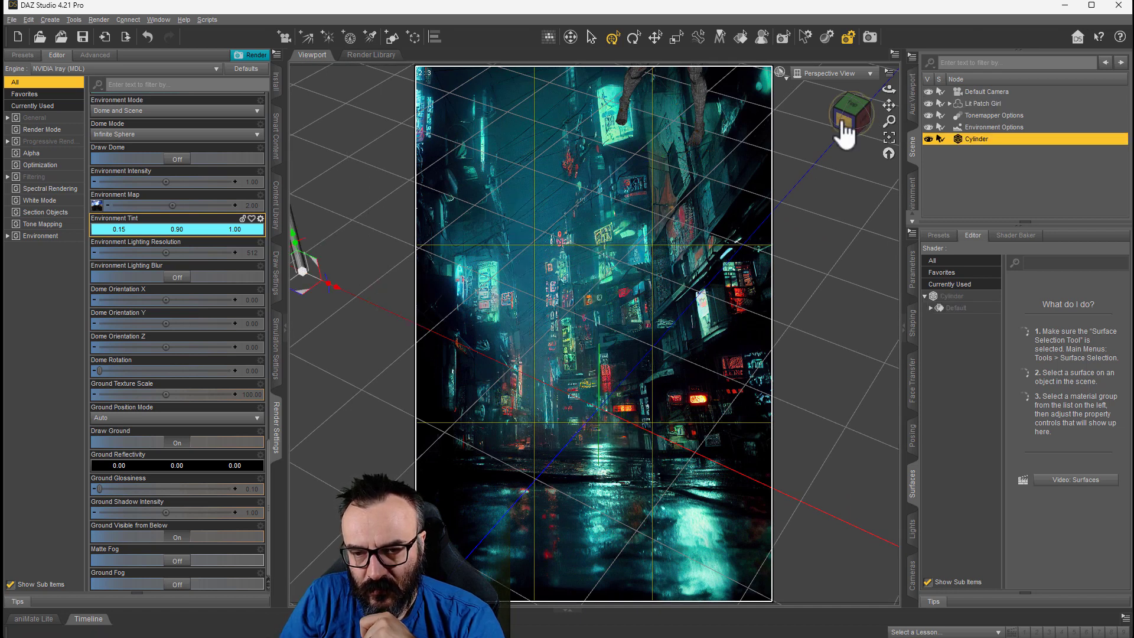
pyautogui.scroll(-3, 605, 248)
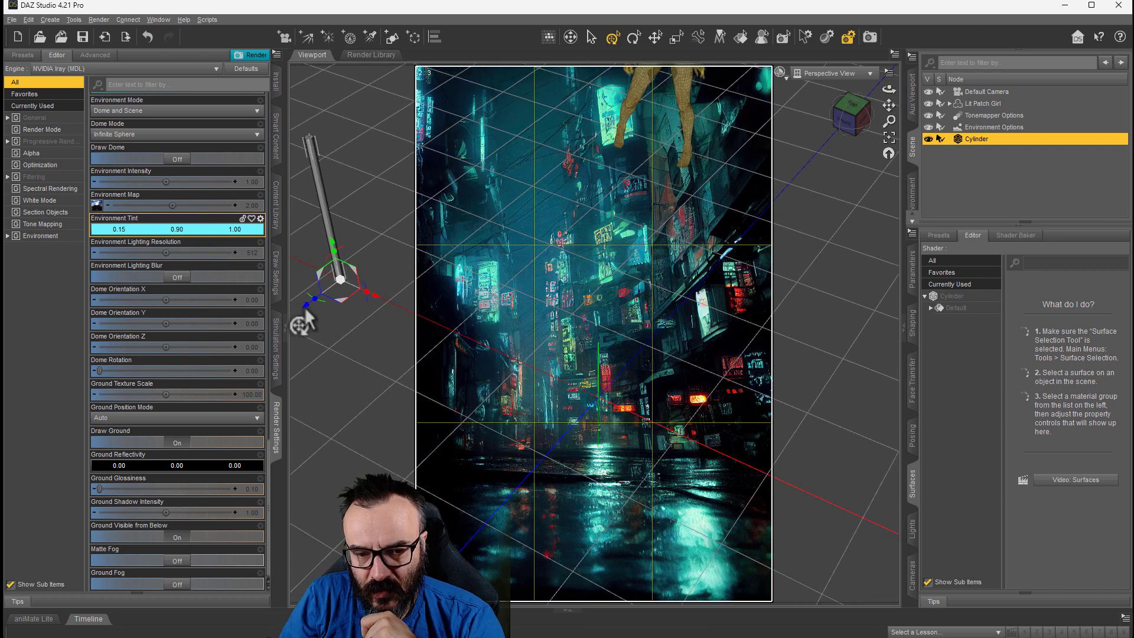
pyautogui.moveTo(306, 302); pyautogui.dragTo(448, 200)
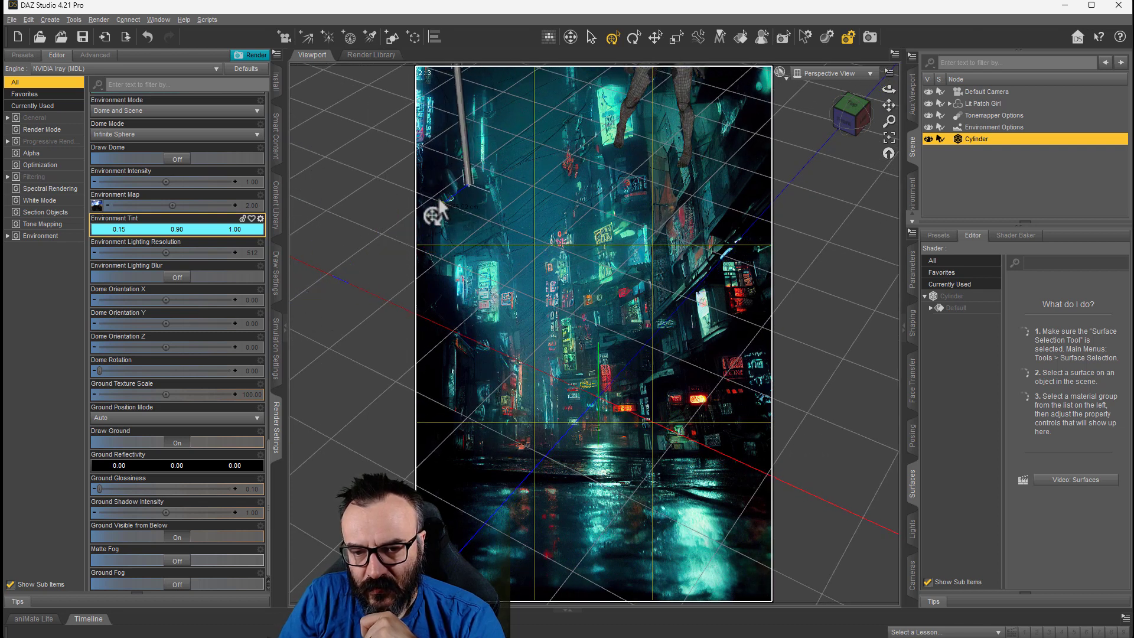
# - Stretch the cylinder taller along its Y axis beside the figure, working from a front angle
pyautogui.click(853, 119)
pyautogui.moveTo(617, 319); pyautogui.dragTo(639, 271, button='middle')
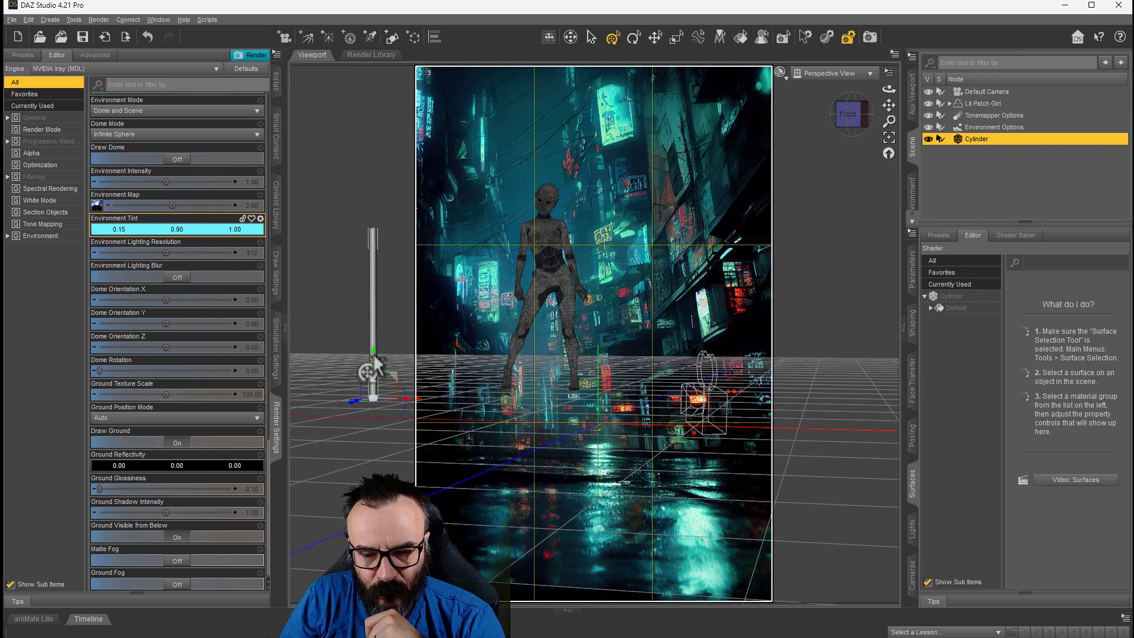
pyautogui.moveTo(373, 353); pyautogui.dragTo(355, 172)
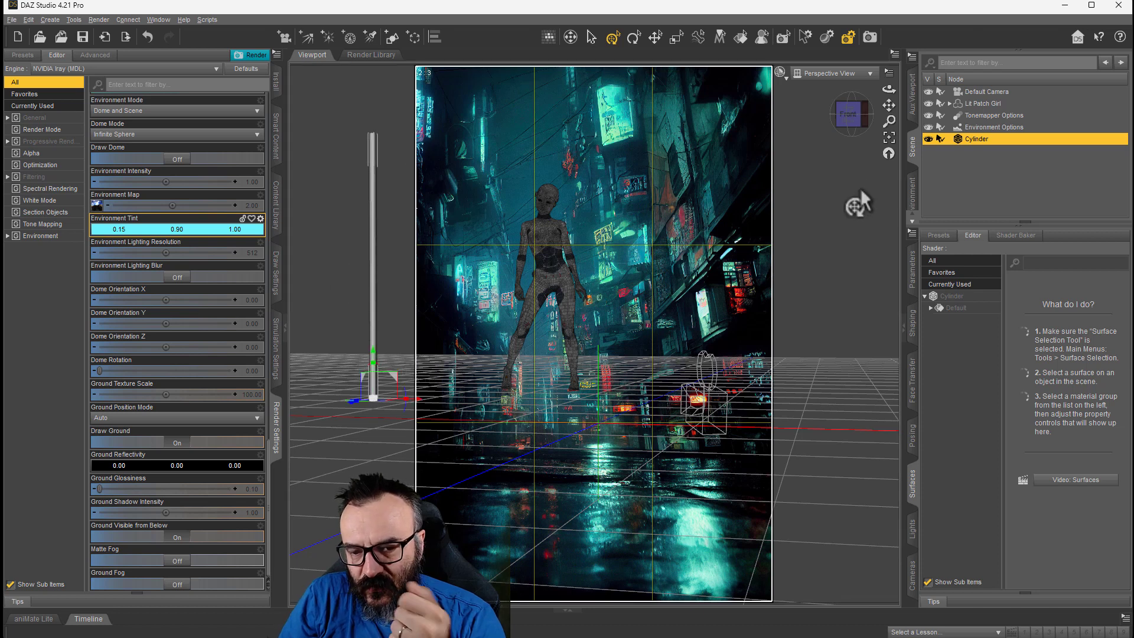
# - Look through the Default Camera and move the cylinder along the X axis toward the render frame, keeping it just outside the frame
pyautogui.click(849, 113)
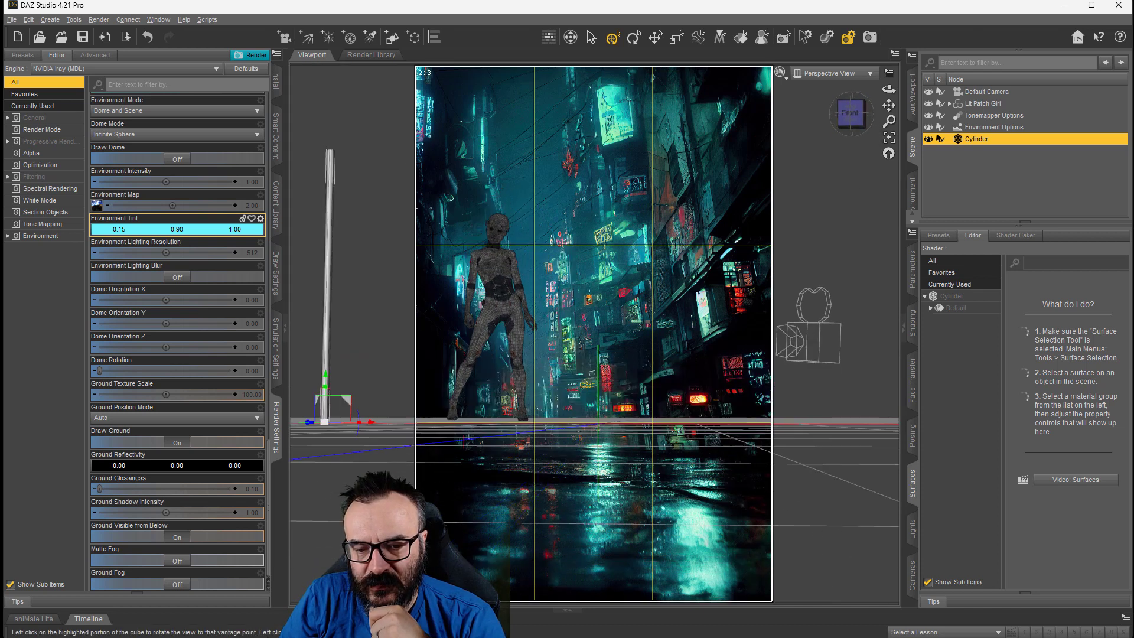
pyautogui.click(807, 66)
pyautogui.click(829, 73)
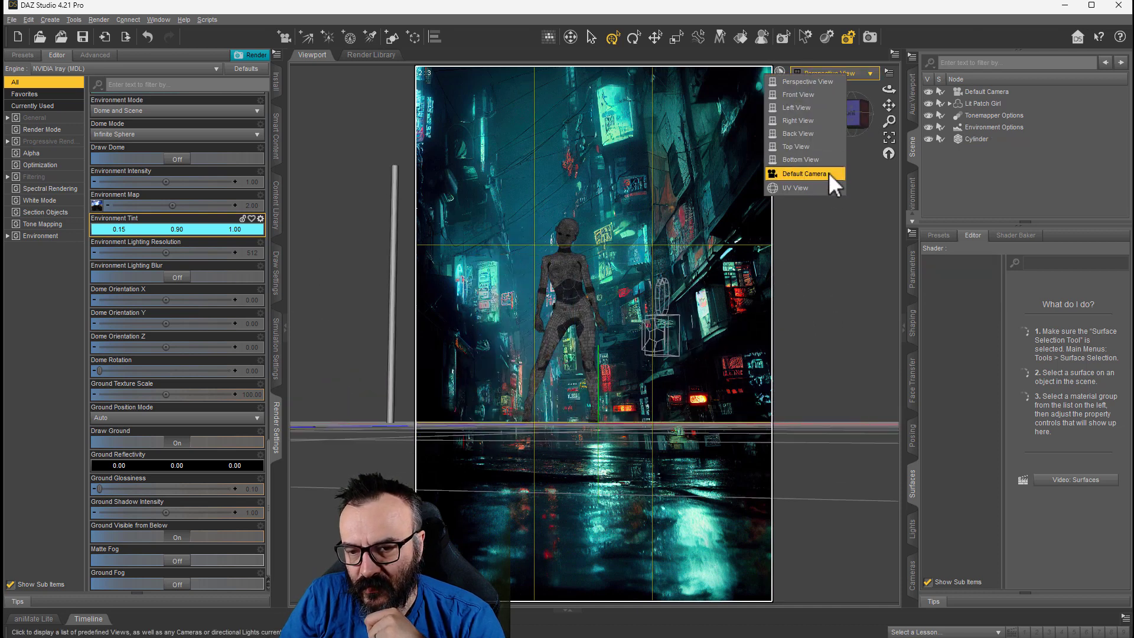
pyautogui.click(826, 172)
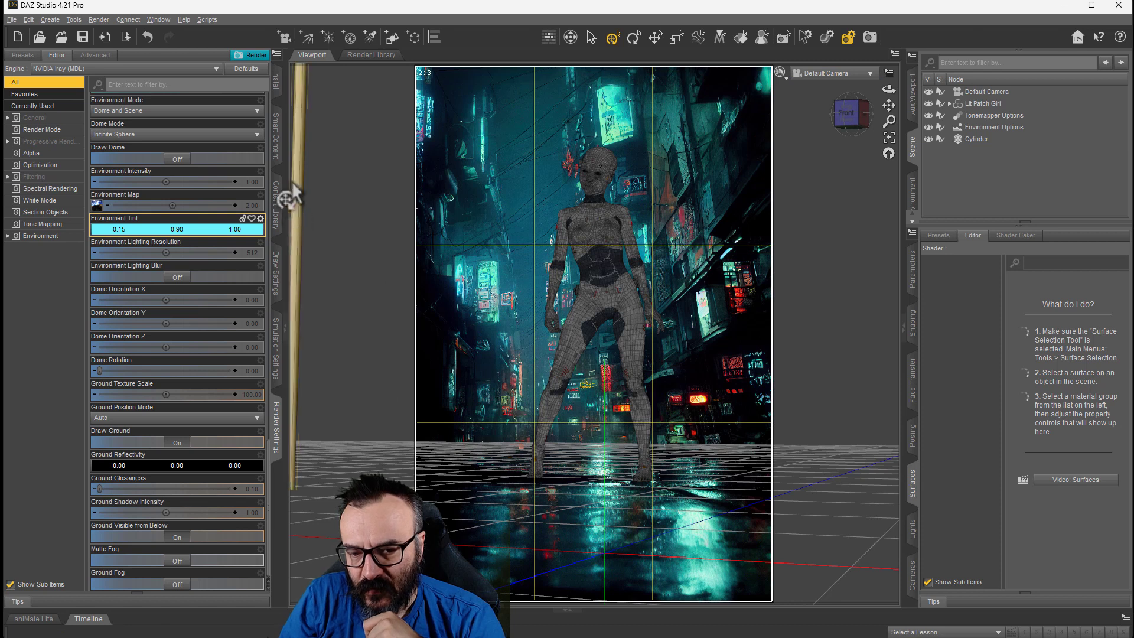
pyautogui.click(296, 381)
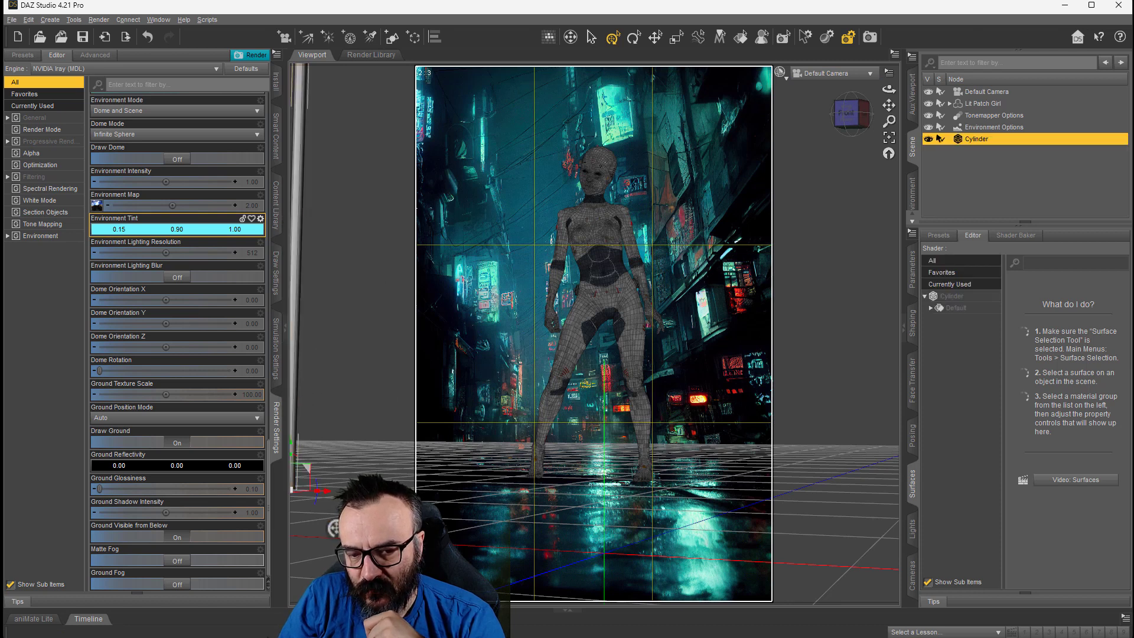
pyautogui.moveTo(322, 490); pyautogui.dragTo(396, 490)
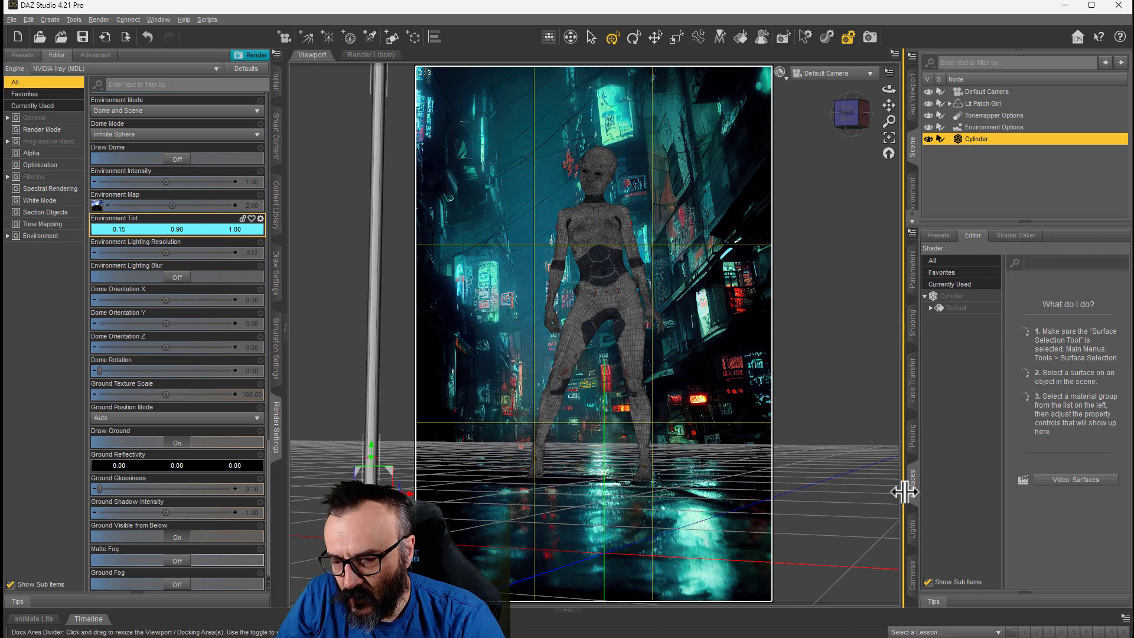
# - Set the Emission Color of the cylinder's Default surface to a bright orange-red (RGB 252, 67, 20)
pyautogui.moveTo(904, 487); pyautogui.dragTo(990, 335)
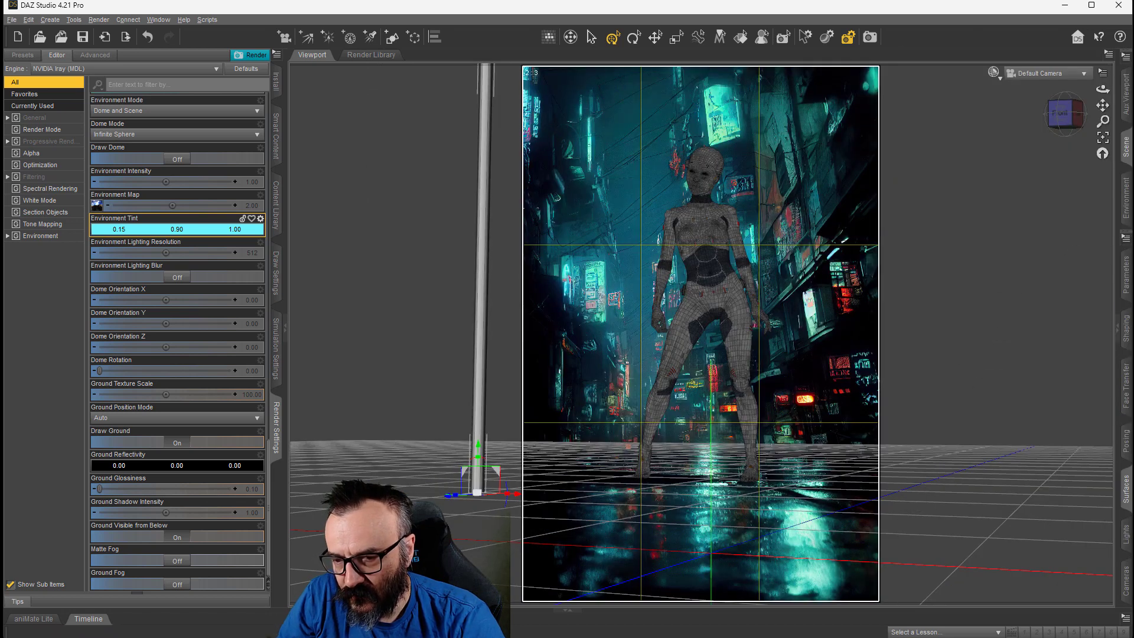
pyautogui.click(1126, 493)
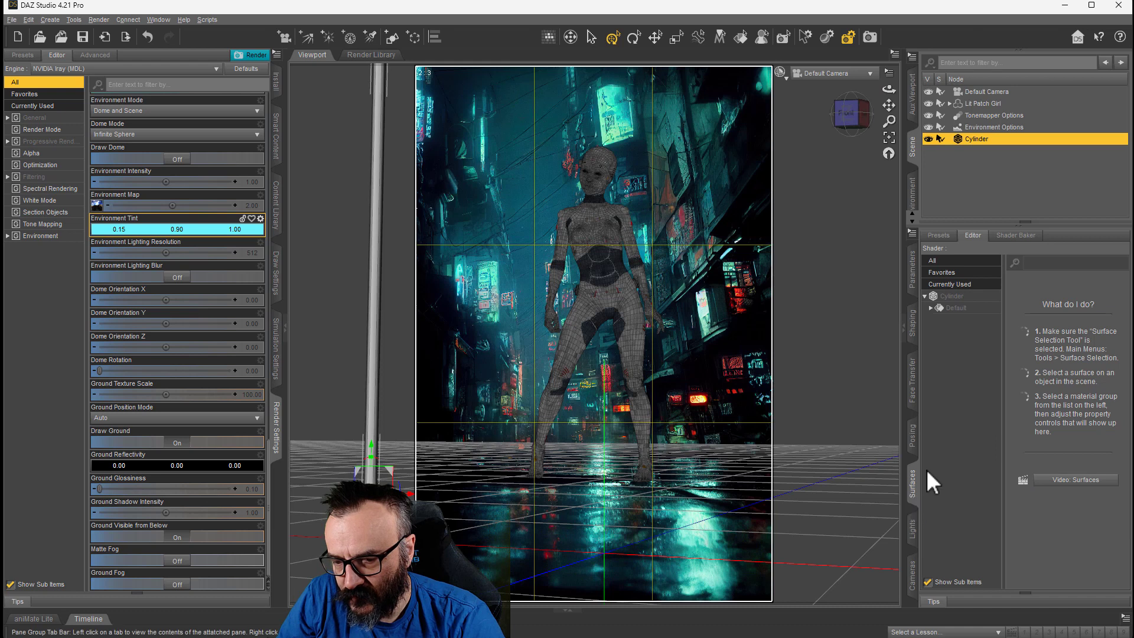
pyautogui.click(960, 295)
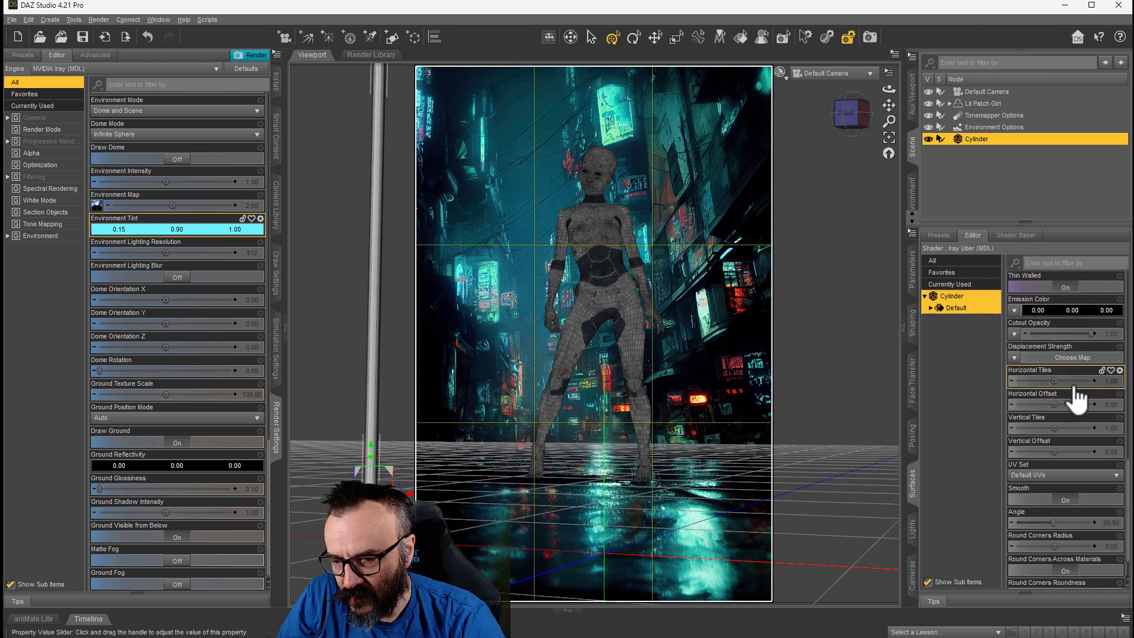
pyautogui.scroll(-1, 1076, 399)
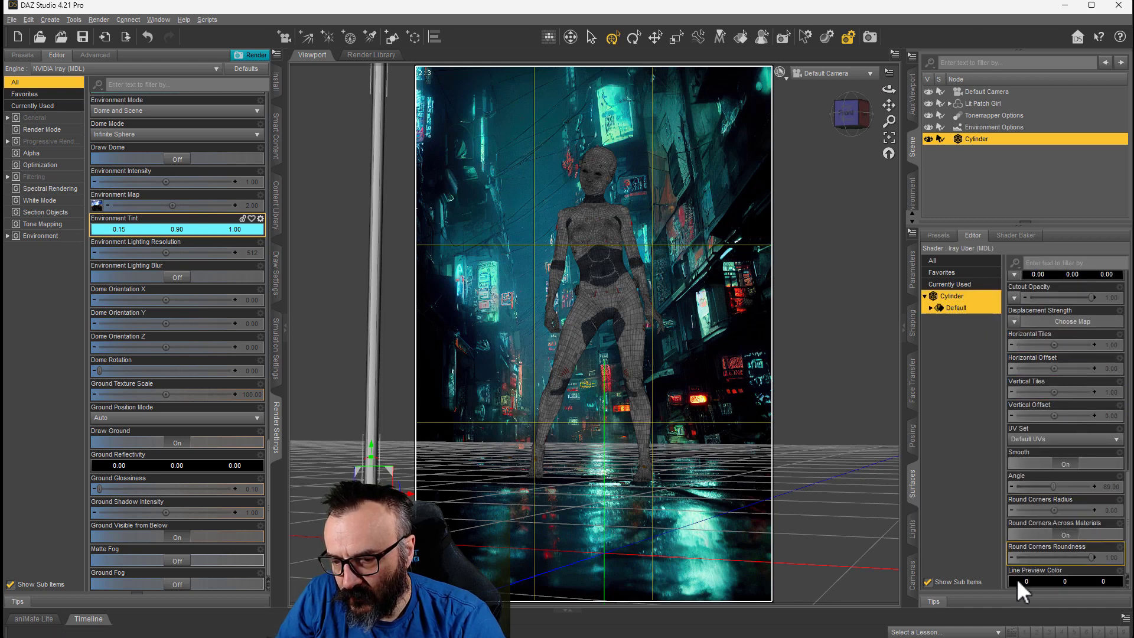
pyautogui.scroll(4, 1063, 468)
pyautogui.click(955, 308)
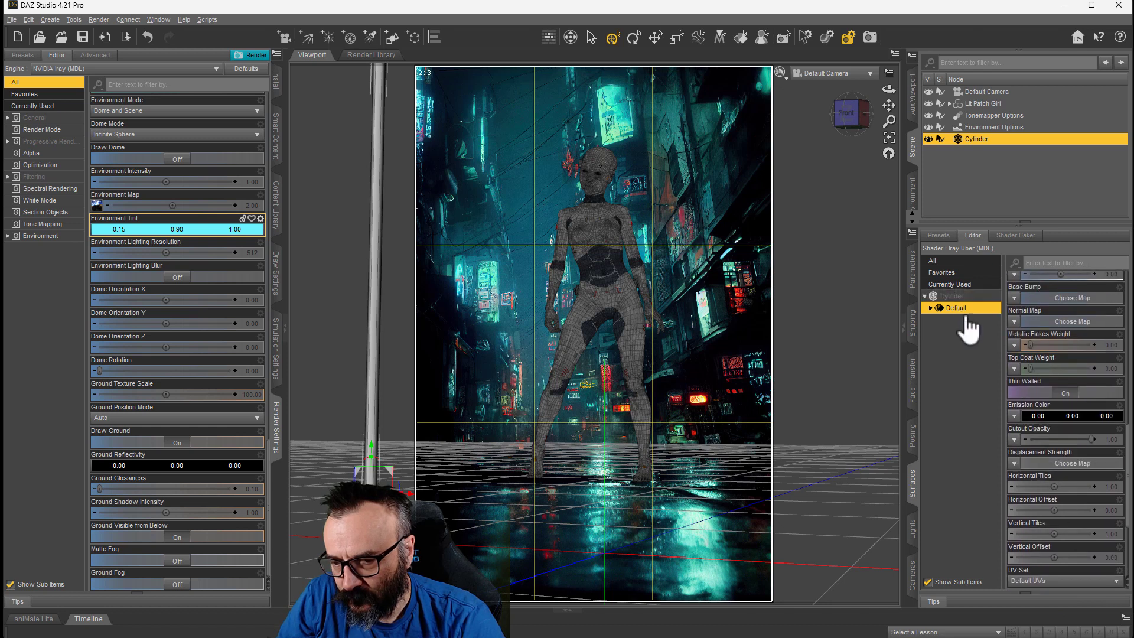
pyautogui.click(1066, 415)
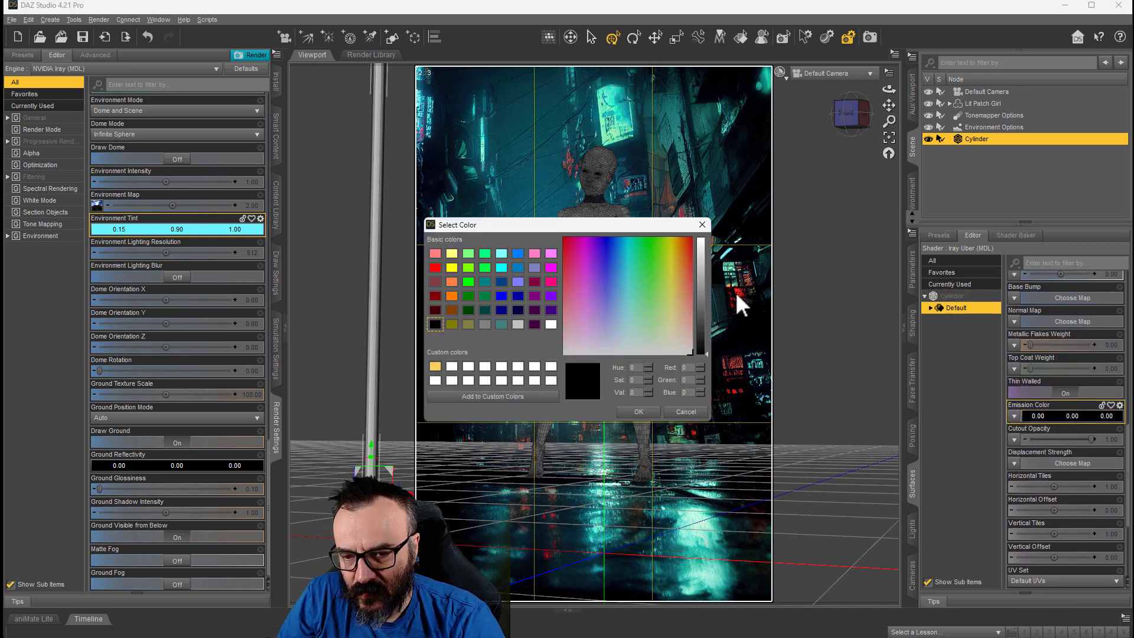
pyautogui.click(570, 273)
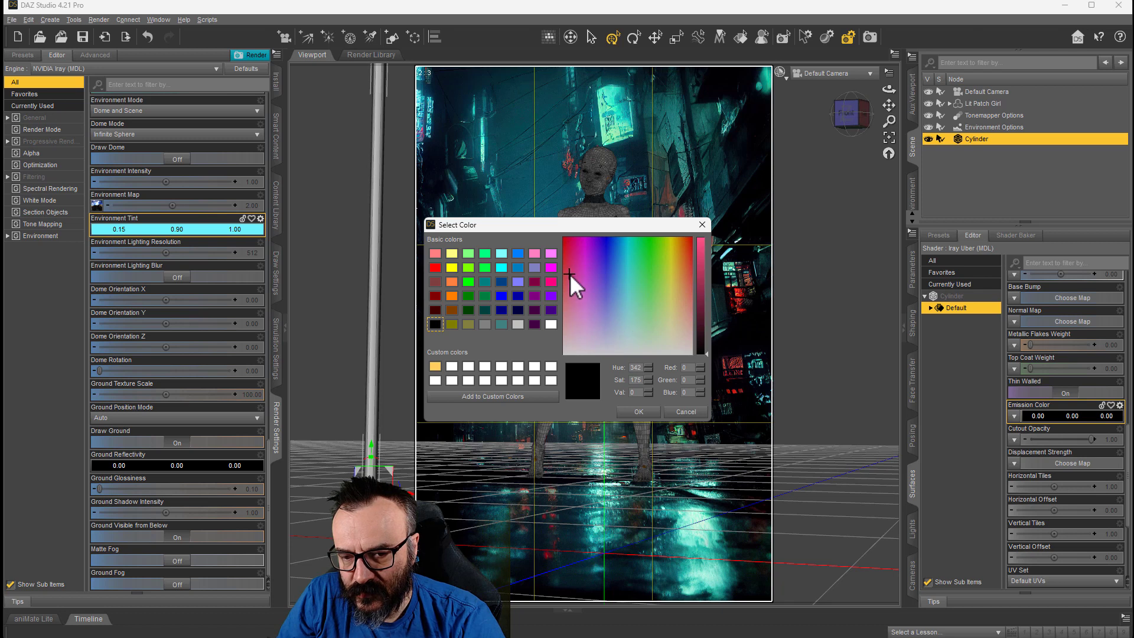
pyautogui.click(687, 246)
pyautogui.click(700, 244)
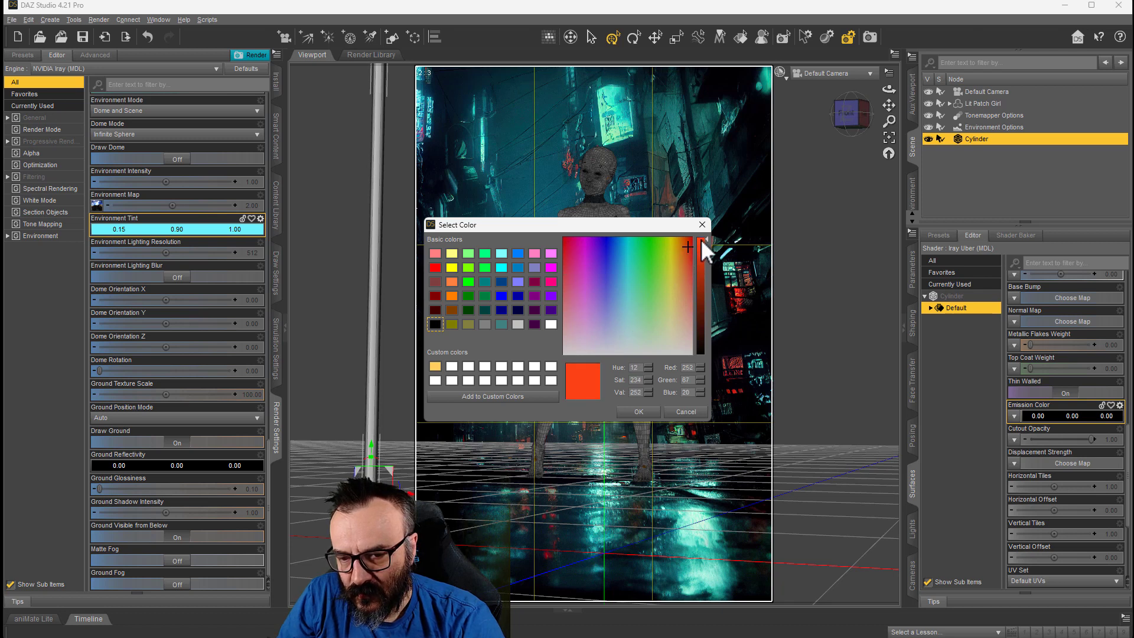
pyautogui.moveTo(654, 229); pyautogui.dragTo(493, 259)
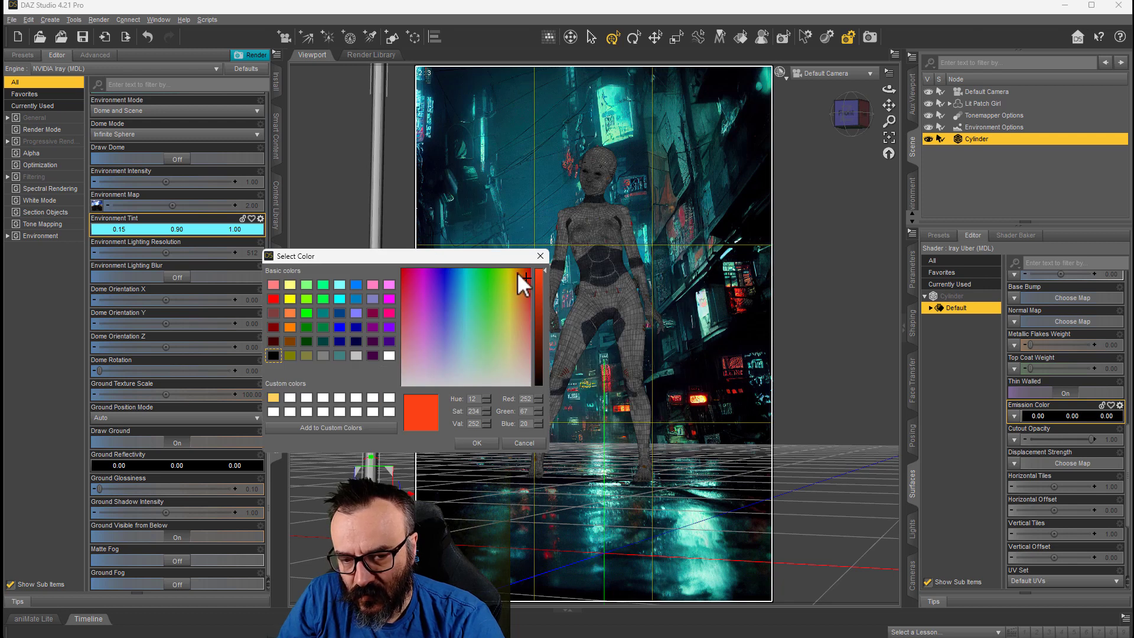
pyautogui.click(477, 442)
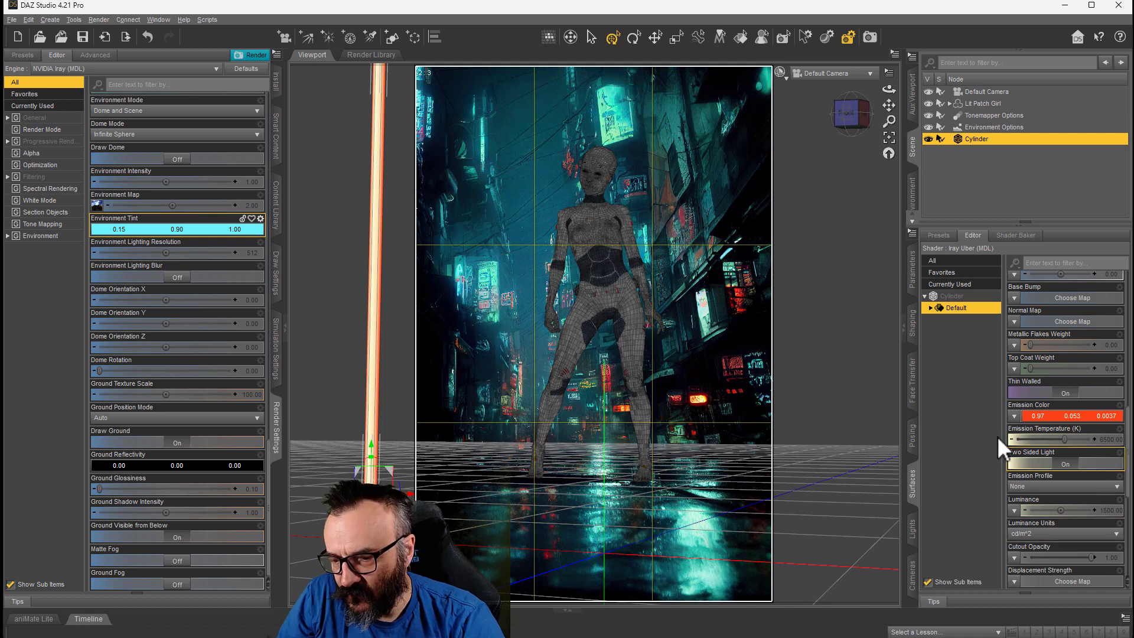
# - Set the cylinder's emission Luminance to 3000000 cd/m^2 and preview the scene with the NVIDIA Iray draw style
pyautogui.click(1105, 509)
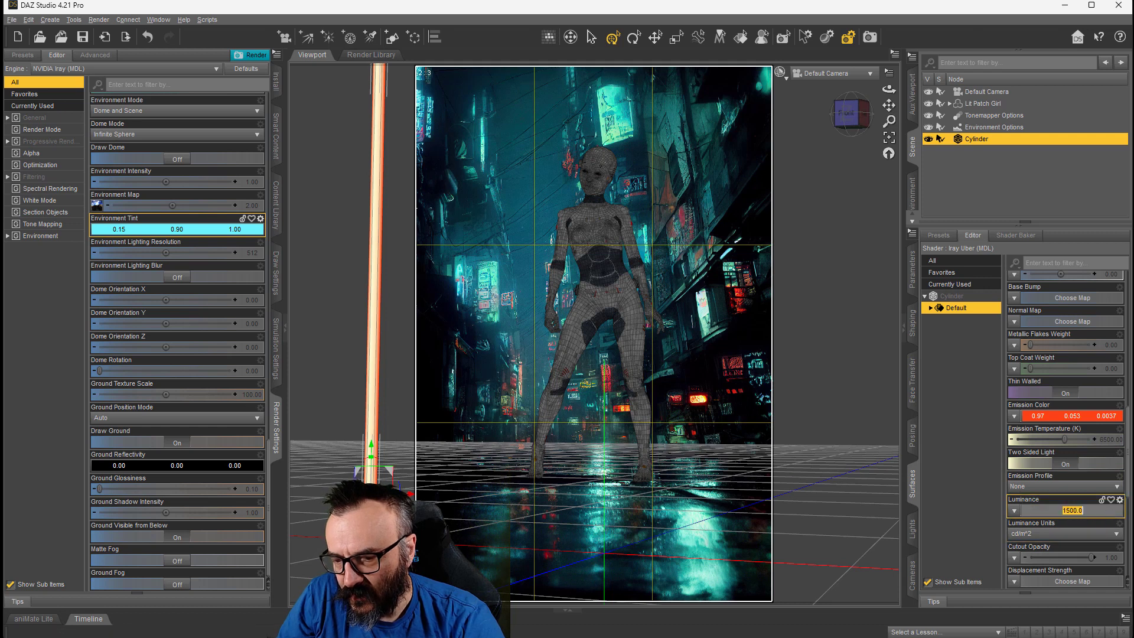
pyautogui.write('3')
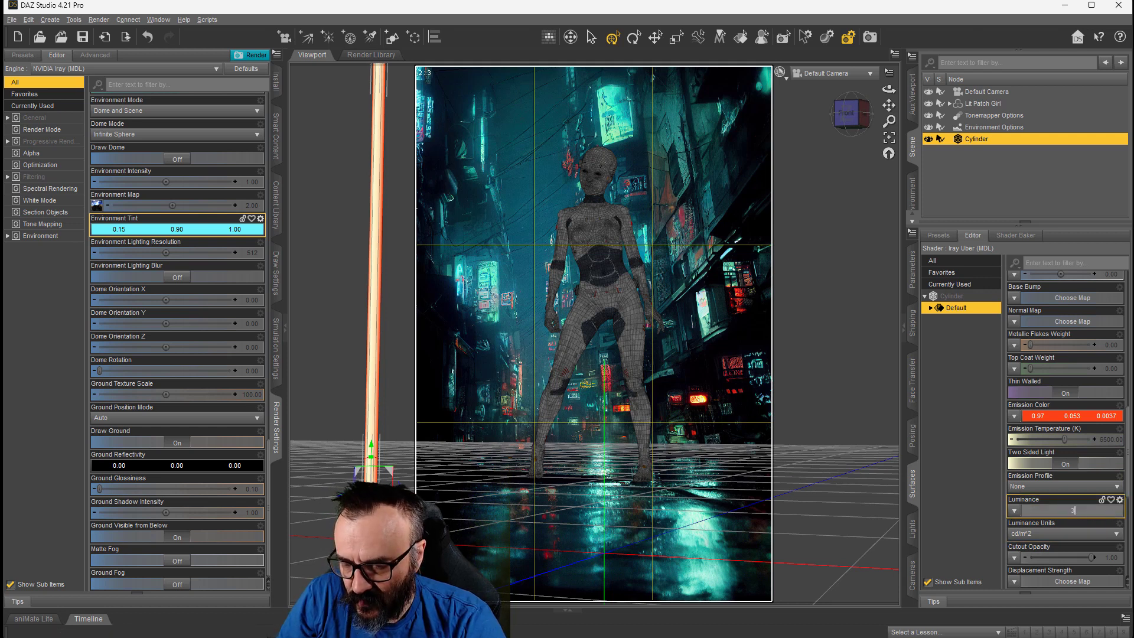
pyautogui.write('000')
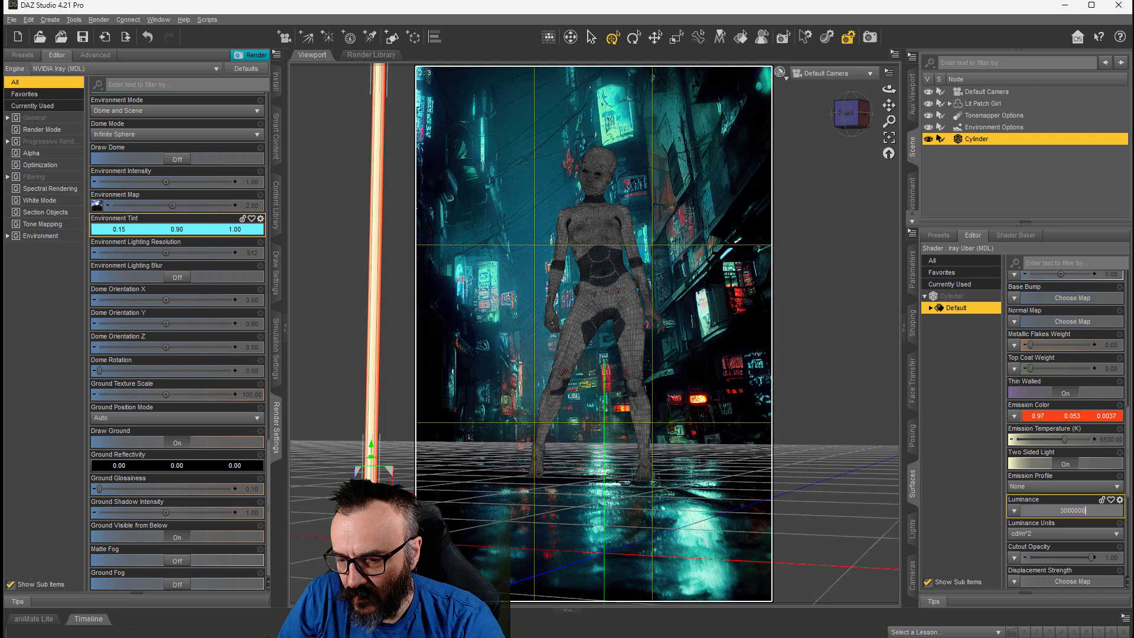
pyautogui.press('Return')
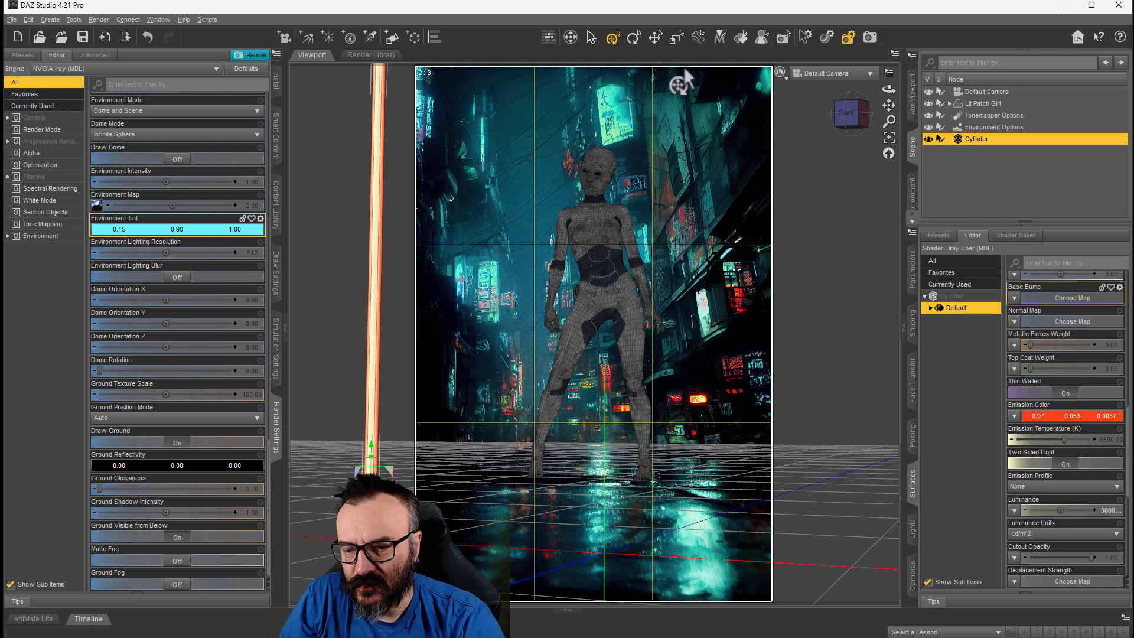
pyautogui.click(780, 73)
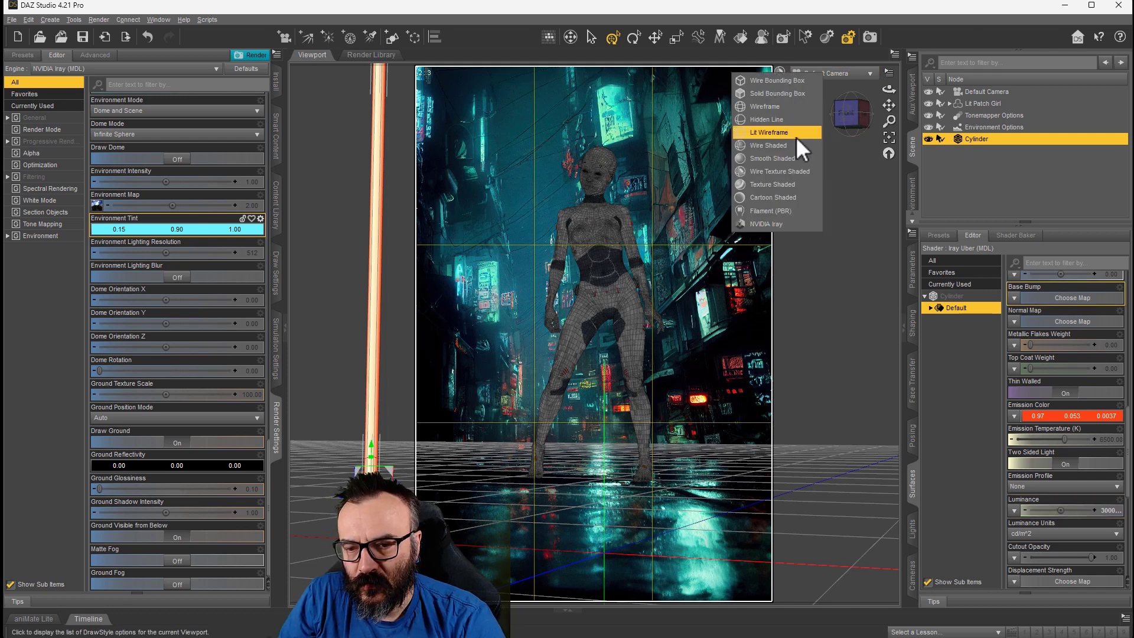
pyautogui.click(781, 227)
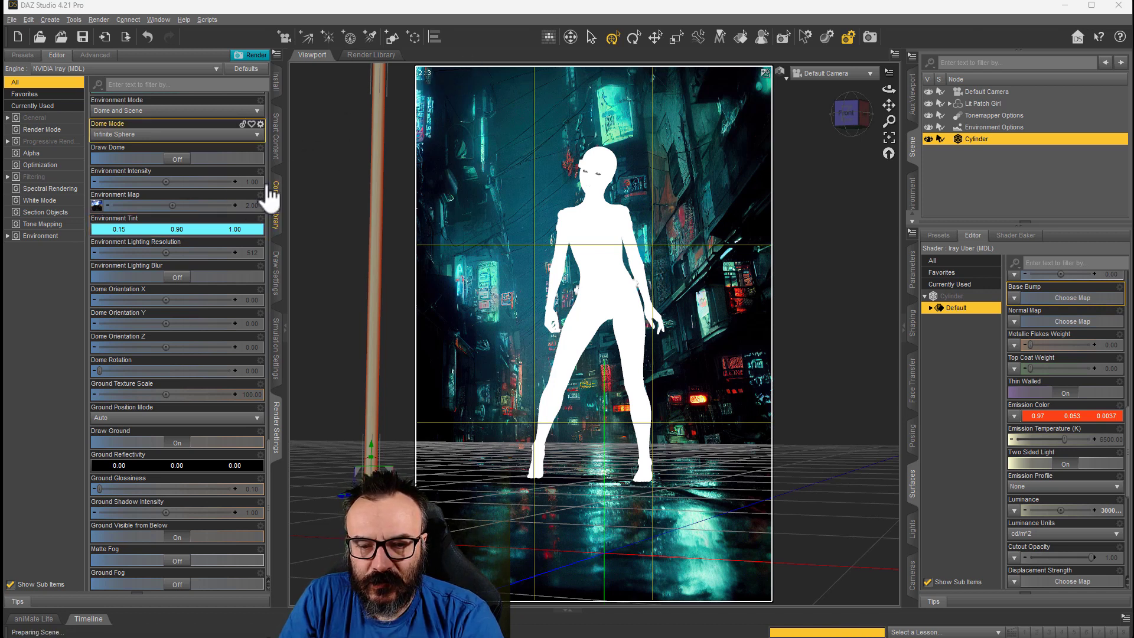
# - Set the Ground Reflectivity in the render environment settings to a very dark grey, 0.016 in all three channels
pyautogui.scroll(15, 220, 225)
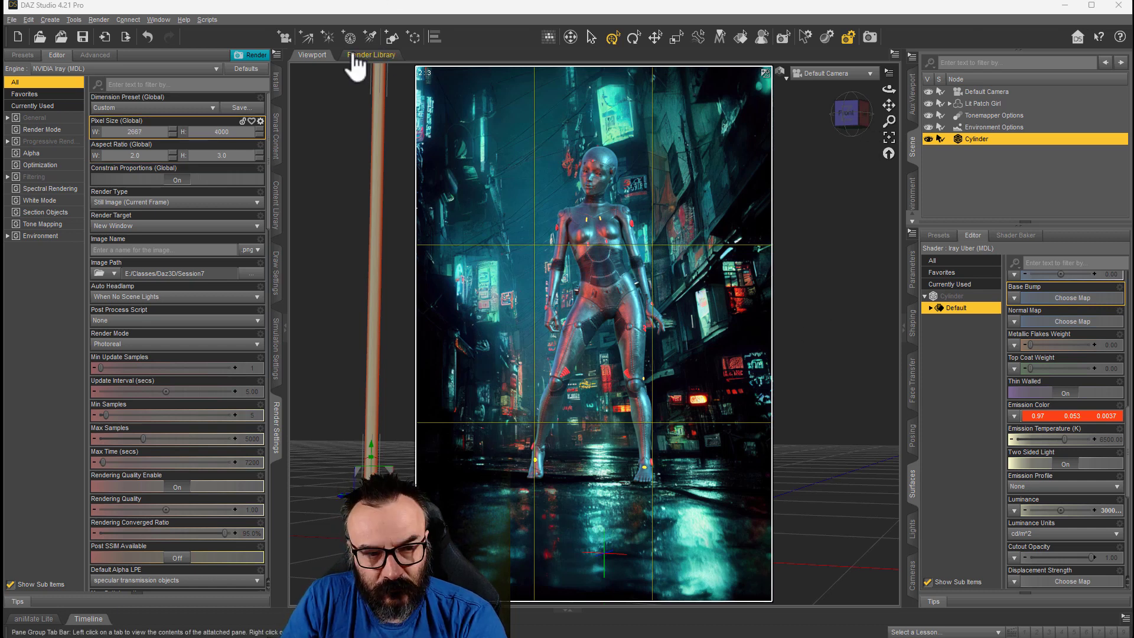
pyautogui.scroll(-15, 246, 293)
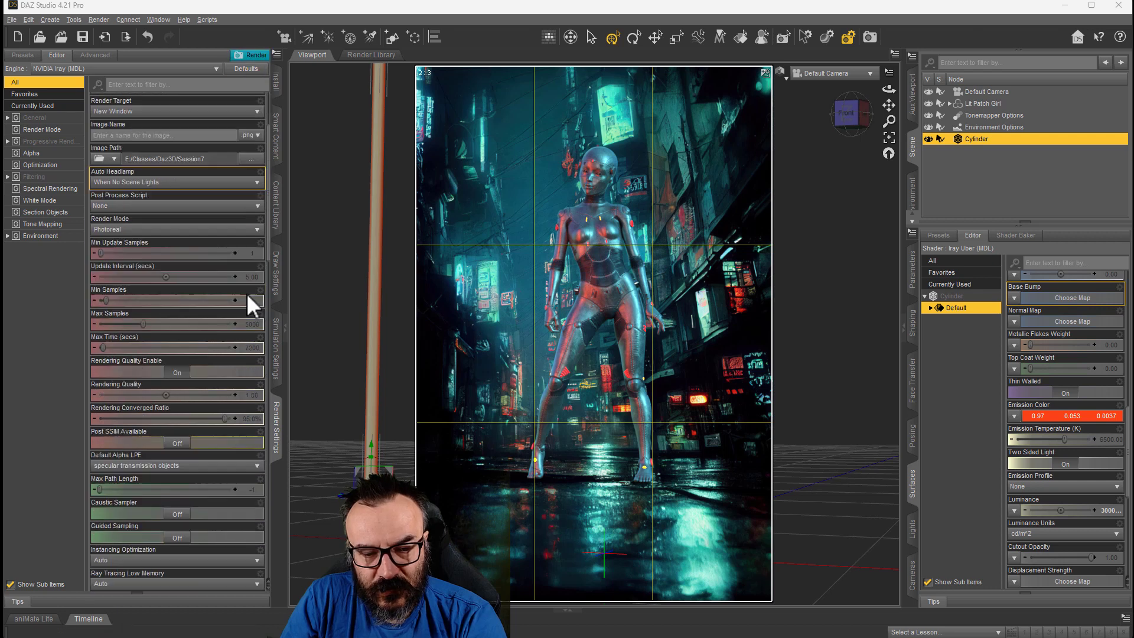
pyautogui.scroll(-15, 228, 437)
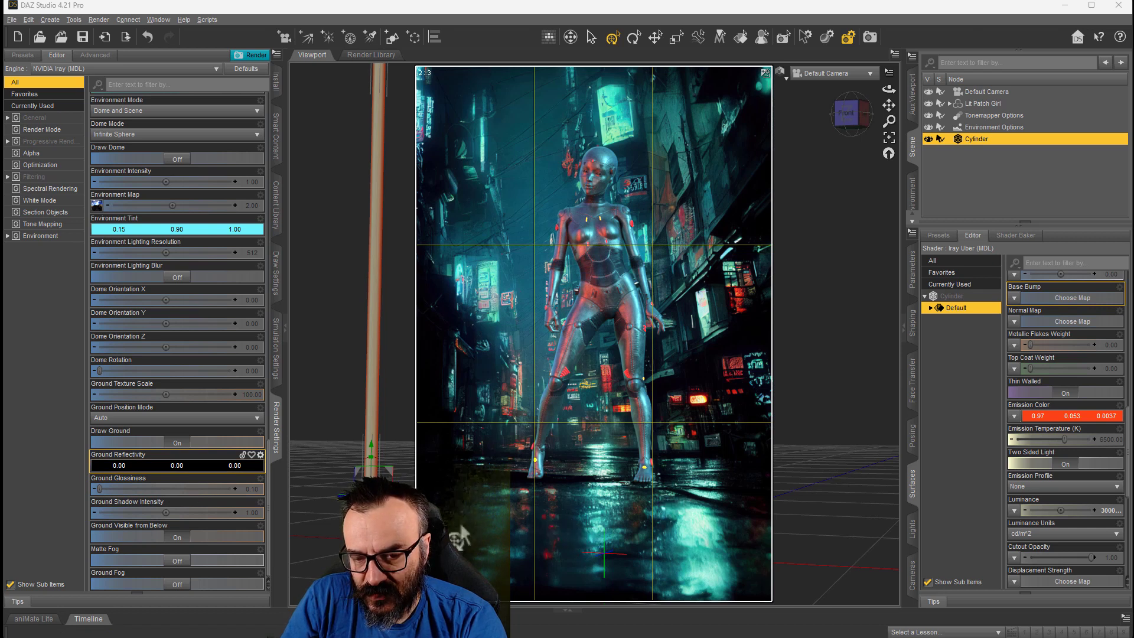
pyautogui.click(148, 466)
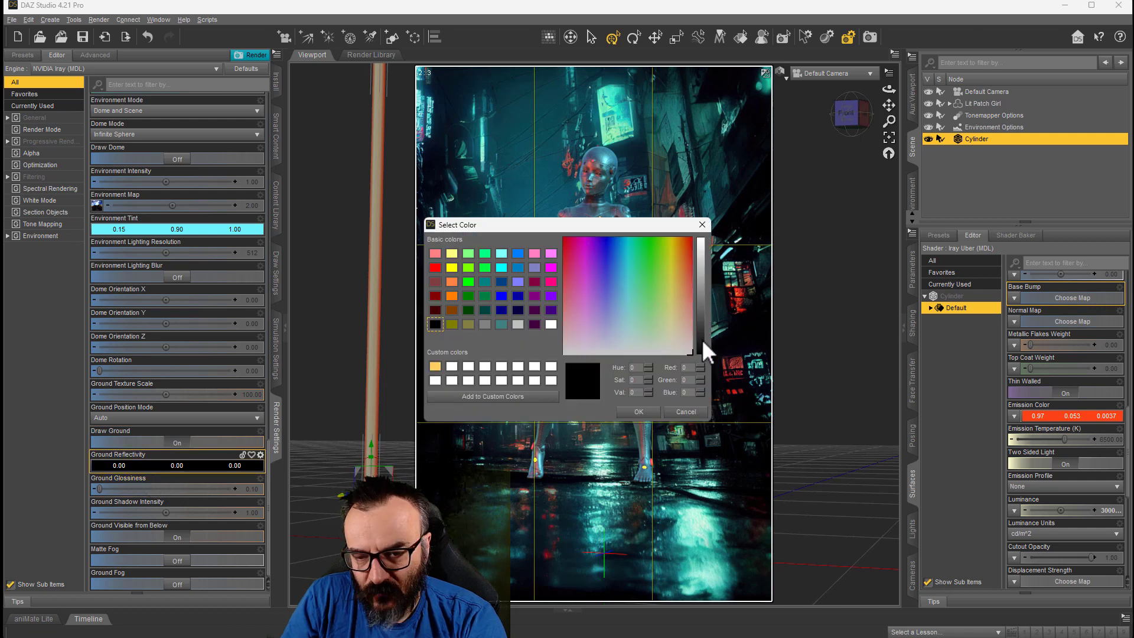
pyautogui.moveTo(702, 339); pyautogui.dragTo(702, 336)
pyautogui.click(638, 412)
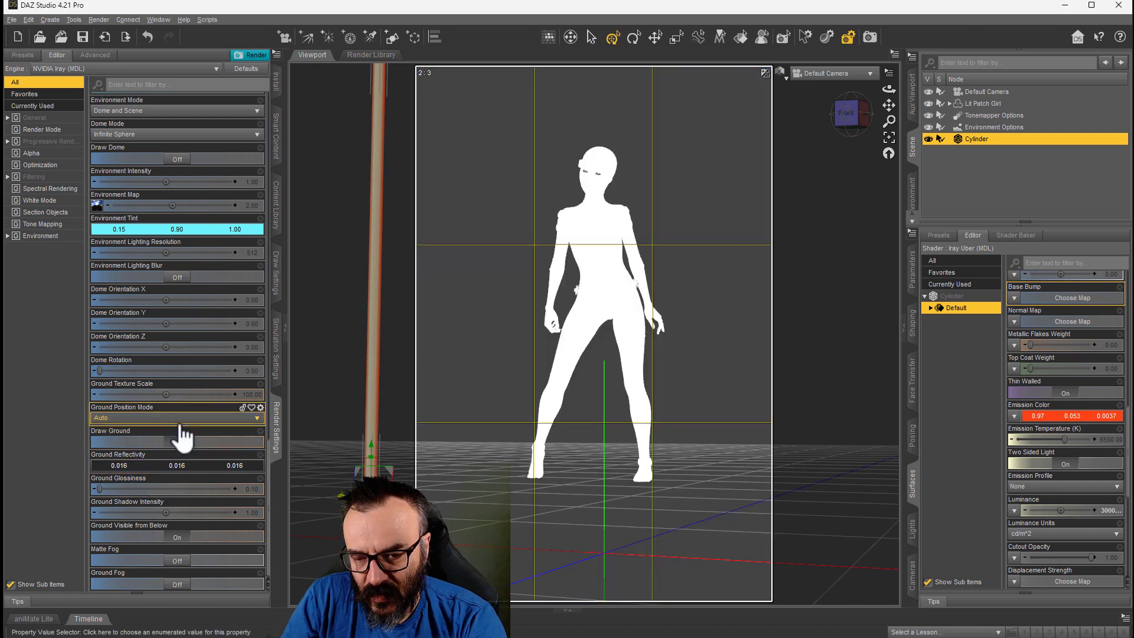
# - Raise the Ground Glossiness to try sharper ground reflections and set it to 500
pyautogui.moveTo(100, 489); pyautogui.dragTo(105, 489)
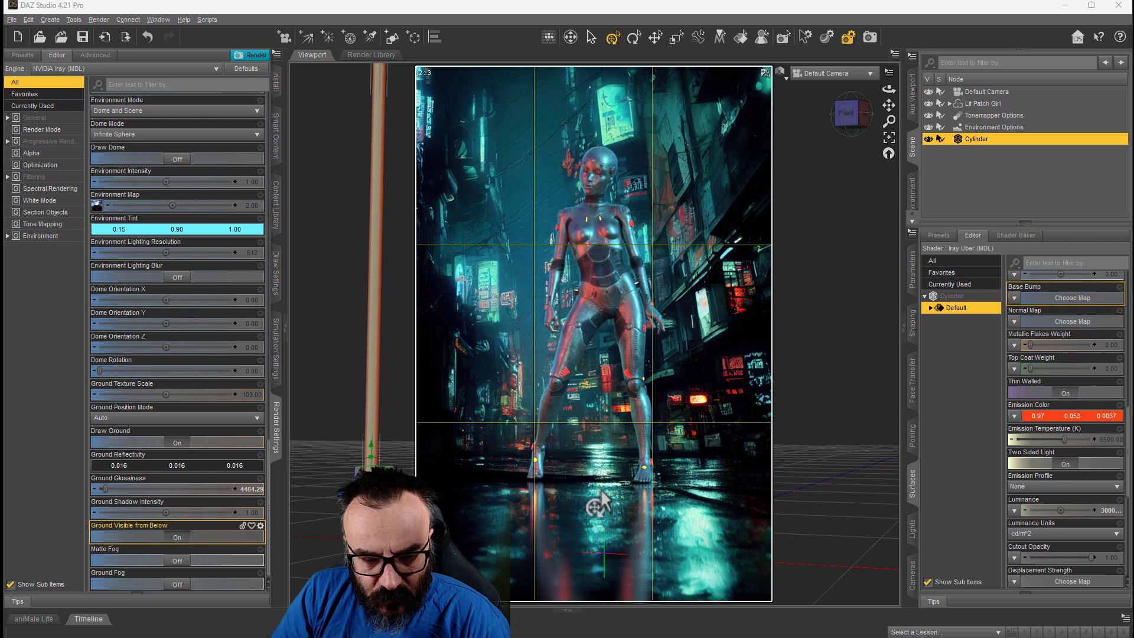
pyautogui.click(248, 489)
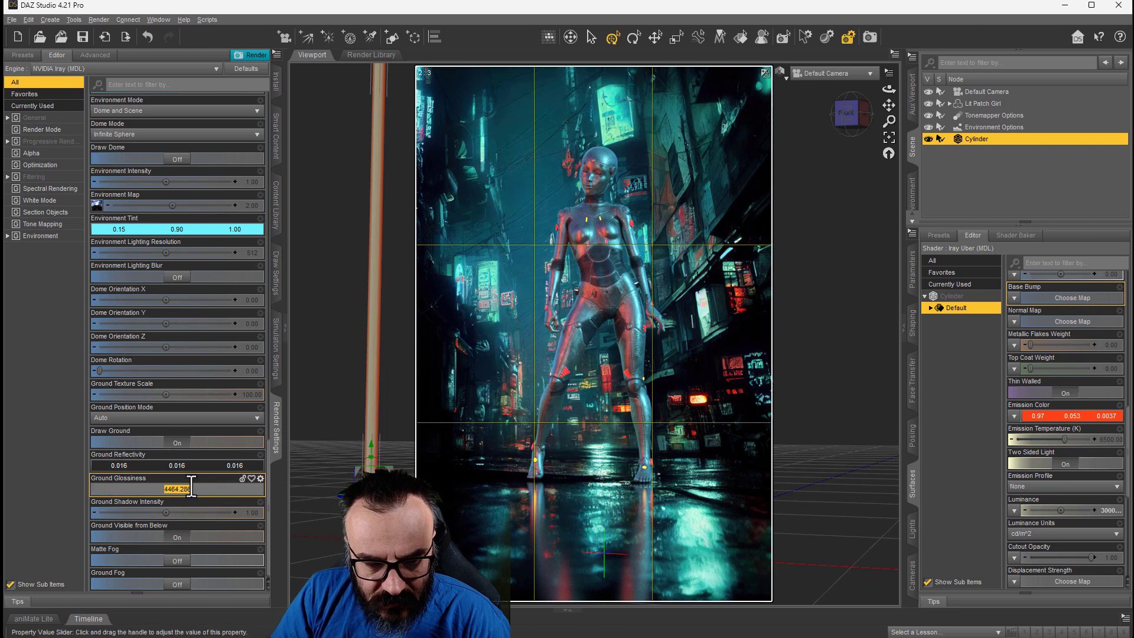
pyautogui.write('500')
pyautogui.press('Return')
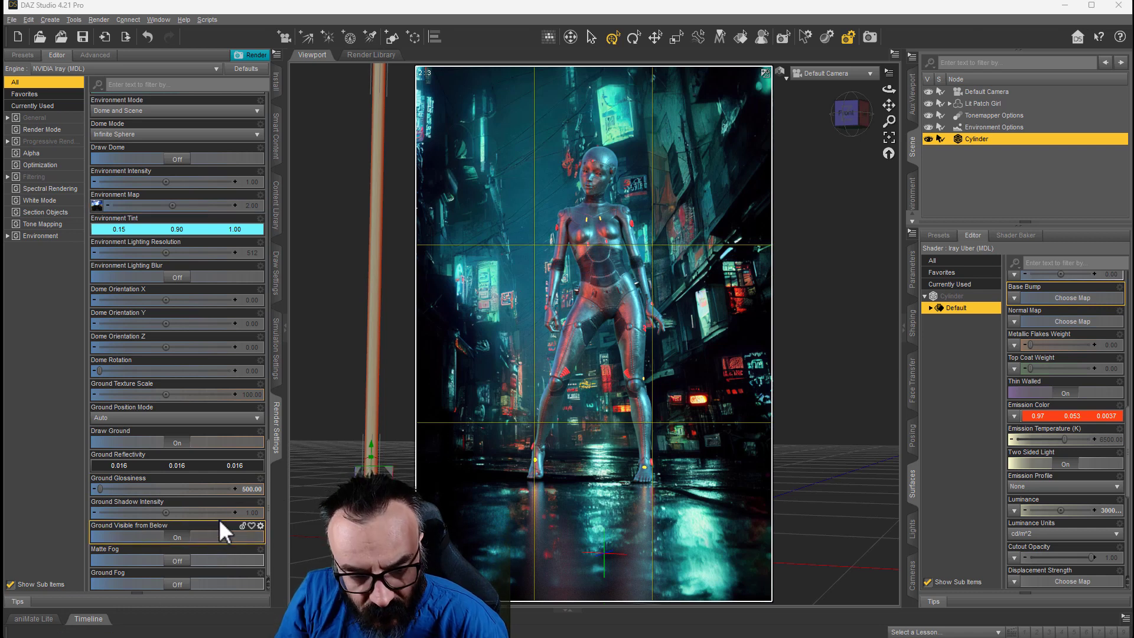
# - Tint the Ground Reflectivity dark blue (0.0066, 0.013, 0.023) and set the Ground Glossiness to 100
pyautogui.click(184, 465)
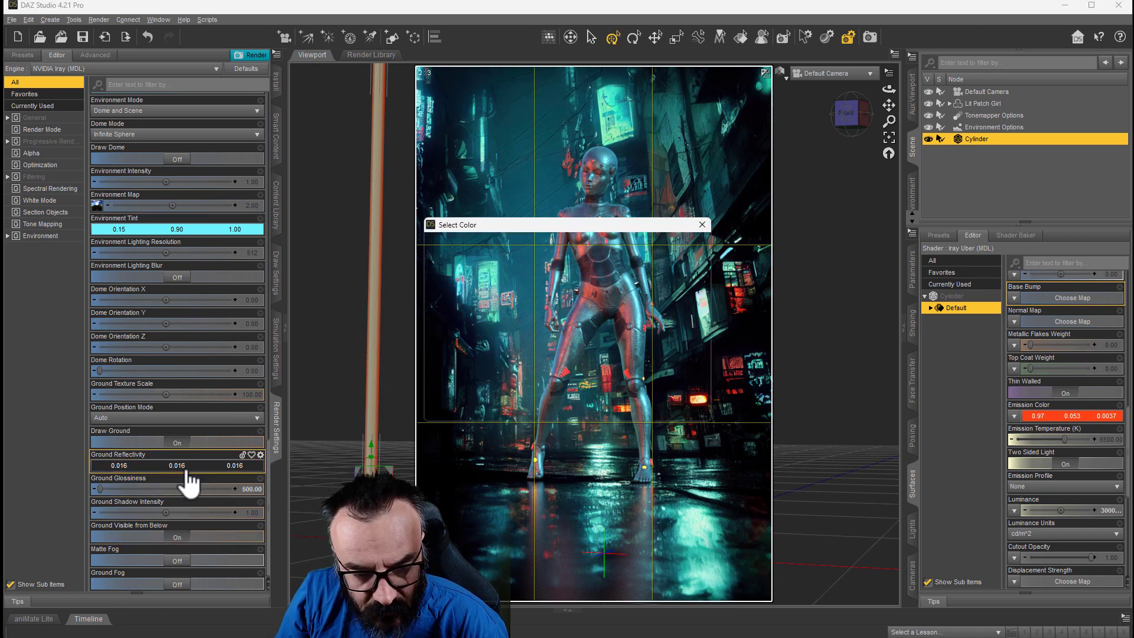
pyautogui.click(700, 343)
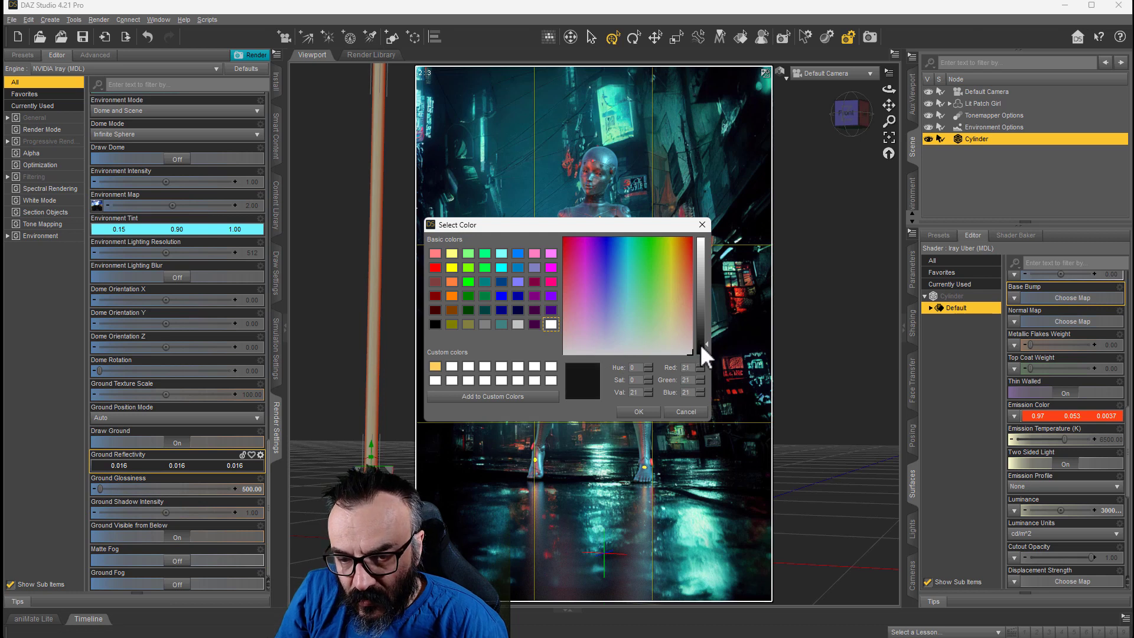
pyautogui.moveTo(609, 326); pyautogui.dragTo(618, 308)
pyautogui.click(698, 332)
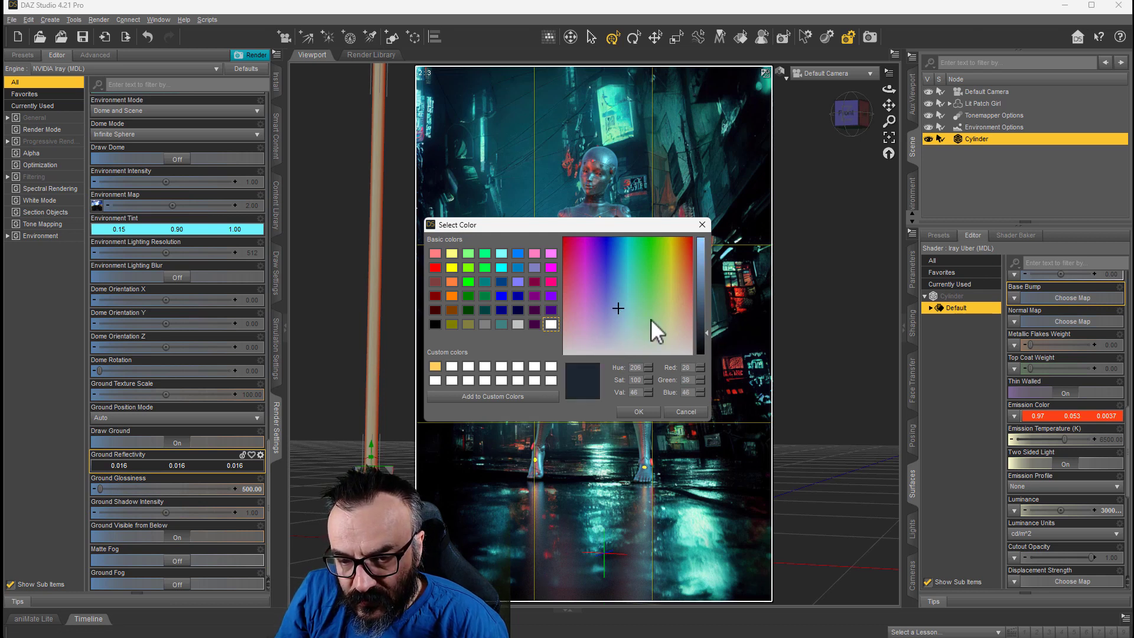
pyautogui.click(636, 412)
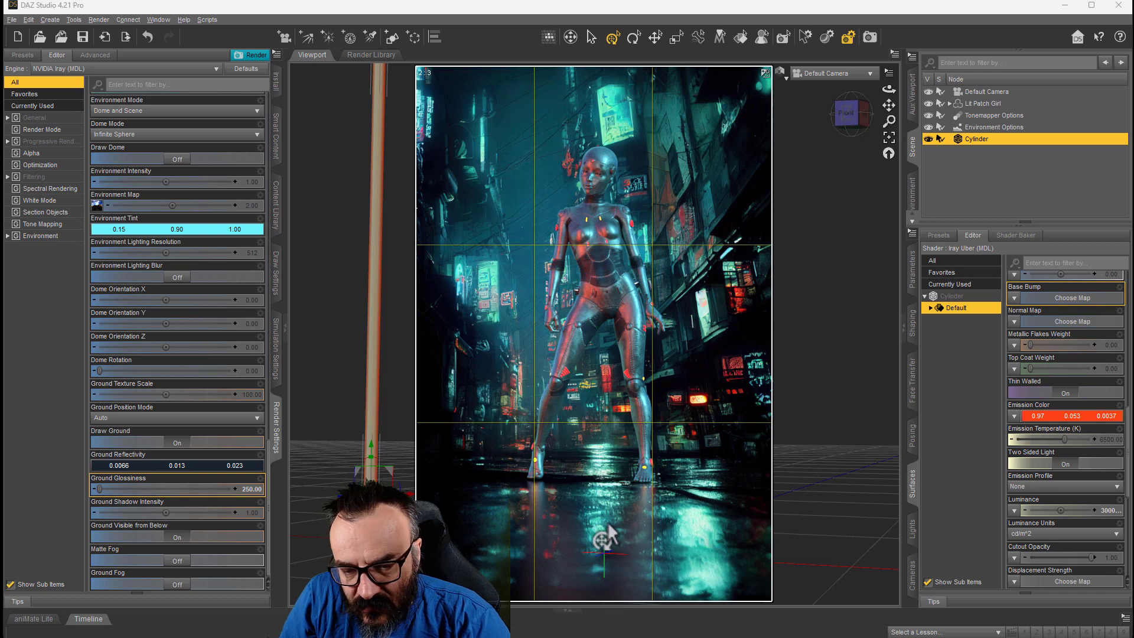
pyautogui.click(249, 488)
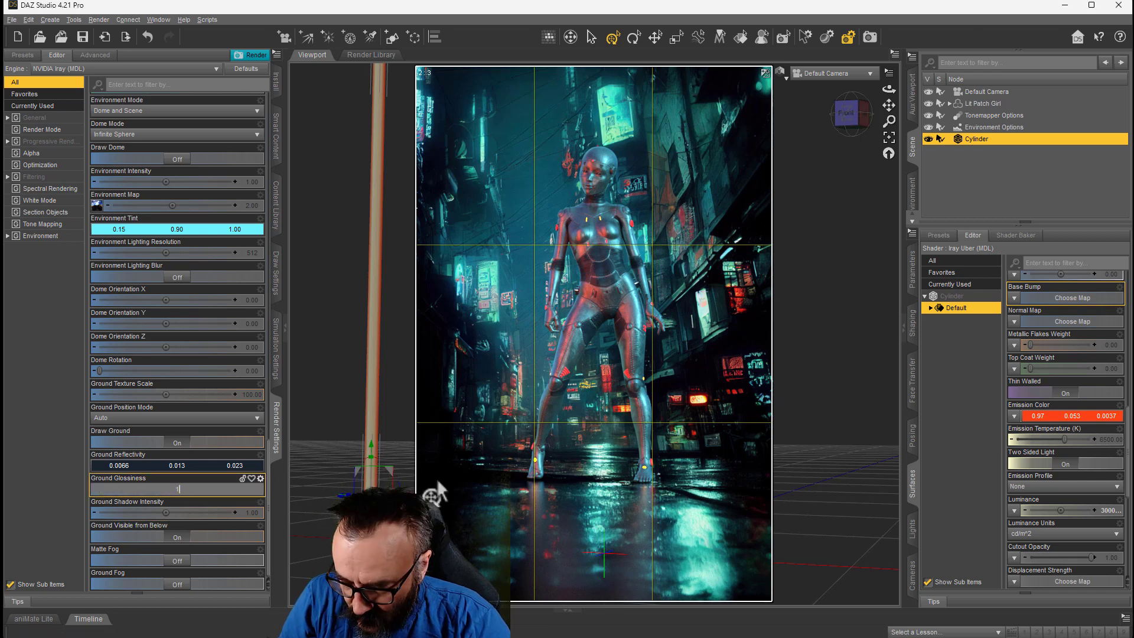
pyautogui.press('Return')
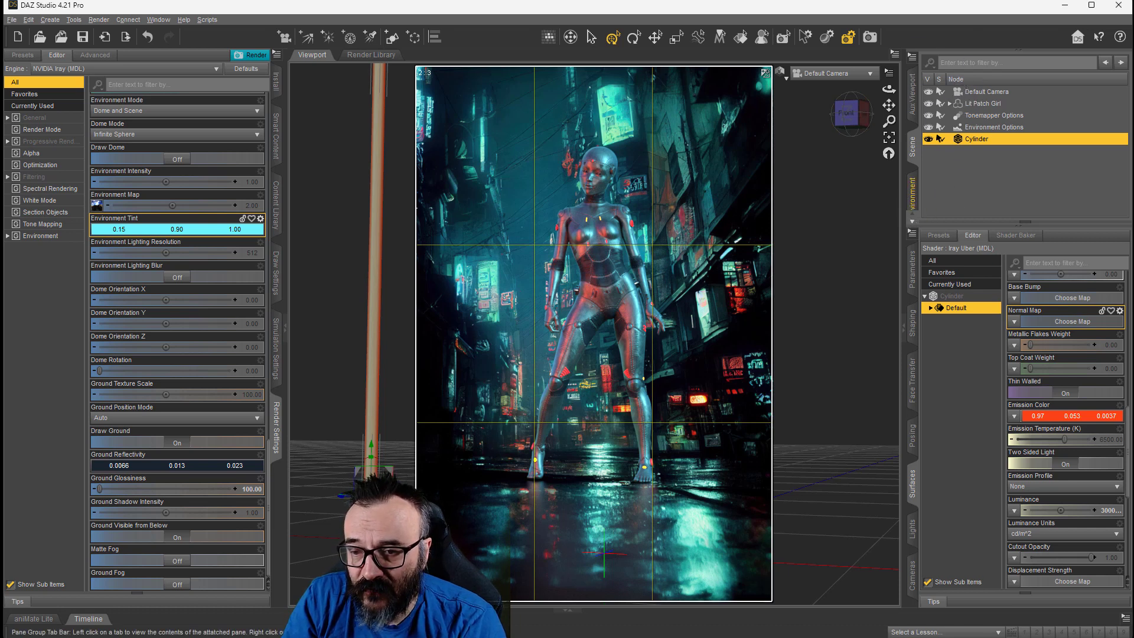
# - Tint the scene backdrop's Background colour a warm cream (255, 244, 213)
pyautogui.click(912, 189)
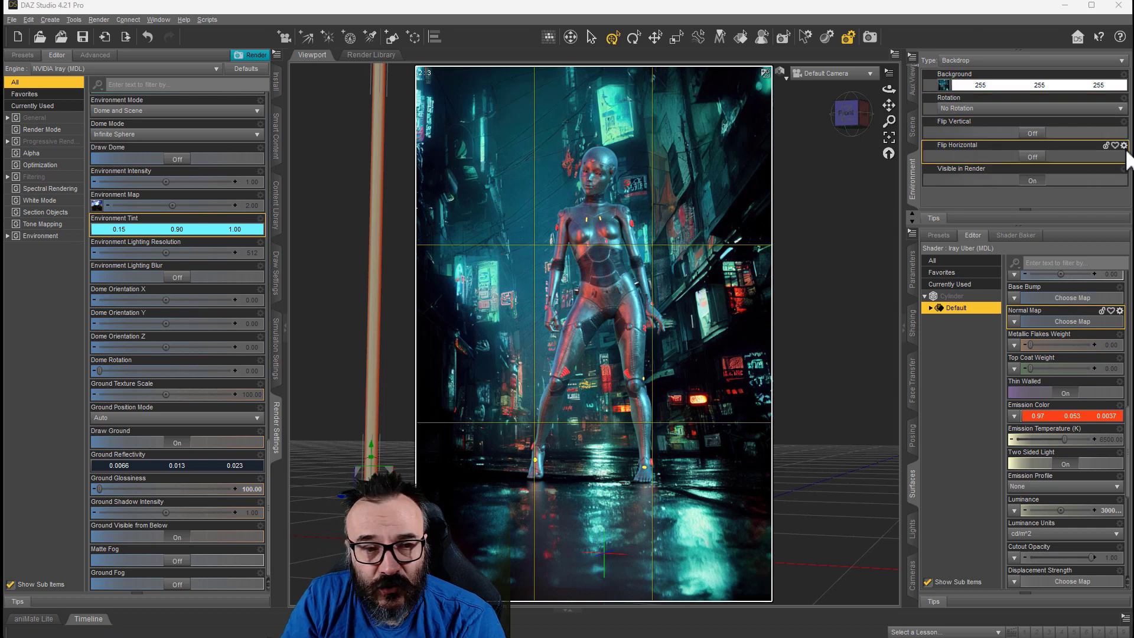
pyautogui.click(998, 89)
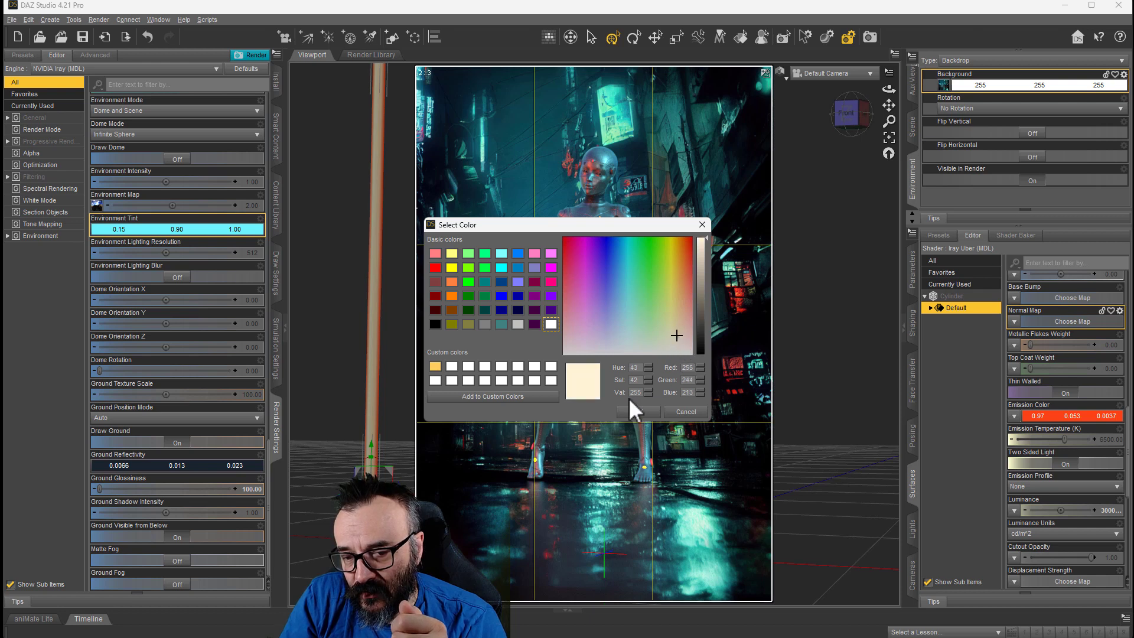
pyautogui.click(638, 412)
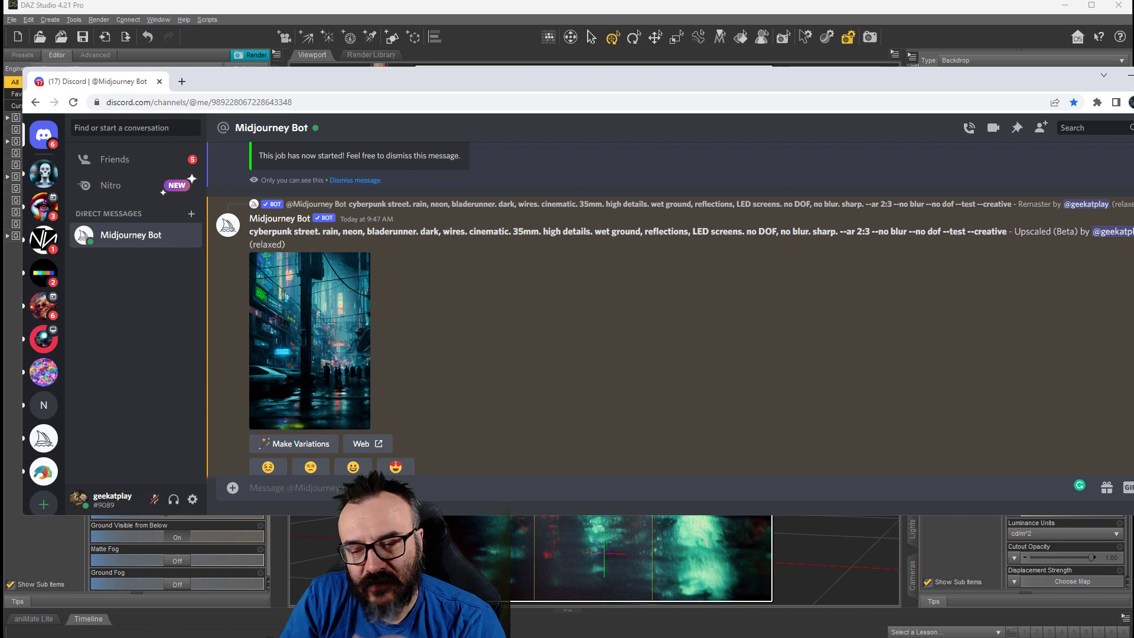
# - Switch to the Midjourney Bot conversation in Discord, review the generated cyberpunk street images and their prompts, and return to DAZ Studio
pyautogui.moveTo(1133, 515); pyautogui.dragTo(1073, 575)
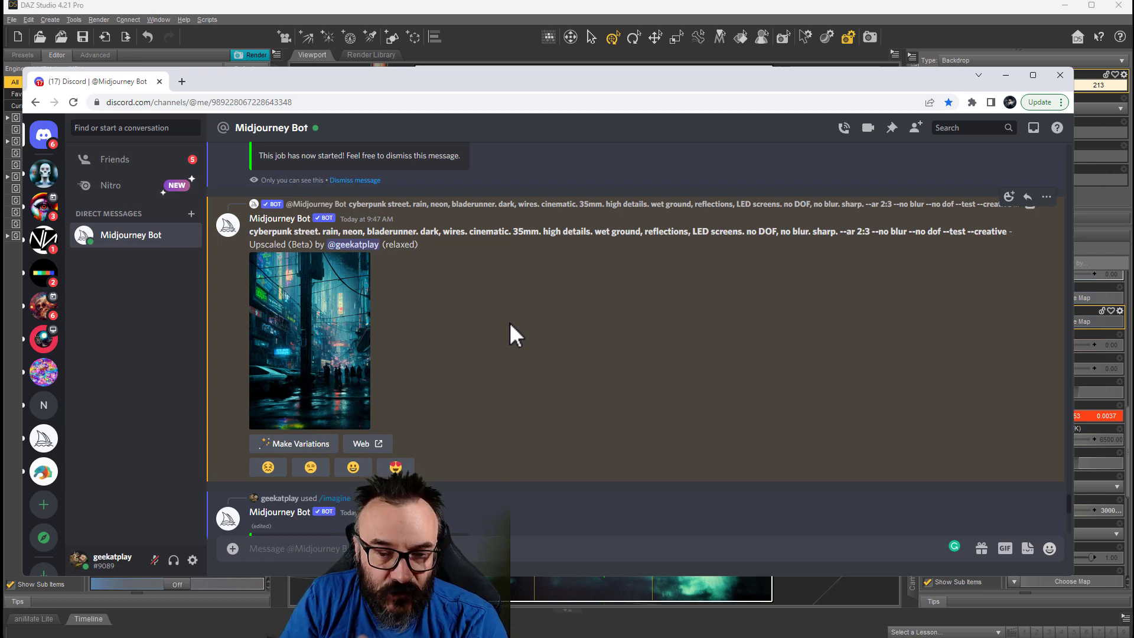
pyautogui.scroll(-10, 505, 342)
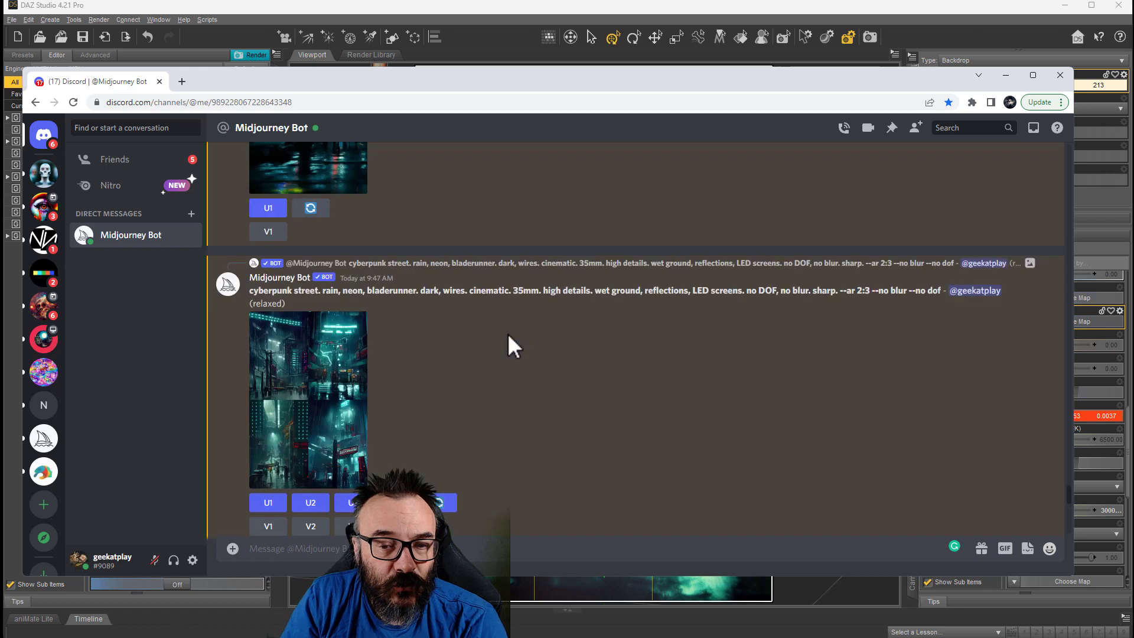
pyautogui.scroll(1, 508, 333)
pyautogui.scroll(2, 508, 333)
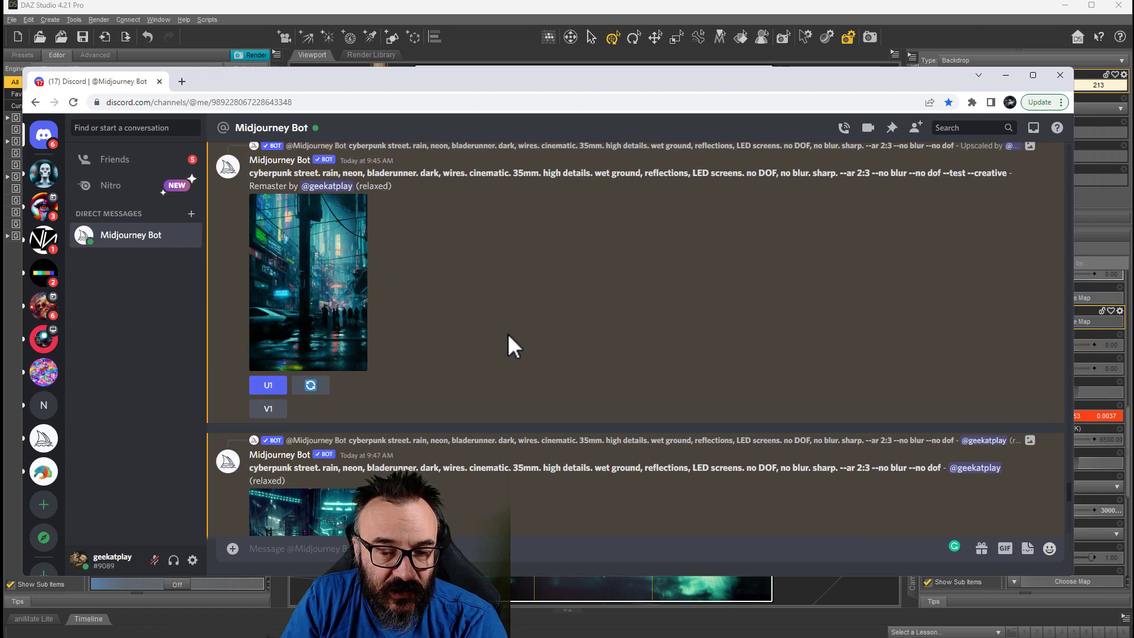
pyautogui.scroll(6, 508, 333)
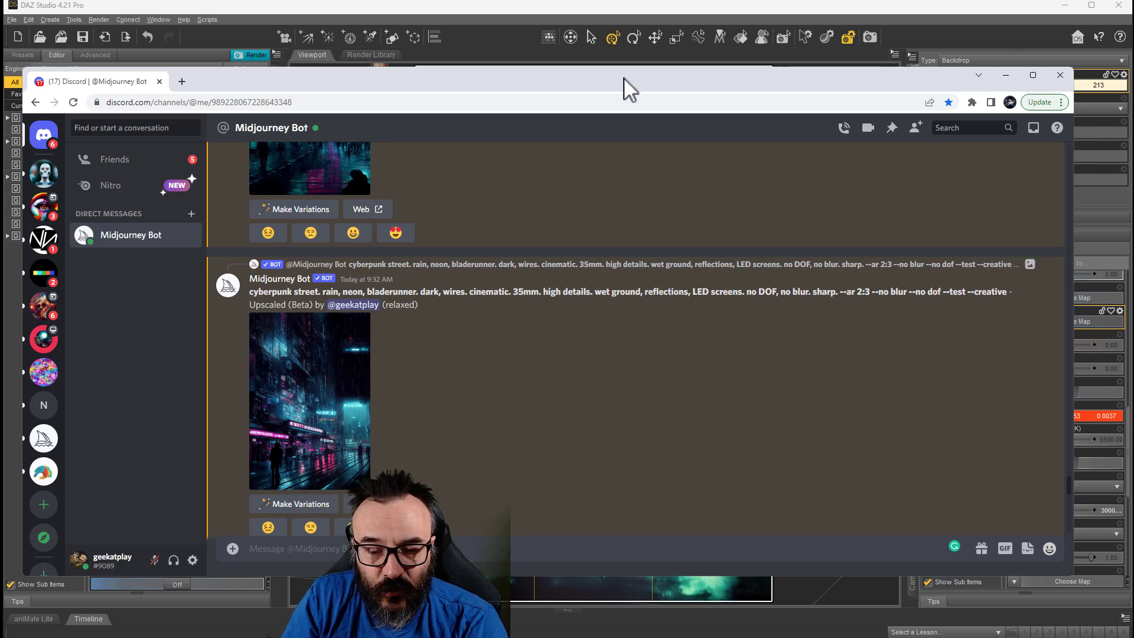
pyautogui.click(1006, 76)
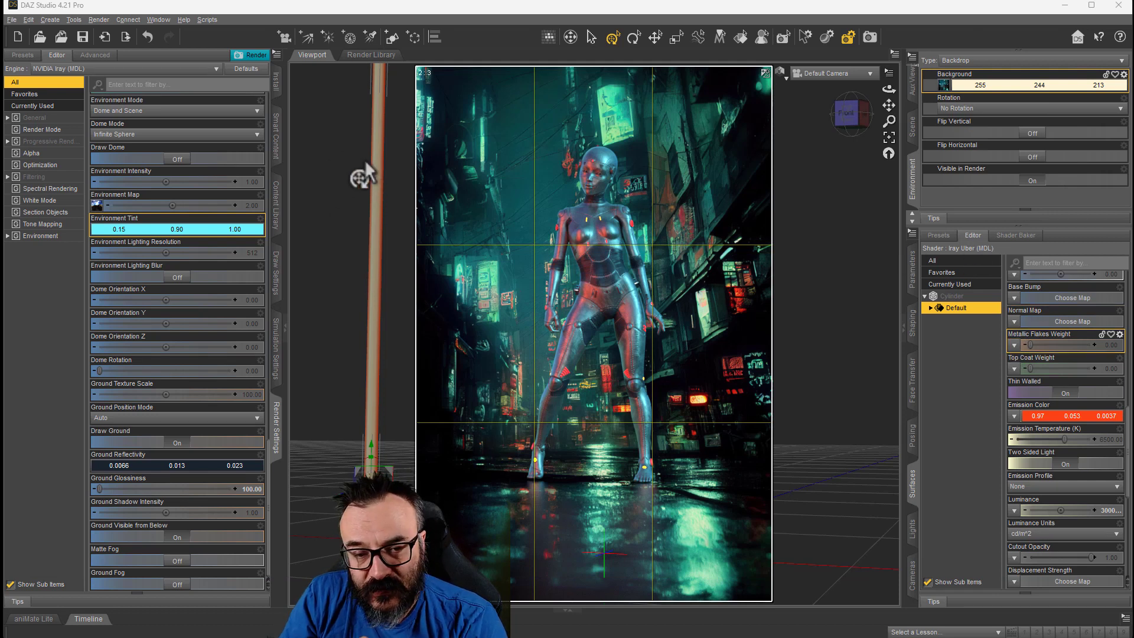
# - Render the scene with NVIDIA Iray and check the robot girl from head to feet, including the ground reflections
pyautogui.click(250, 56)
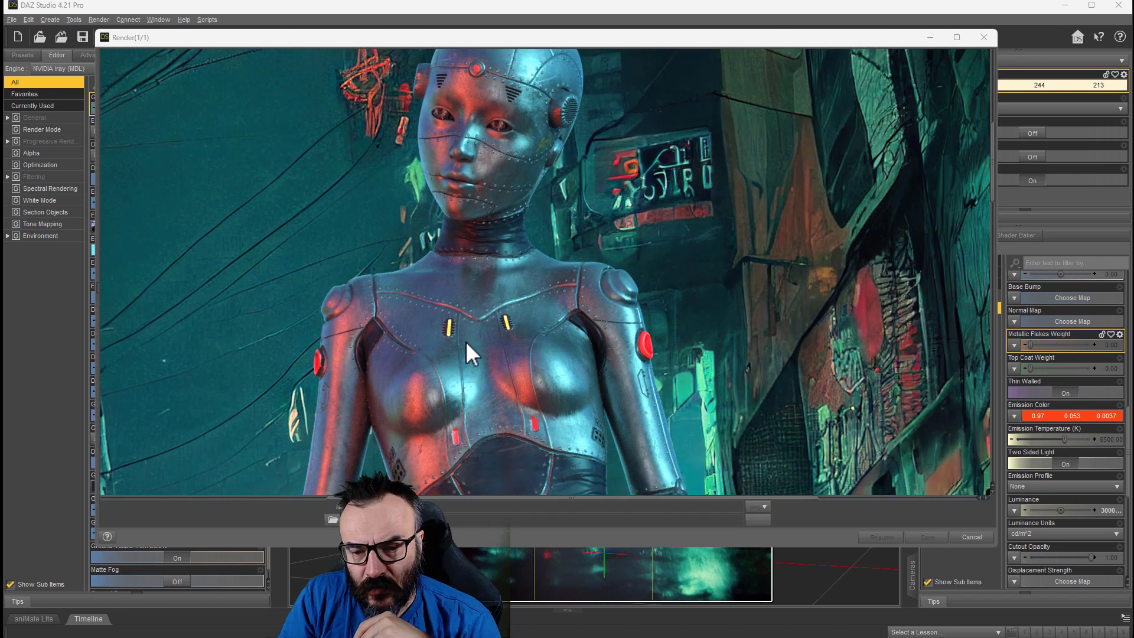
pyautogui.scroll(-3, 465, 341)
pyautogui.scroll(5, 479, 328)
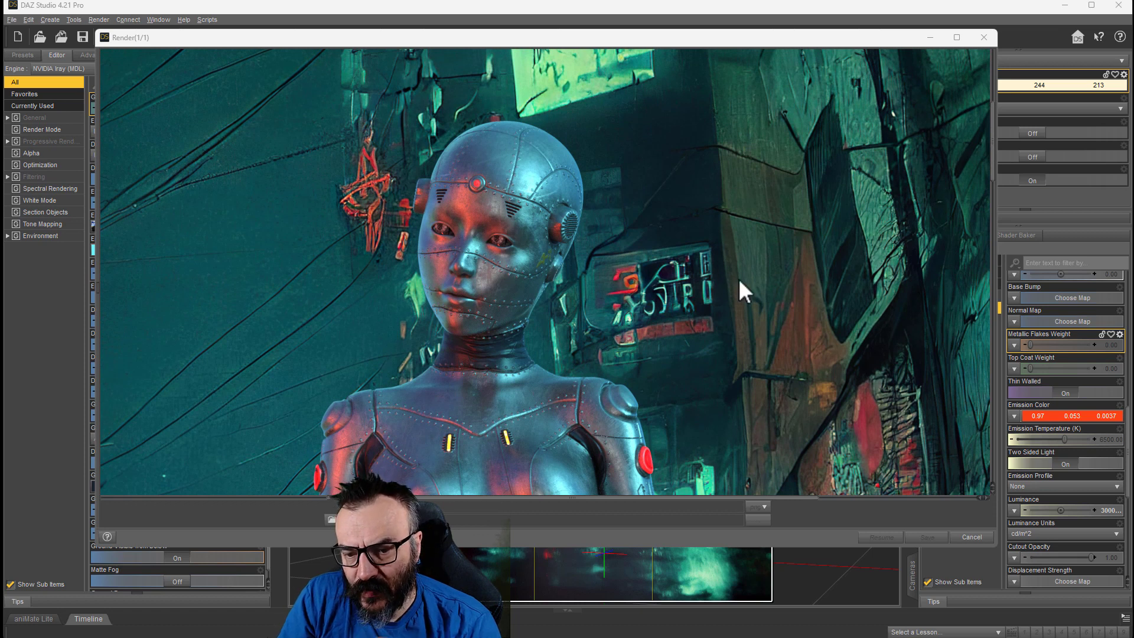
pyautogui.scroll(-5, 745, 296)
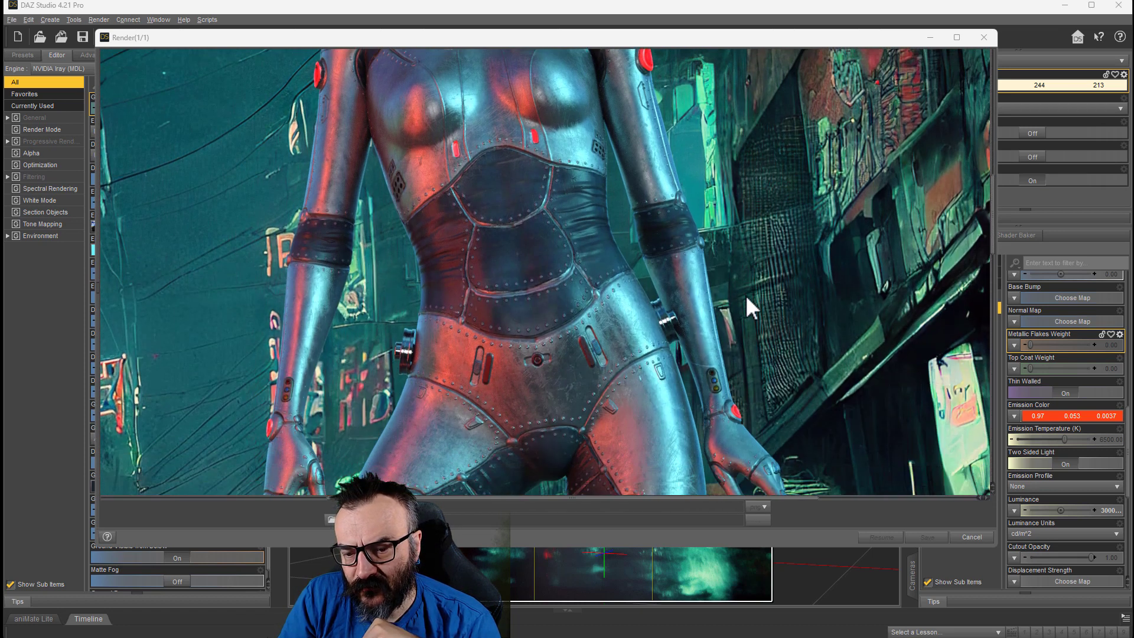
pyautogui.scroll(-5, 745, 307)
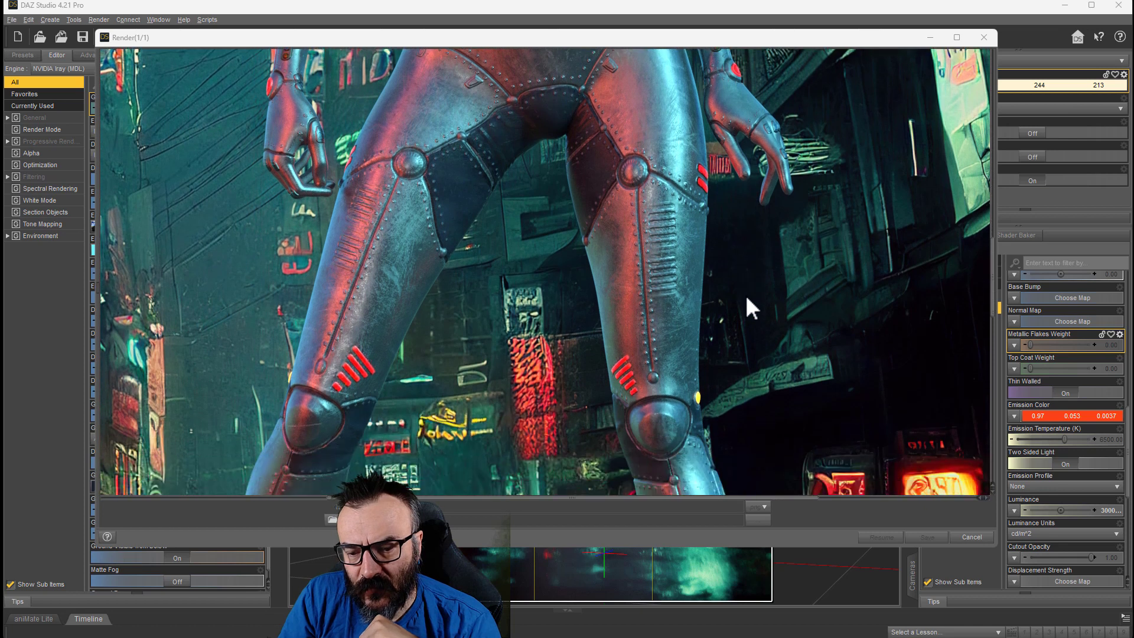
pyautogui.scroll(-2, 747, 298)
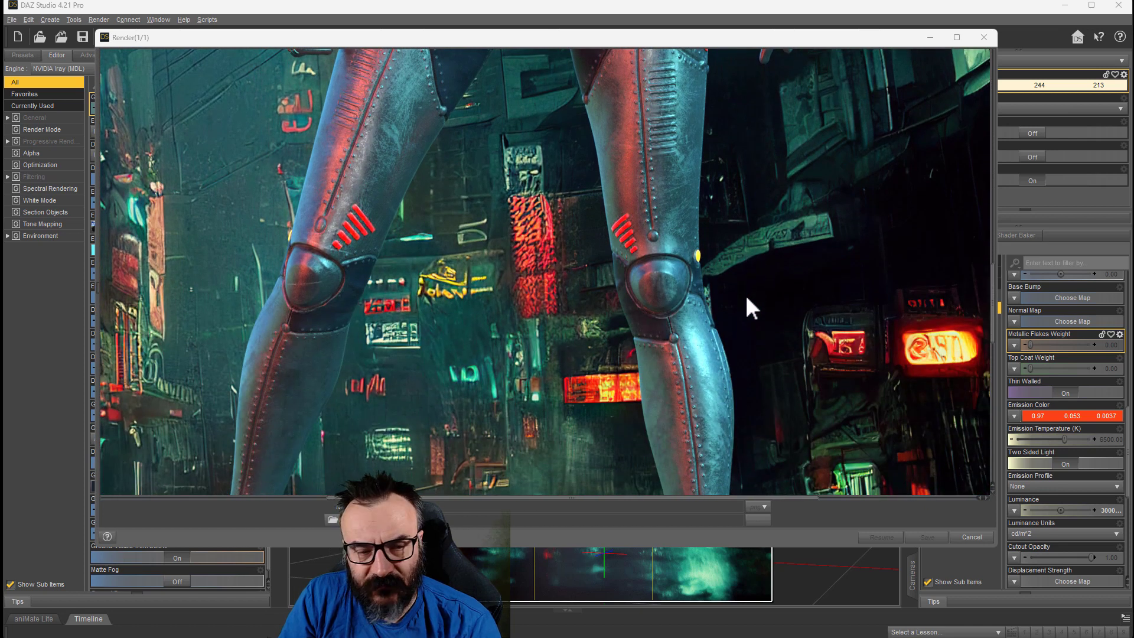
pyautogui.scroll(-4, 746, 299)
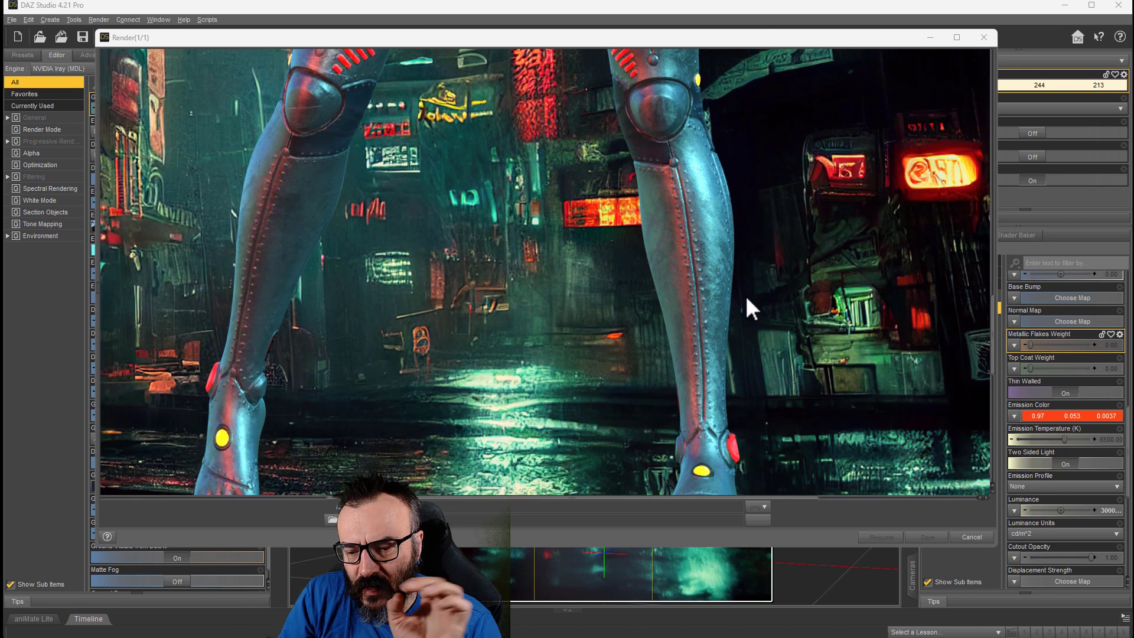
pyautogui.scroll(-3, 745, 296)
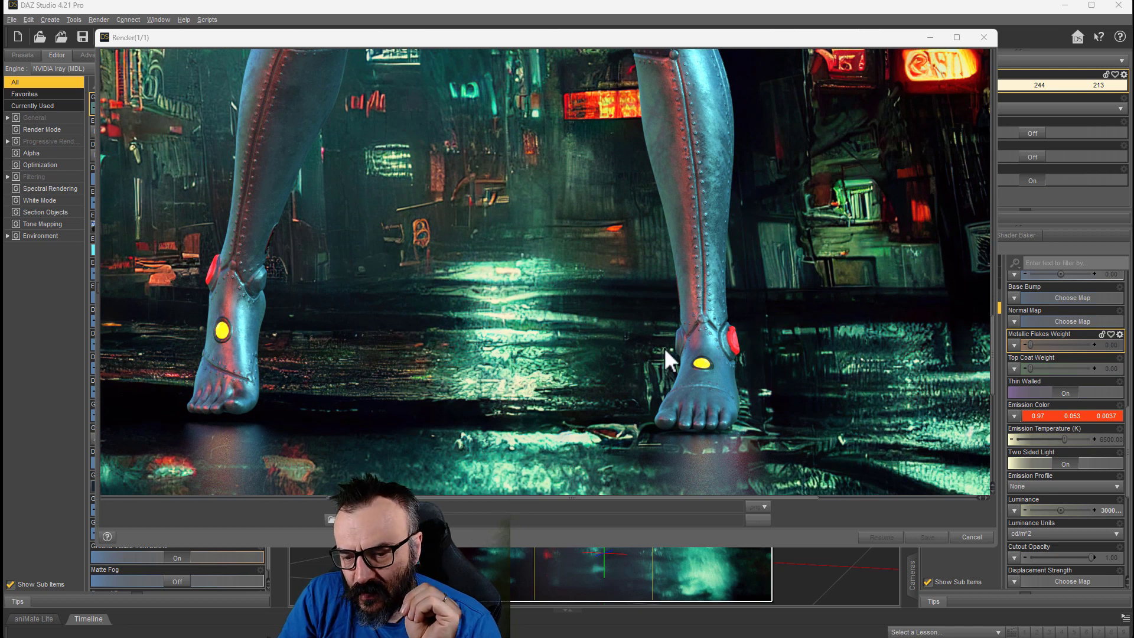
# - Examine the red and cyan lighting on the robot's body and how it blends with the backdrop while the render is processing
pyautogui.scroll(5, 876, 399)
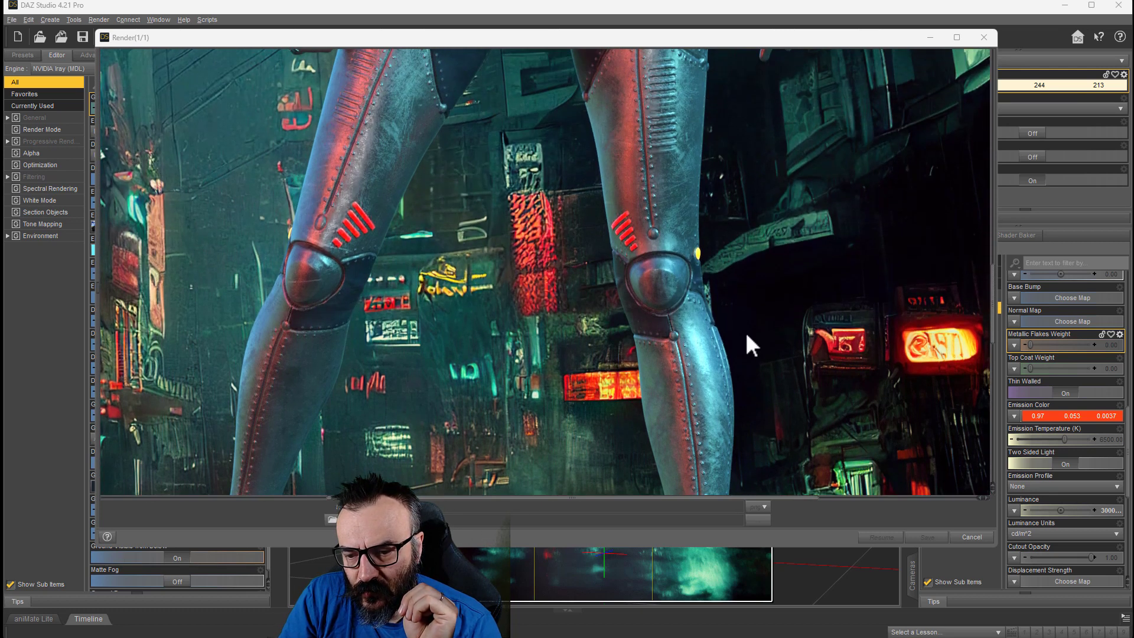
pyautogui.scroll(6, 745, 332)
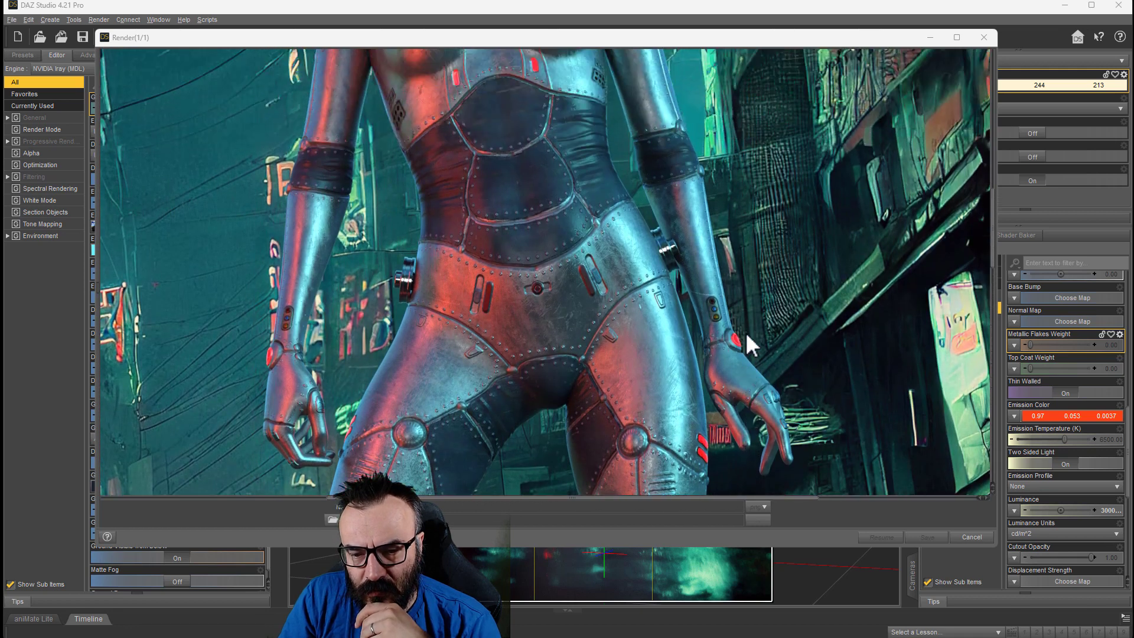
pyautogui.scroll(5, 873, 243)
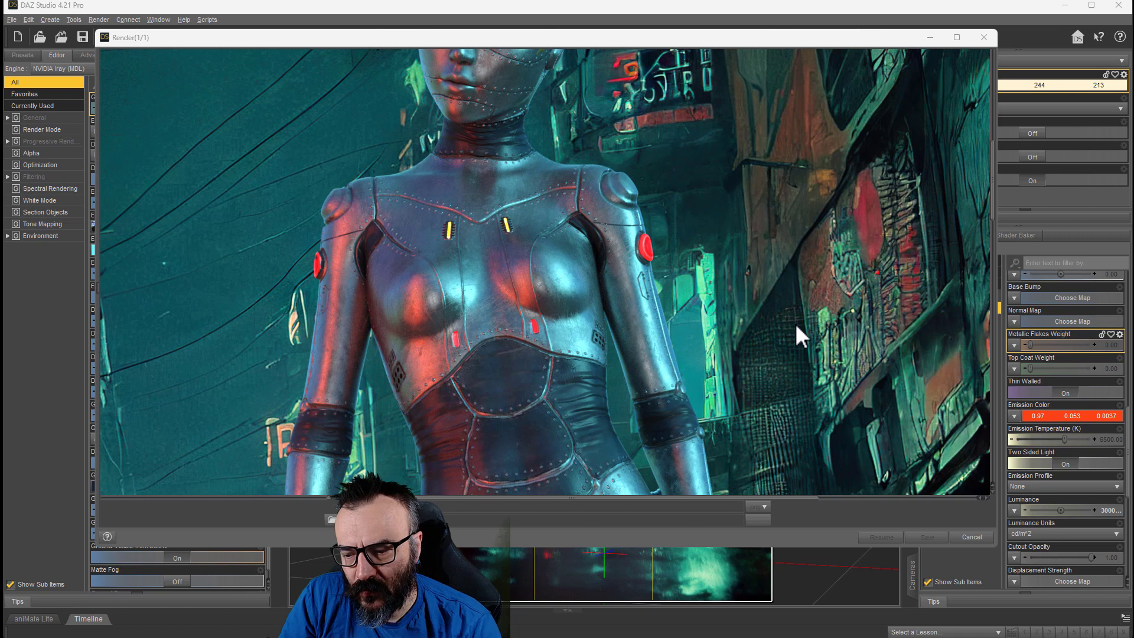
pyautogui.scroll(8, 774, 321)
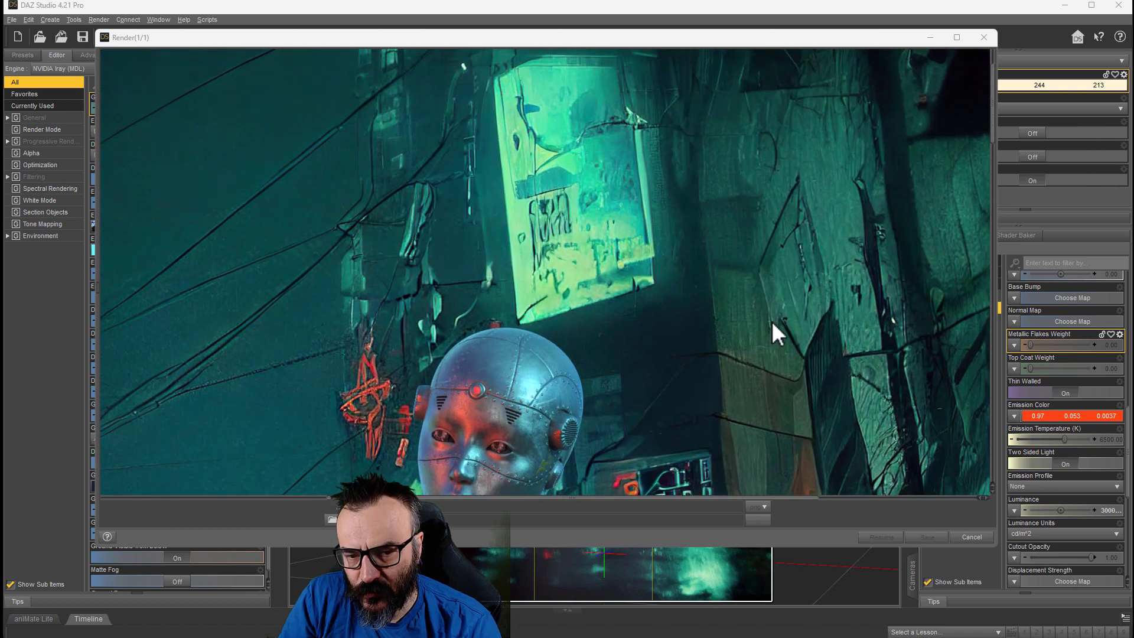
pyautogui.scroll(-3, 769, 321)
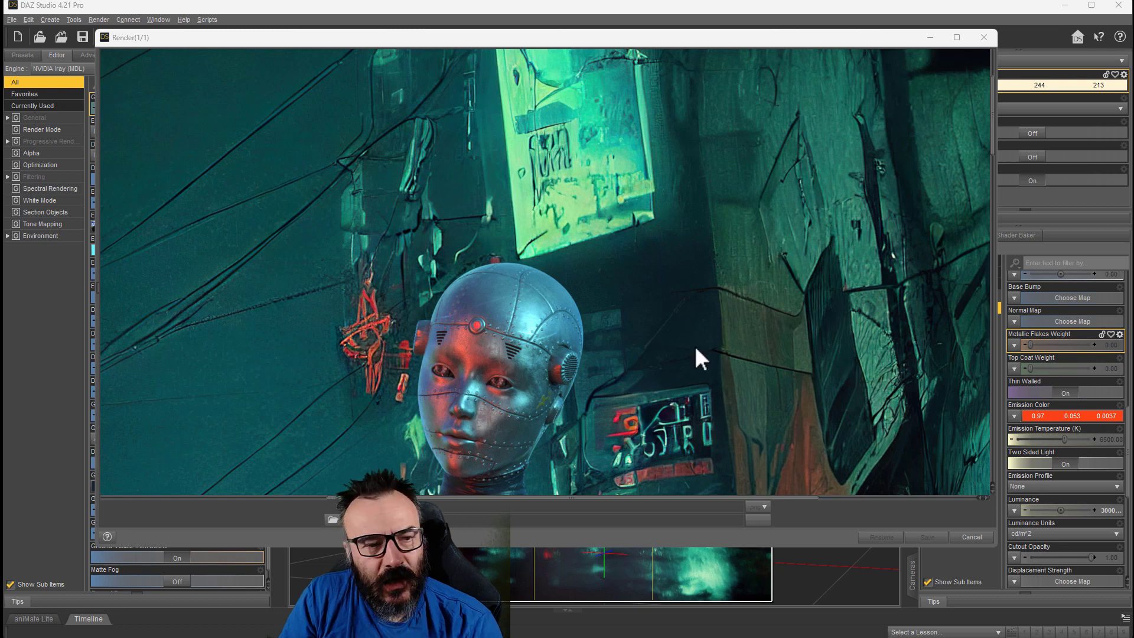
pyautogui.scroll(-10, 633, 324)
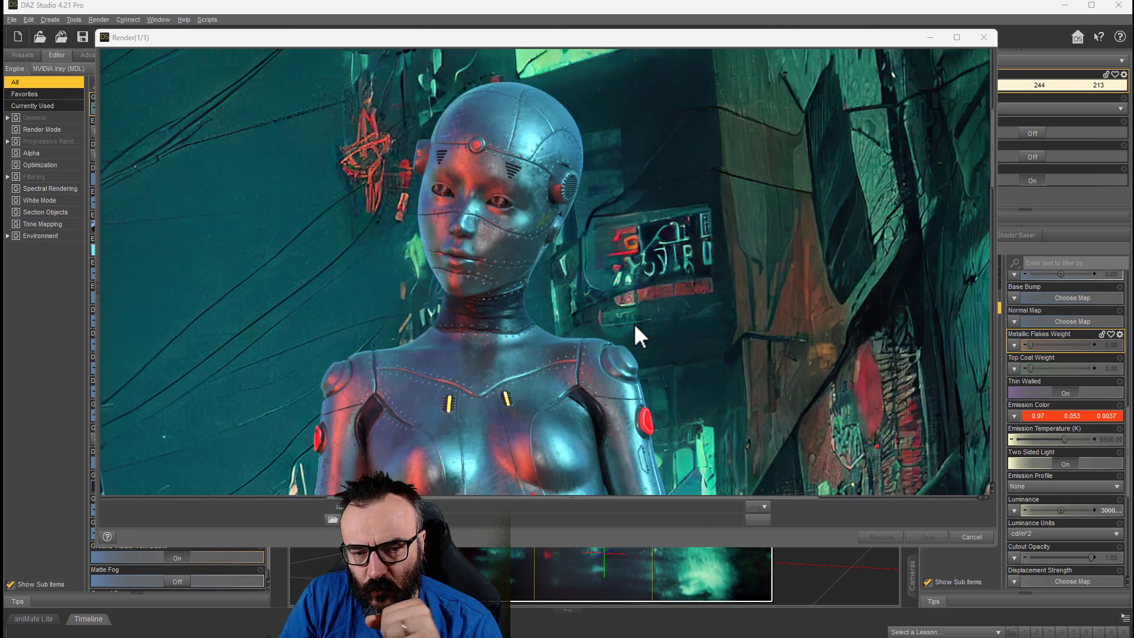
pyautogui.scroll(-10, 636, 322)
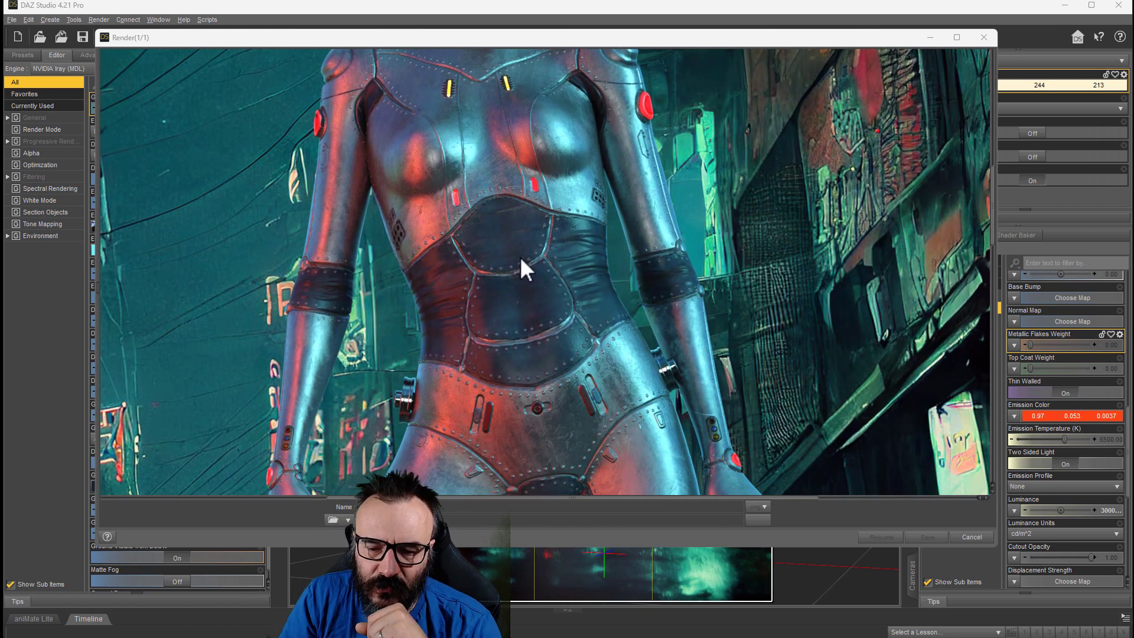
pyautogui.scroll(-8, 766, 272)
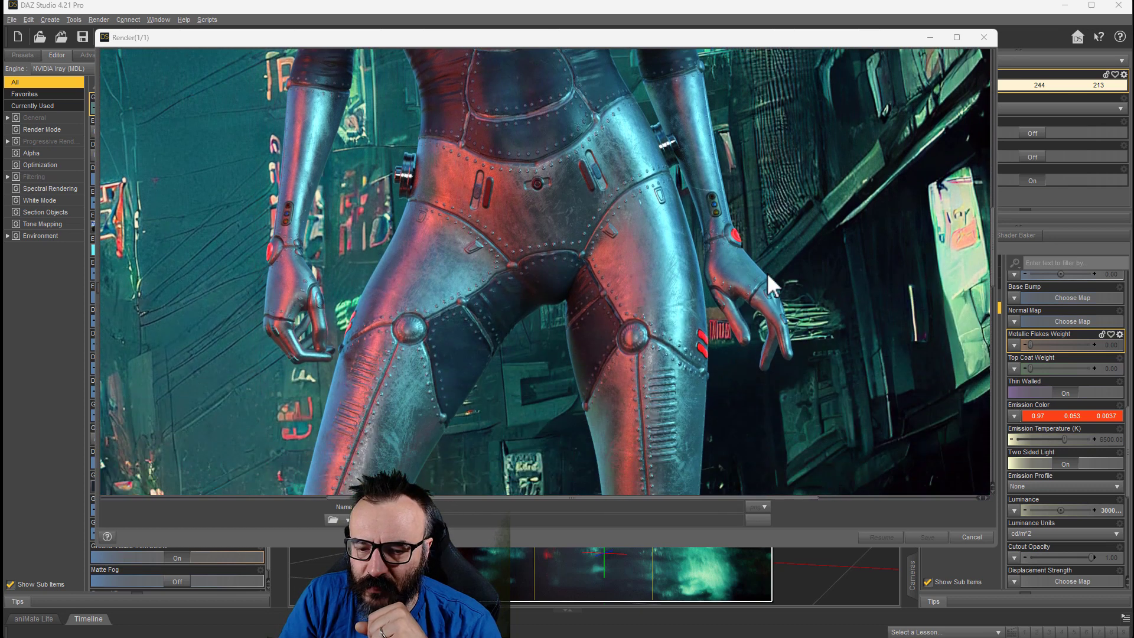
pyautogui.scroll(-6, 842, 278)
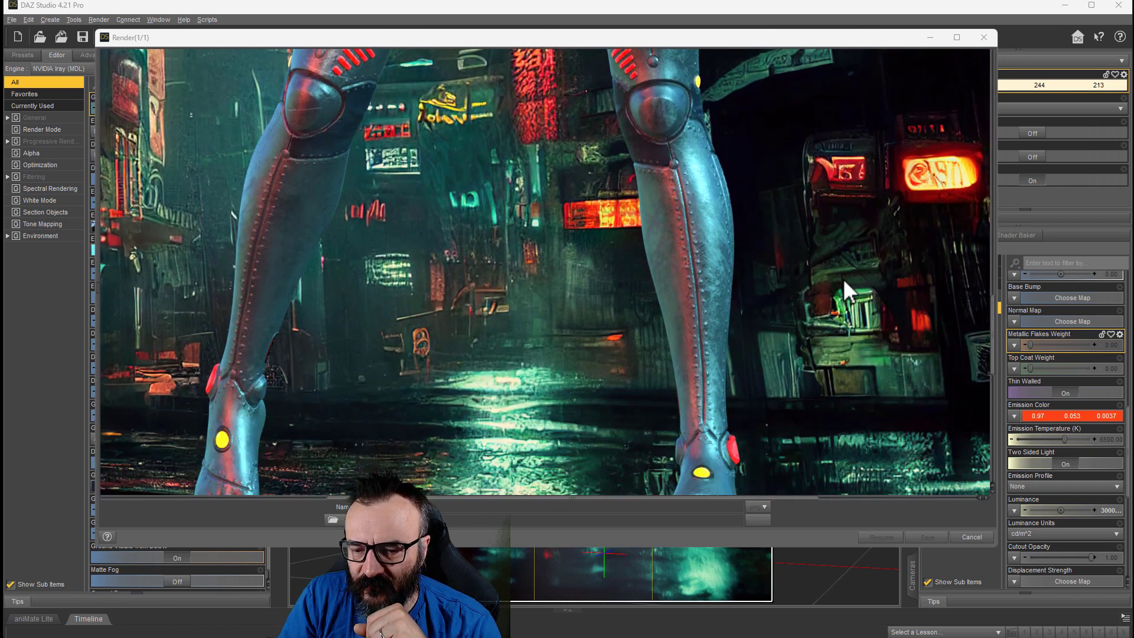
pyautogui.scroll(5, 842, 278)
pyautogui.scroll(5, 842, 278)
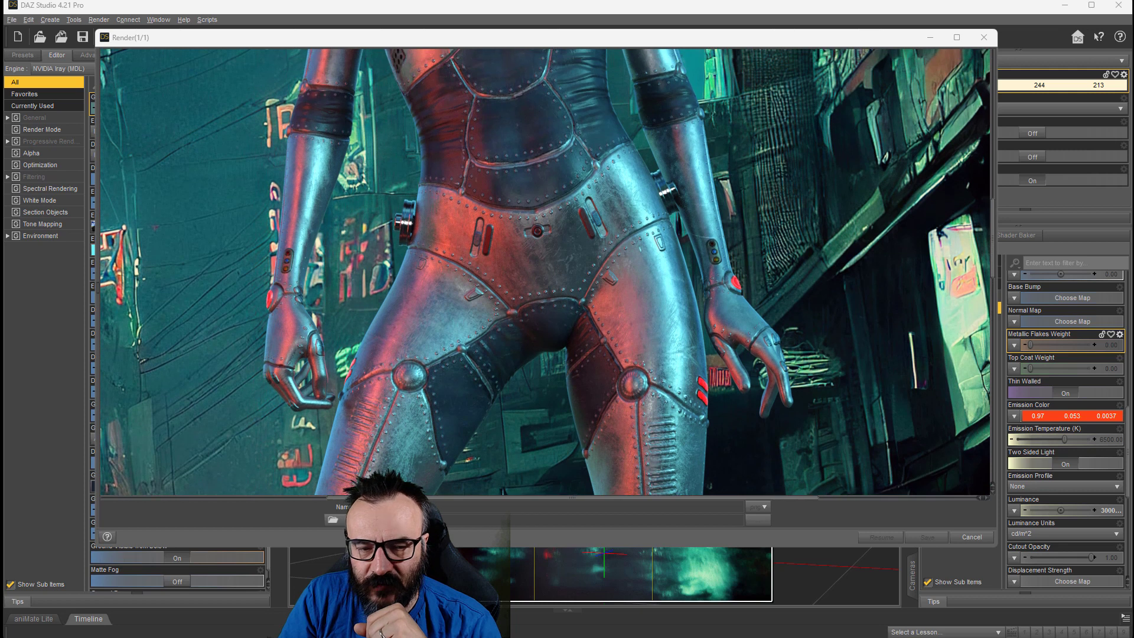
# - Check the finished render's head and torso and save the image as cyberpunk-model in PNG format
pyautogui.scroll(5, 832, 450)
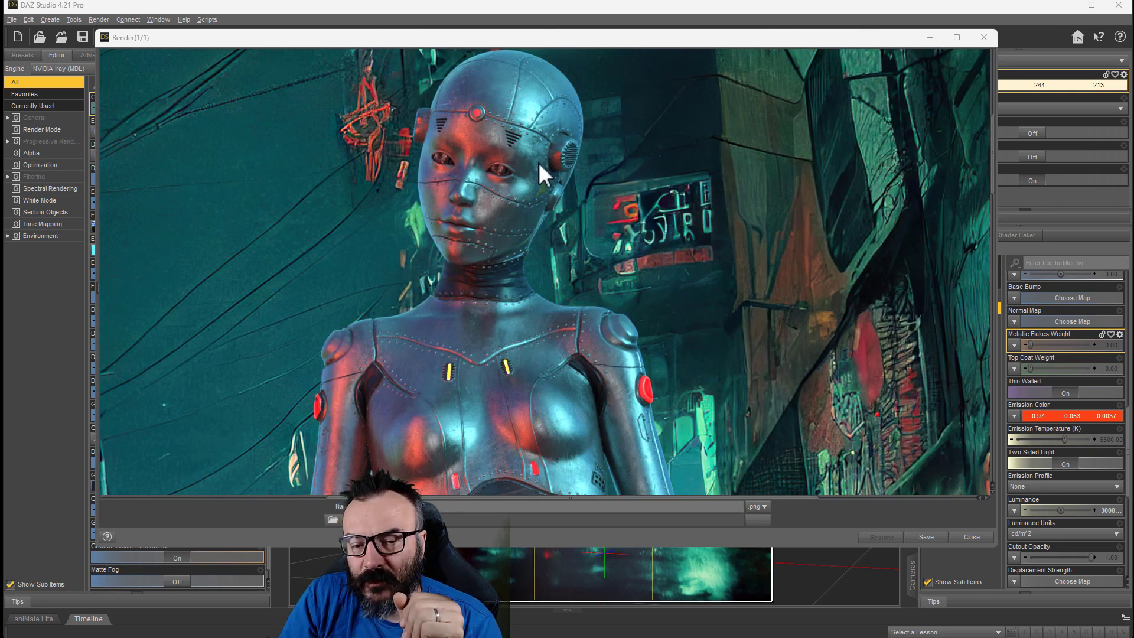
pyautogui.scroll(-3, 702, 275)
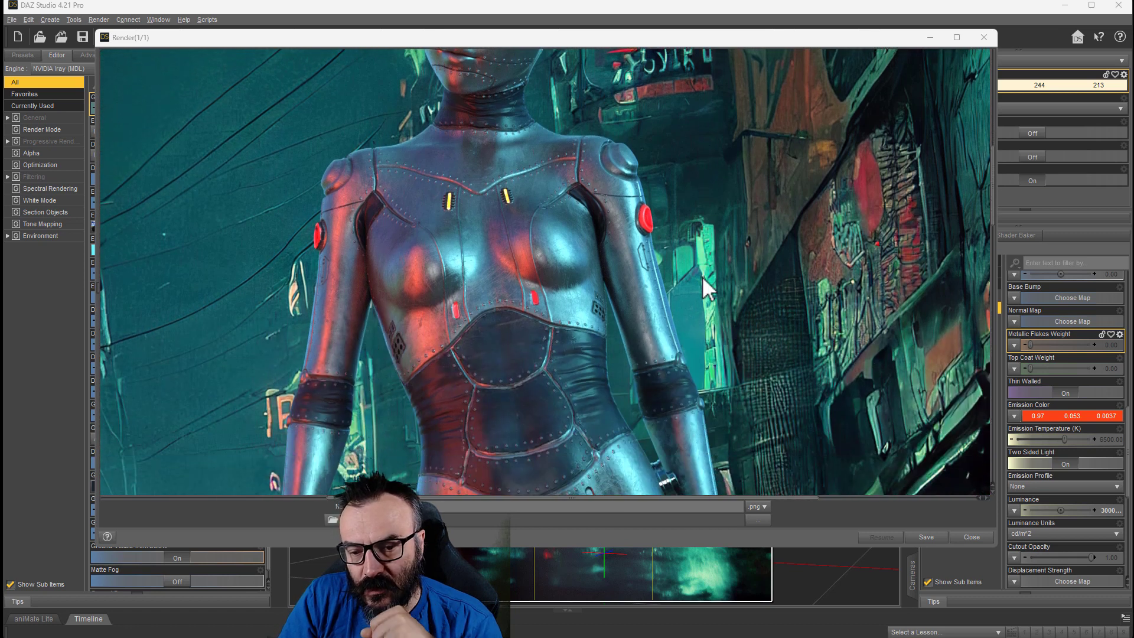
pyautogui.scroll(-3, 702, 275)
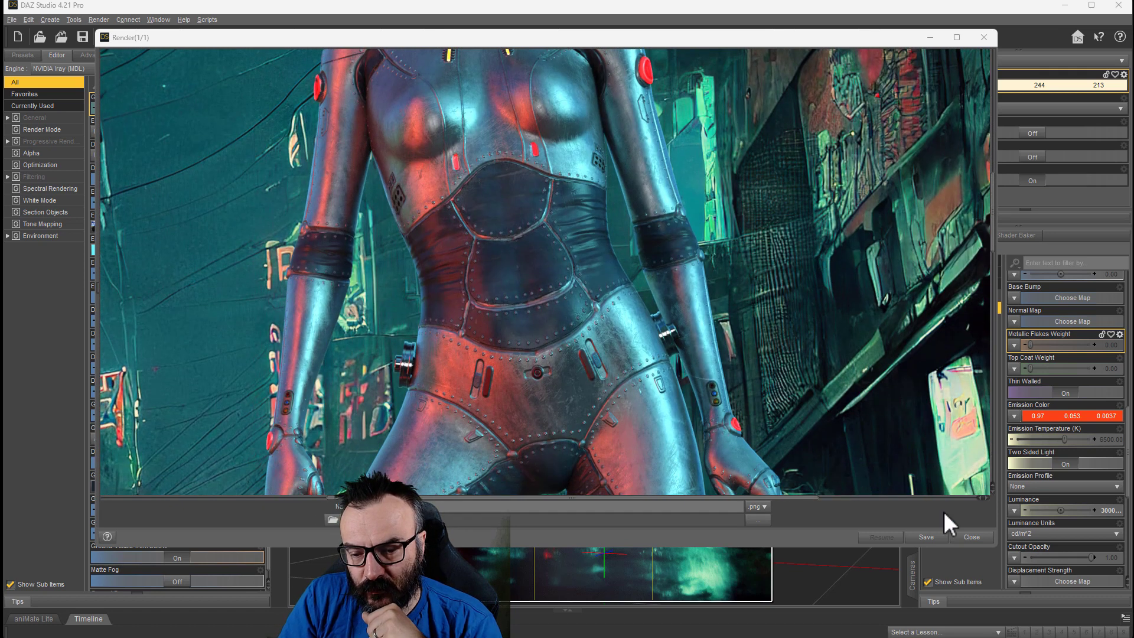
pyautogui.click(928, 536)
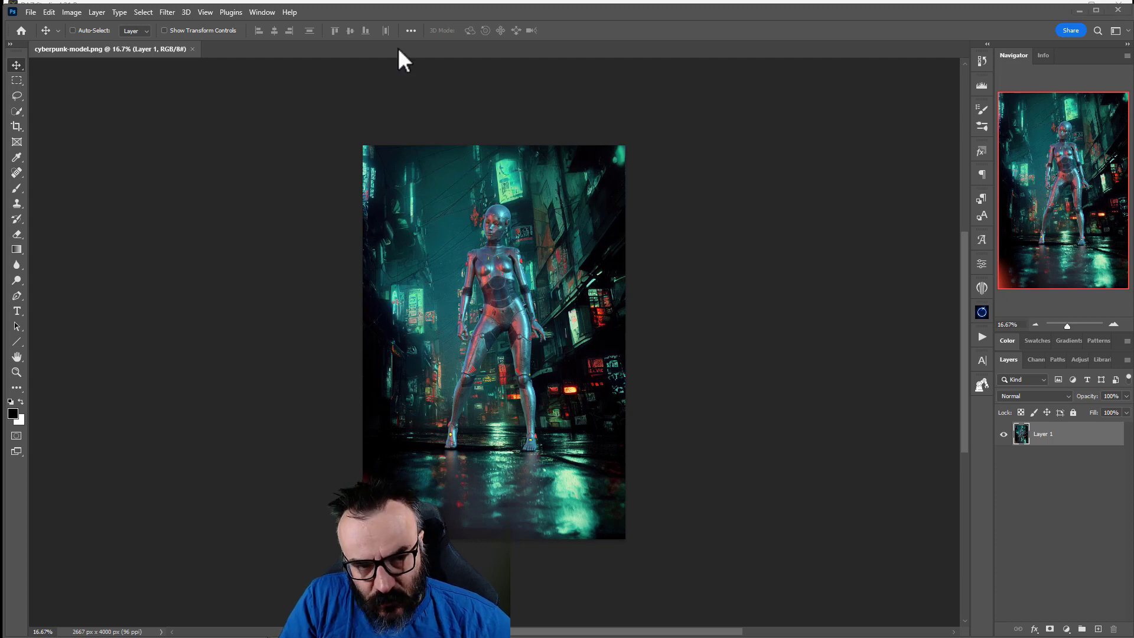
# - In Photoshop, with cyberpunk-model.png open, add a new layer above Layer 1 and name it dust
pyautogui.click(1098, 629)
pyautogui.doubleClick(1051, 433)
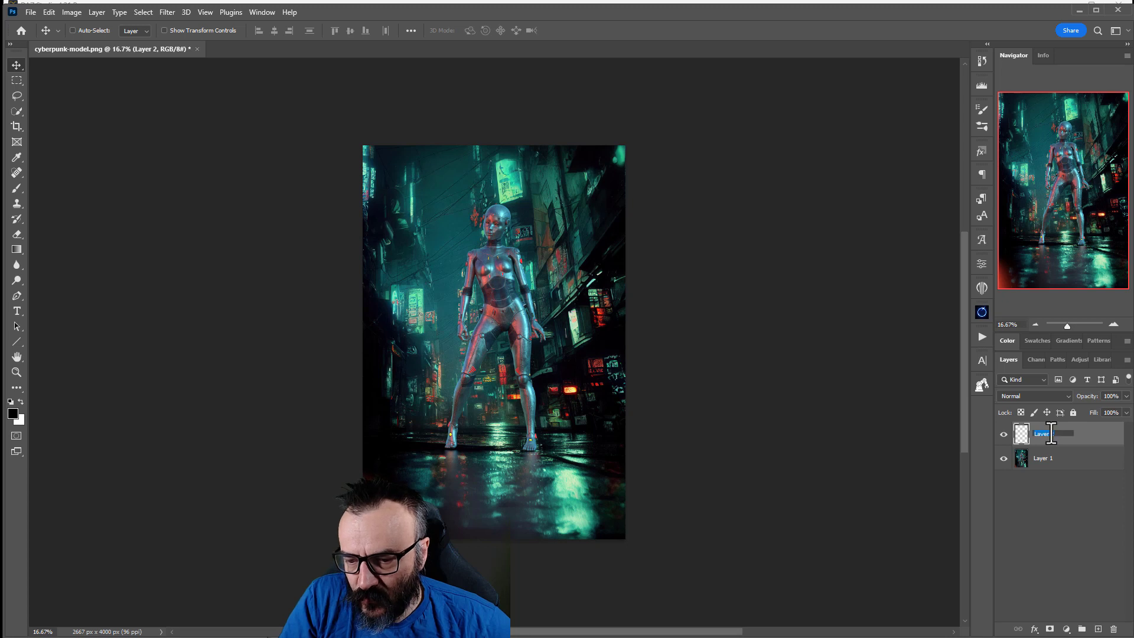
pyautogui.write('dul')
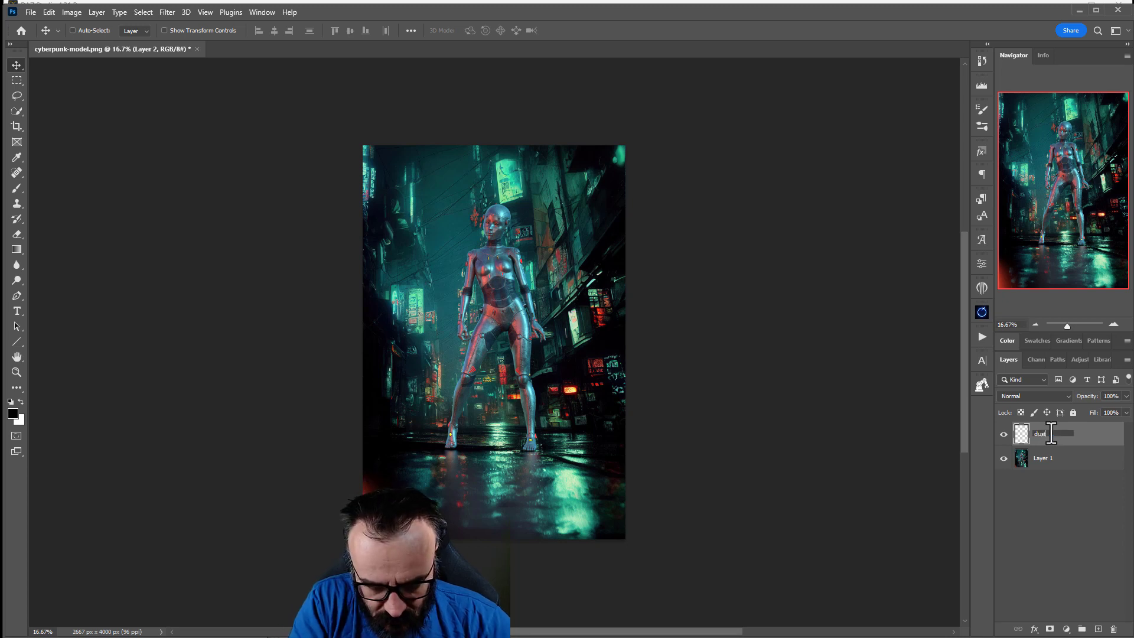
pyautogui.press('Return')
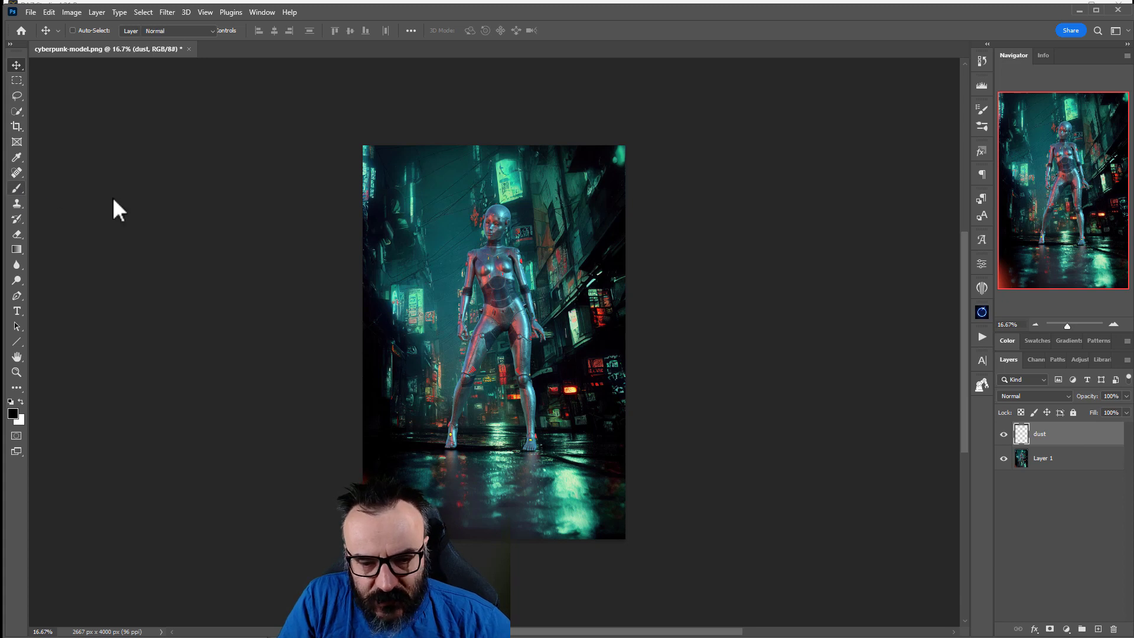
# - Choose the Brush tool with the 1964 px fog brush from the rons__fog brush group
pyautogui.hotkey('shift', 'b')
pyautogui.rightClick(13, 186)
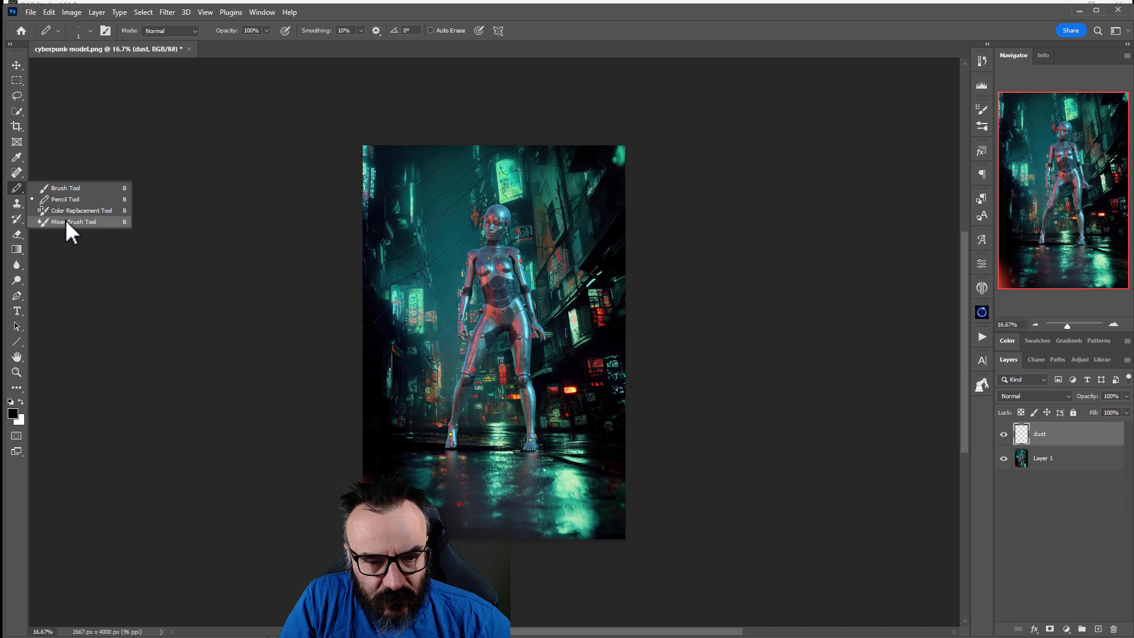
pyautogui.click(59, 187)
pyautogui.rightClick(469, 284)
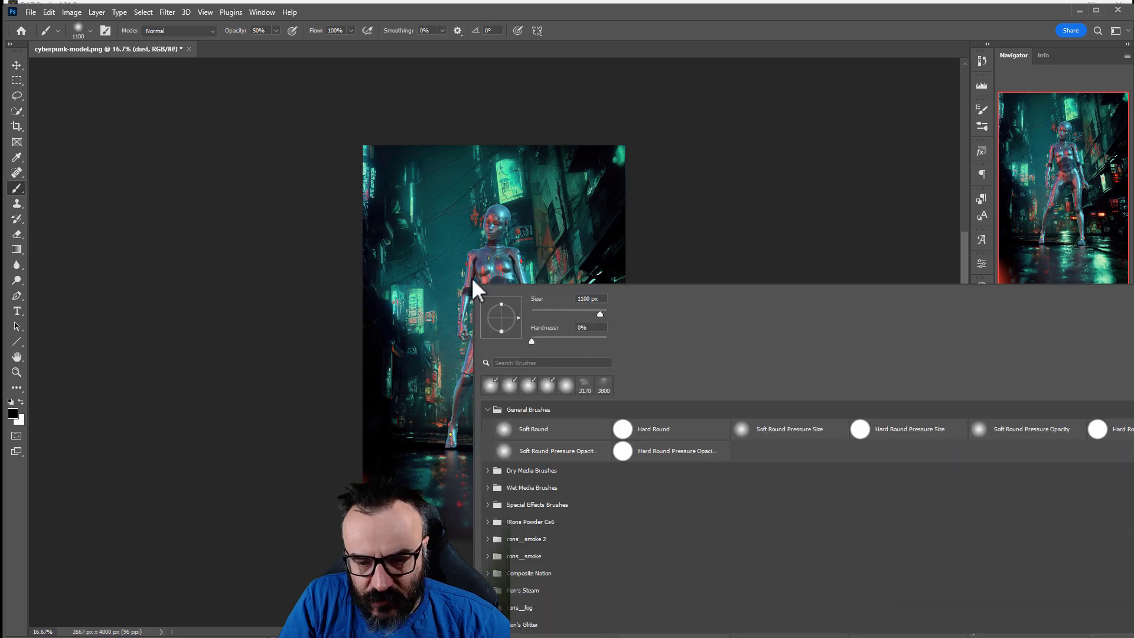
pyautogui.rightClick(360, 145)
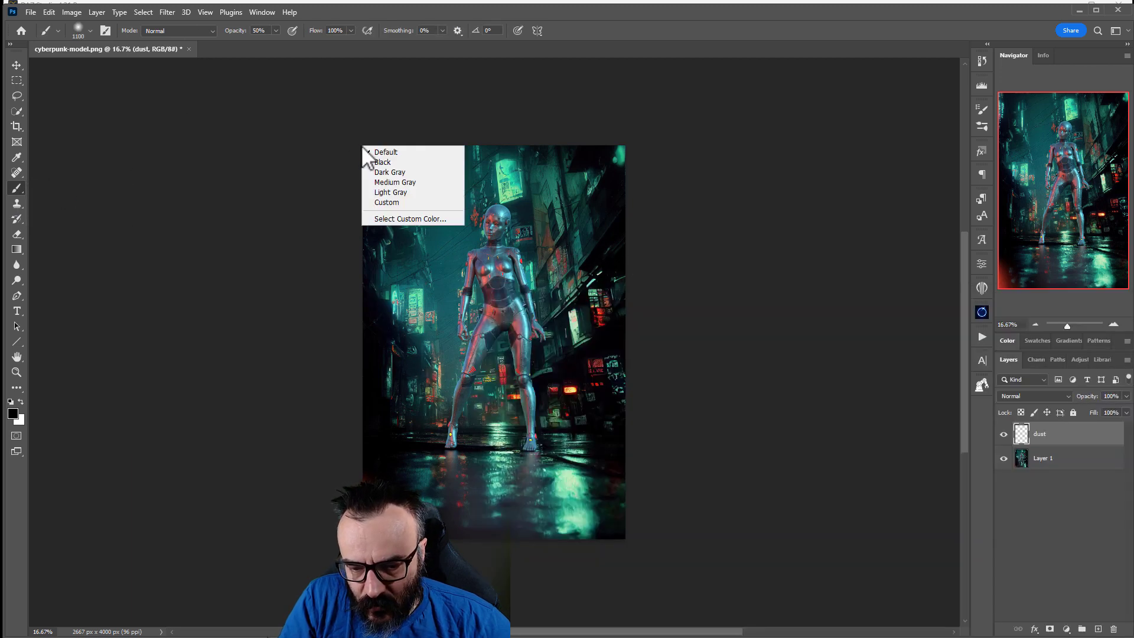
pyautogui.rightClick(500, 159)
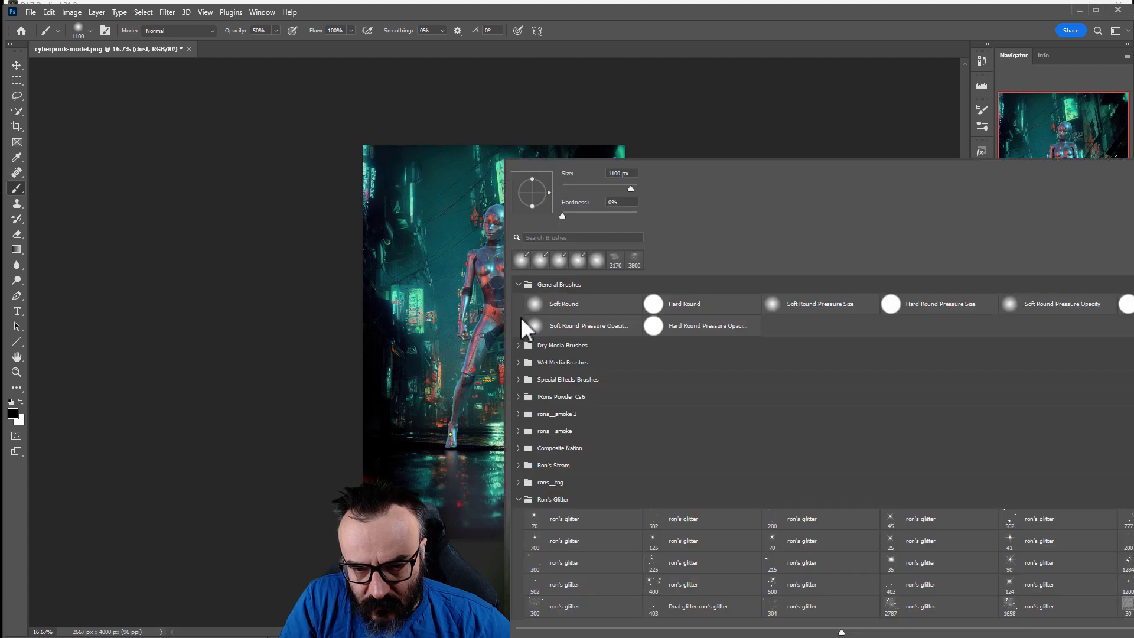
pyautogui.click(517, 500)
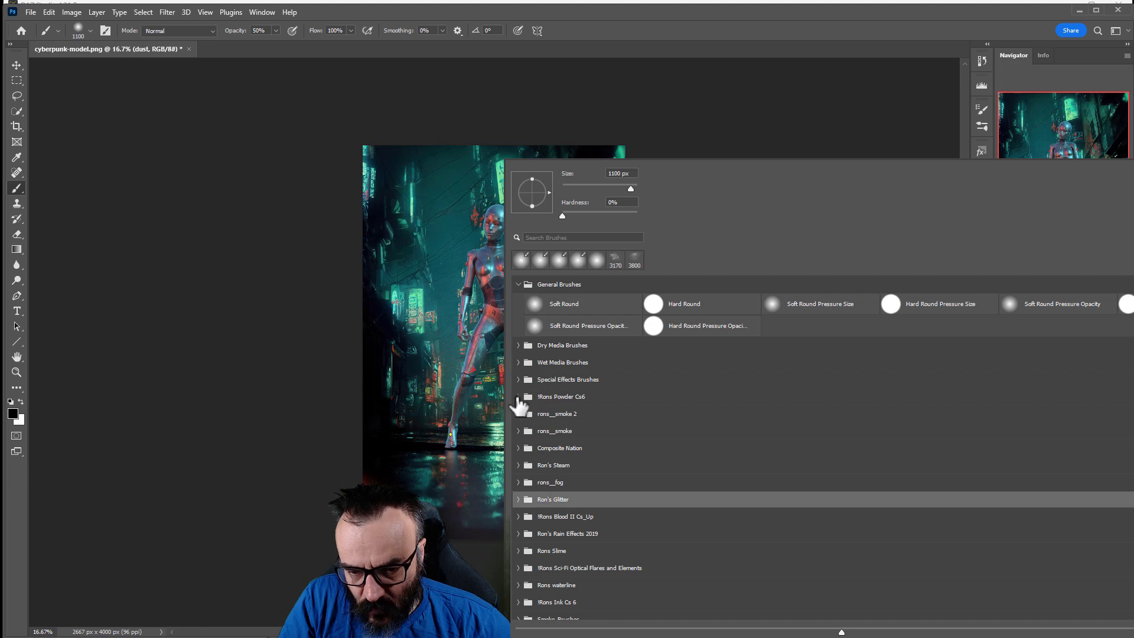
pyautogui.click(518, 482)
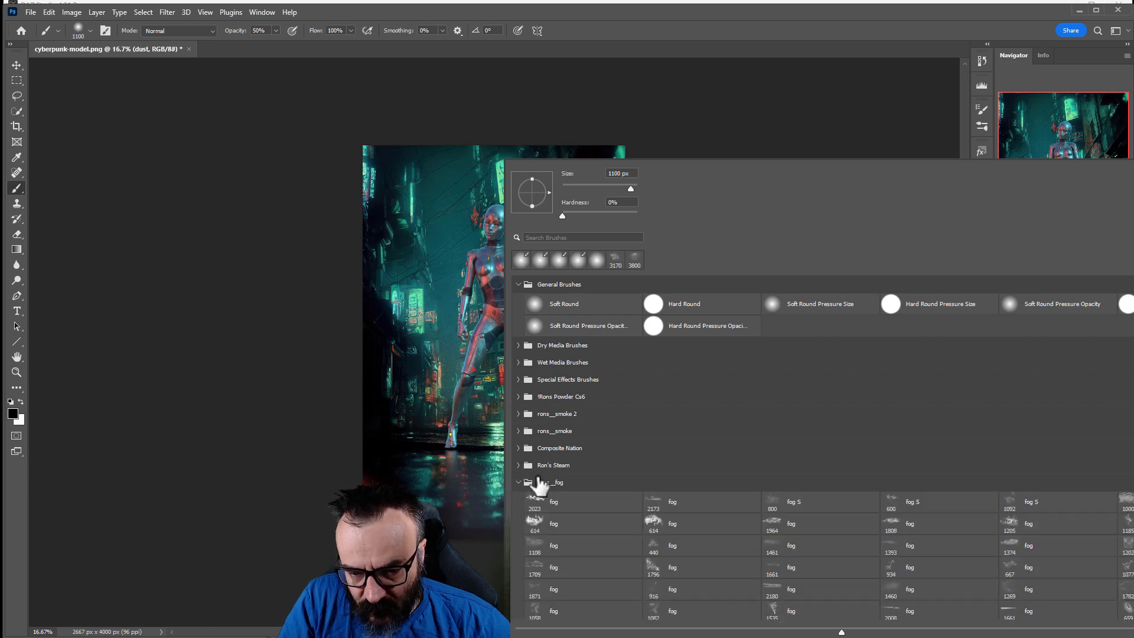
pyautogui.click(815, 523)
pyautogui.click(220, 353)
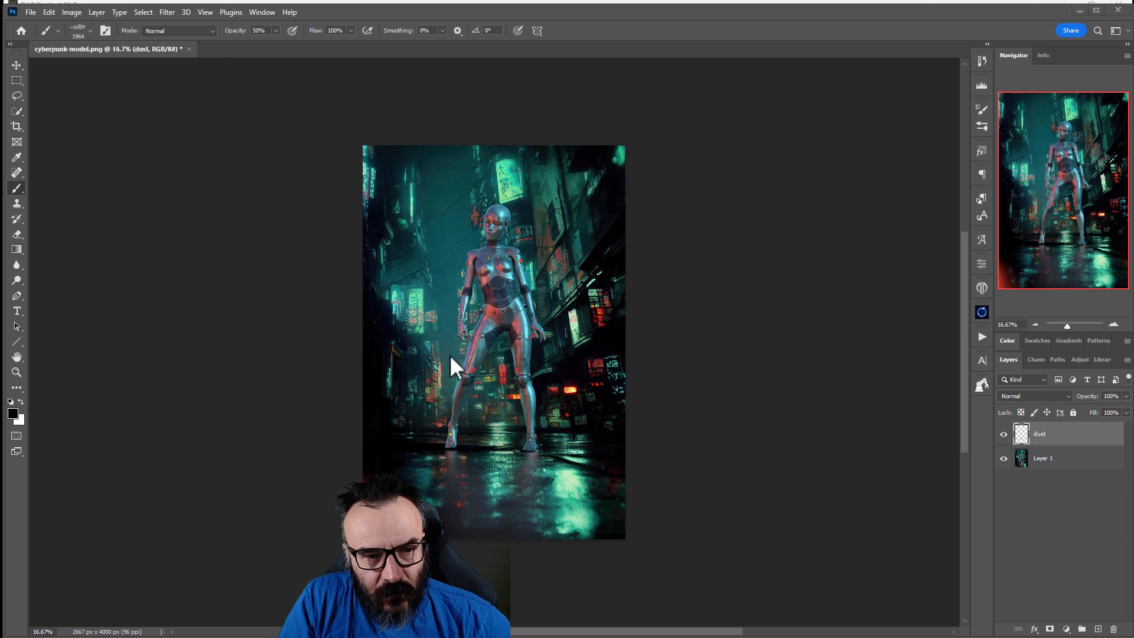
# - Brush fog around the robot on the dust layer in teal sampled from the backdrop, and set the layer opacity to 50%
pyautogui.keyDown('alt'); pyautogui.click(415, 300); pyautogui.keyUp('alt')
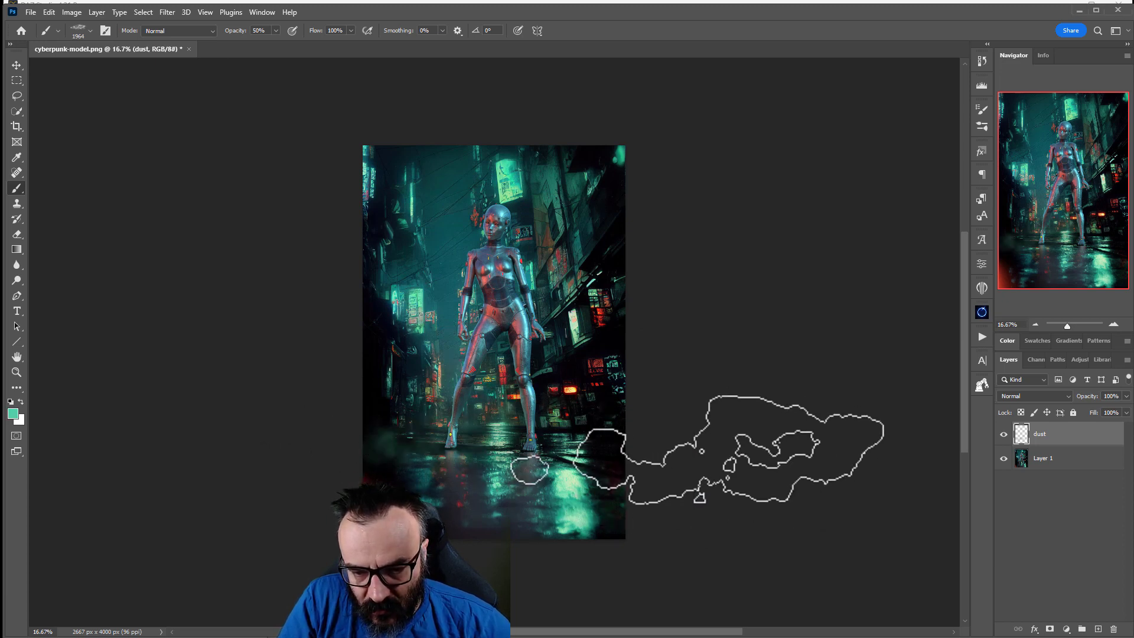
pyautogui.click(437, 414)
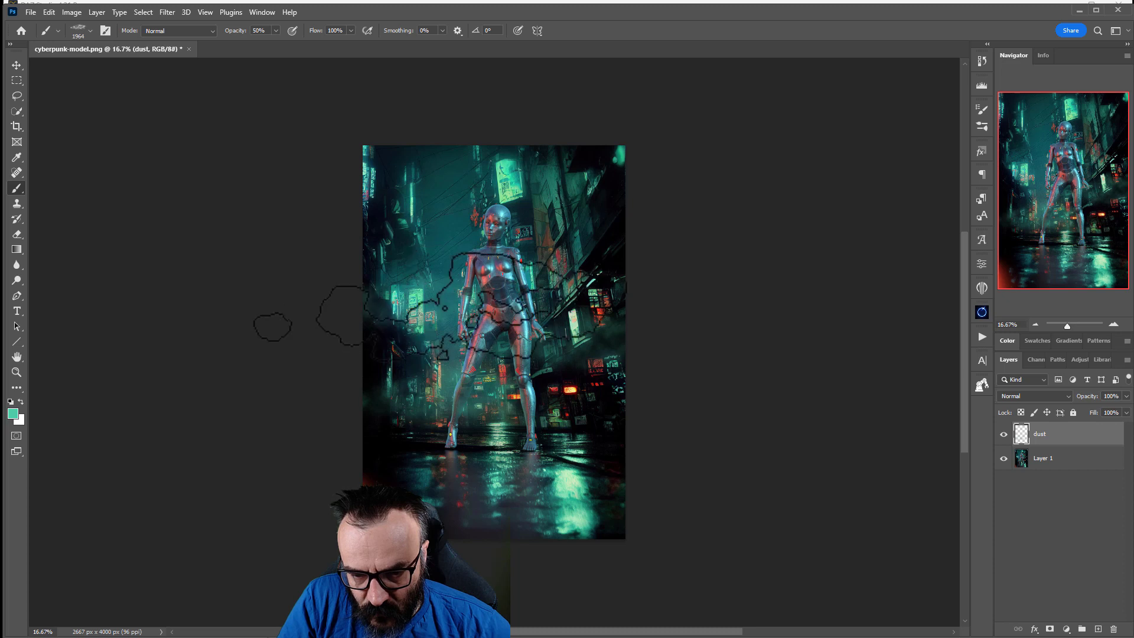
pyautogui.click(1125, 396)
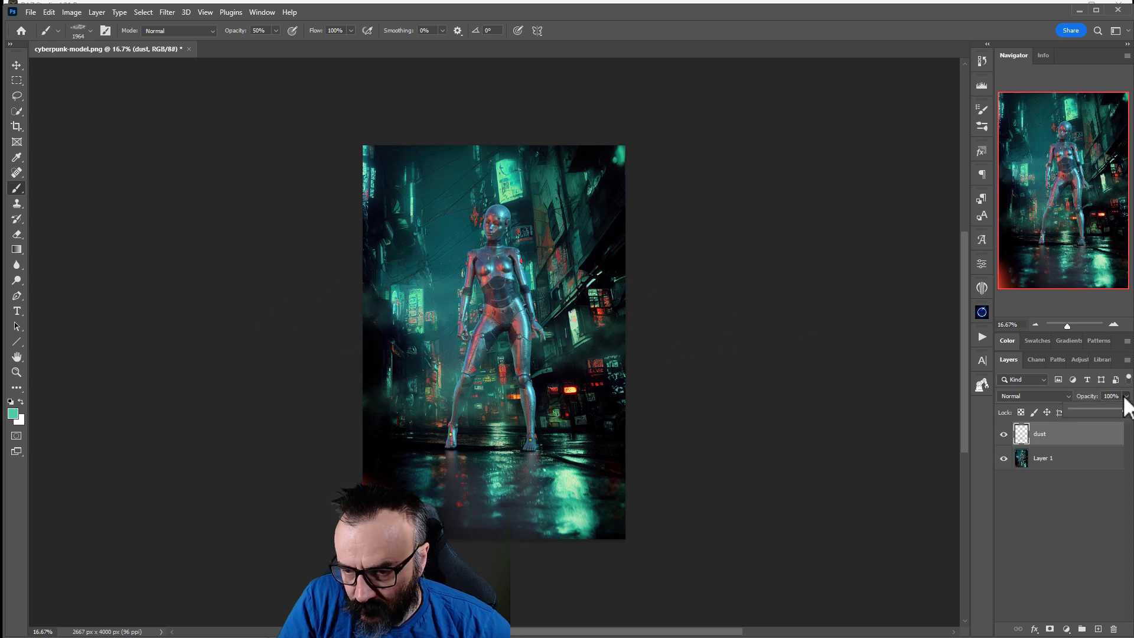
pyautogui.moveTo(1125, 407); pyautogui.dragTo(1099, 407)
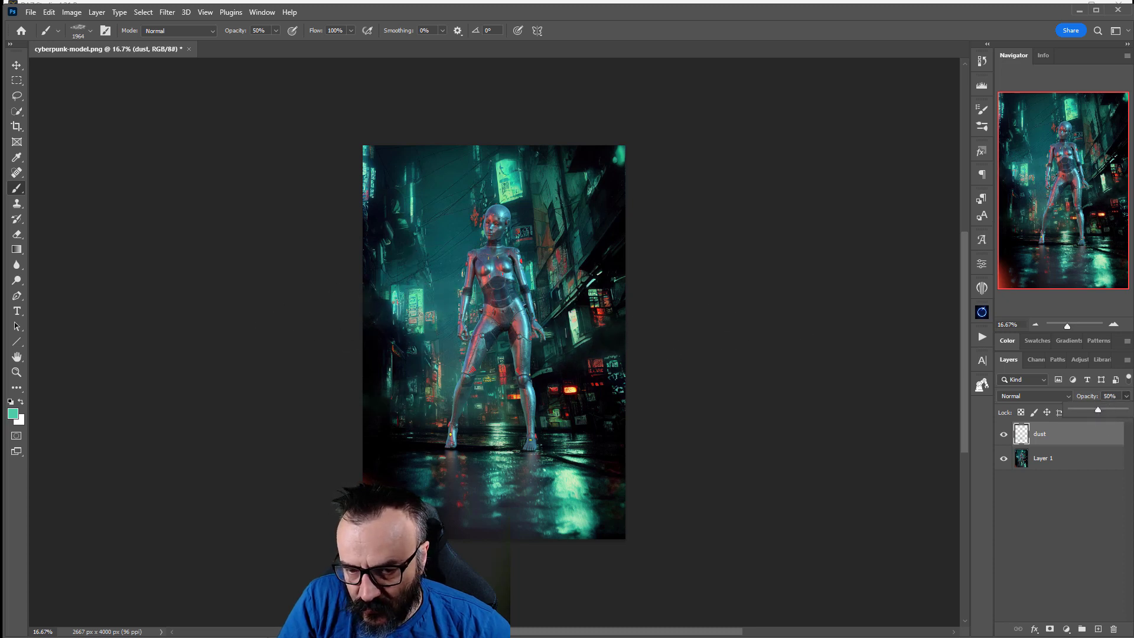
# - Add a new layer above the dust layer and name it grain
pyautogui.click(1098, 630)
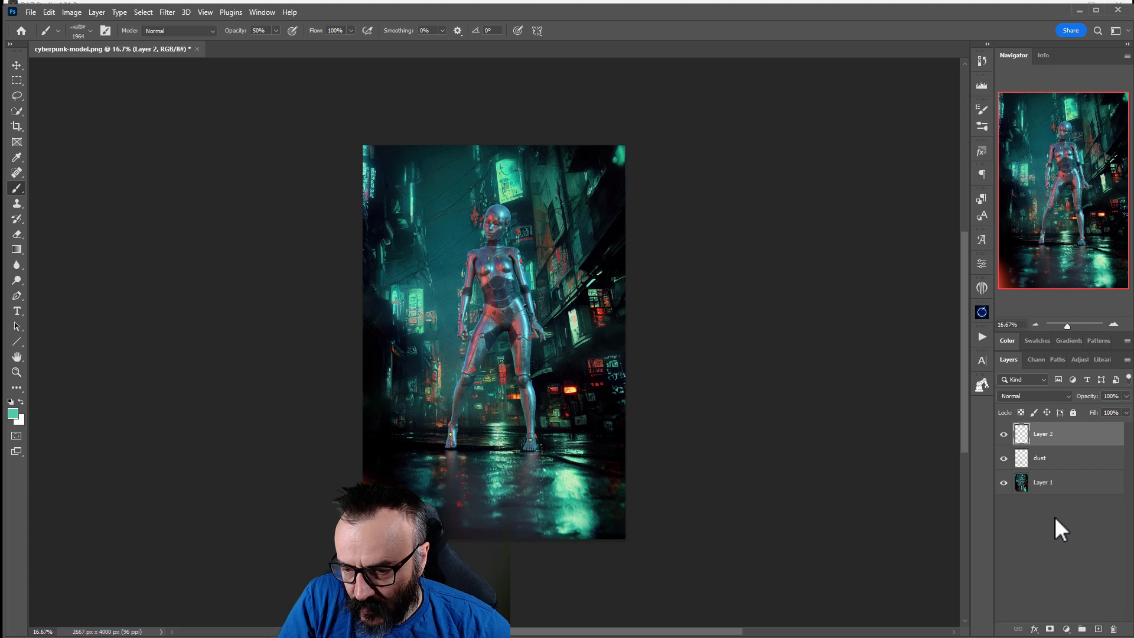
pyautogui.doubleClick(1047, 434)
pyautogui.write('grain')
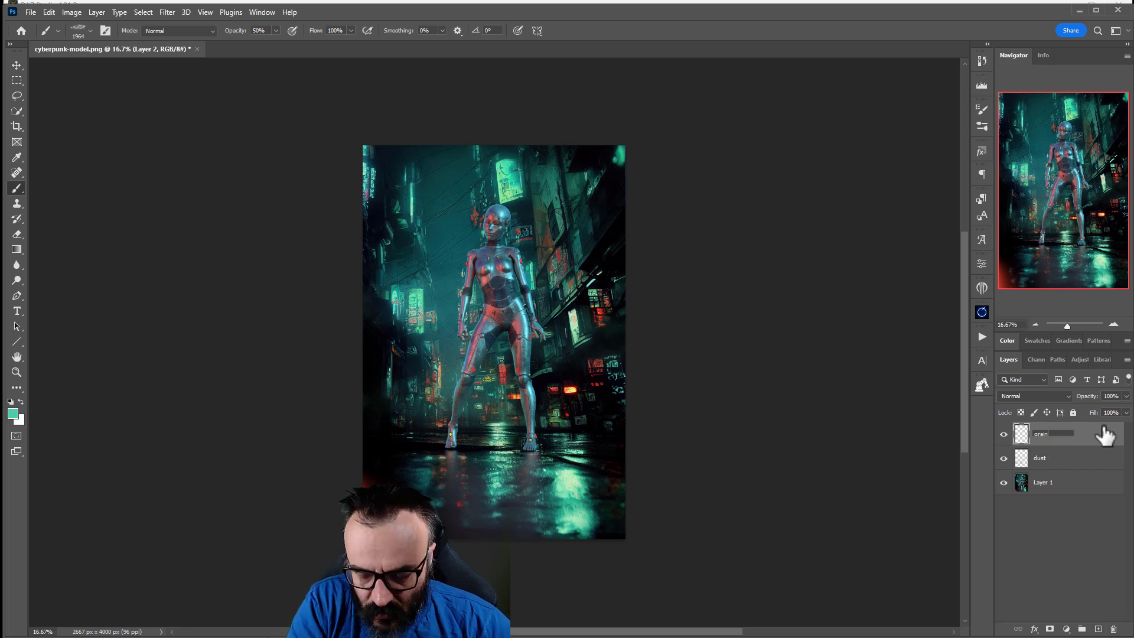
pyautogui.click(1106, 435)
pyautogui.press('v')
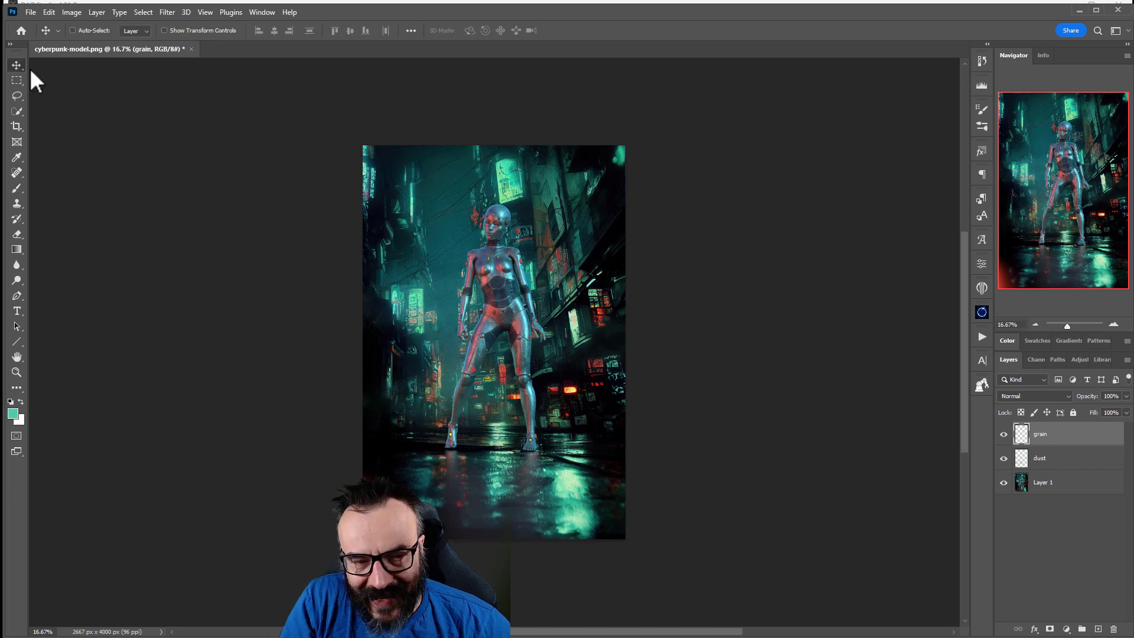
# - Fill the grain layer with 50% Gray in Normal mode at 100% opacity
pyautogui.keyDown('alt'); pyautogui.scroll(5, 481, 259); pyautogui.keyUp('alt')
pyautogui.keyDown('alt'); pyautogui.scroll(2, 481, 260); pyautogui.keyUp('alt')
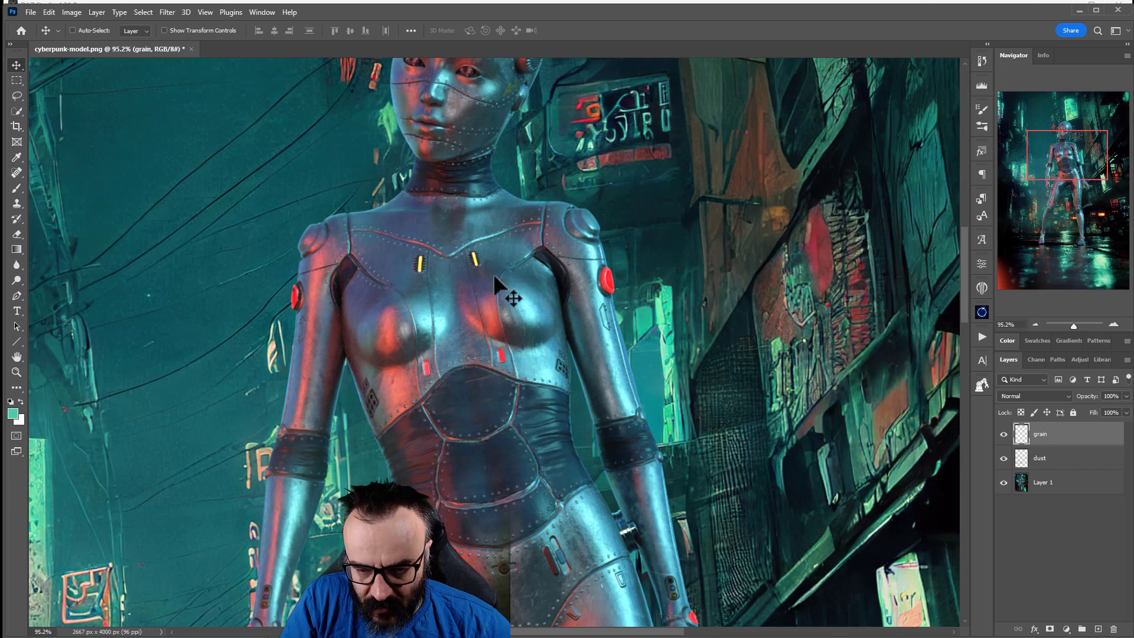
pyautogui.moveTo(324, 355); pyautogui.dragTo(499, 288)
pyautogui.keyDown('alt'); pyautogui.scroll(3, 473, 294); pyautogui.keyUp('alt')
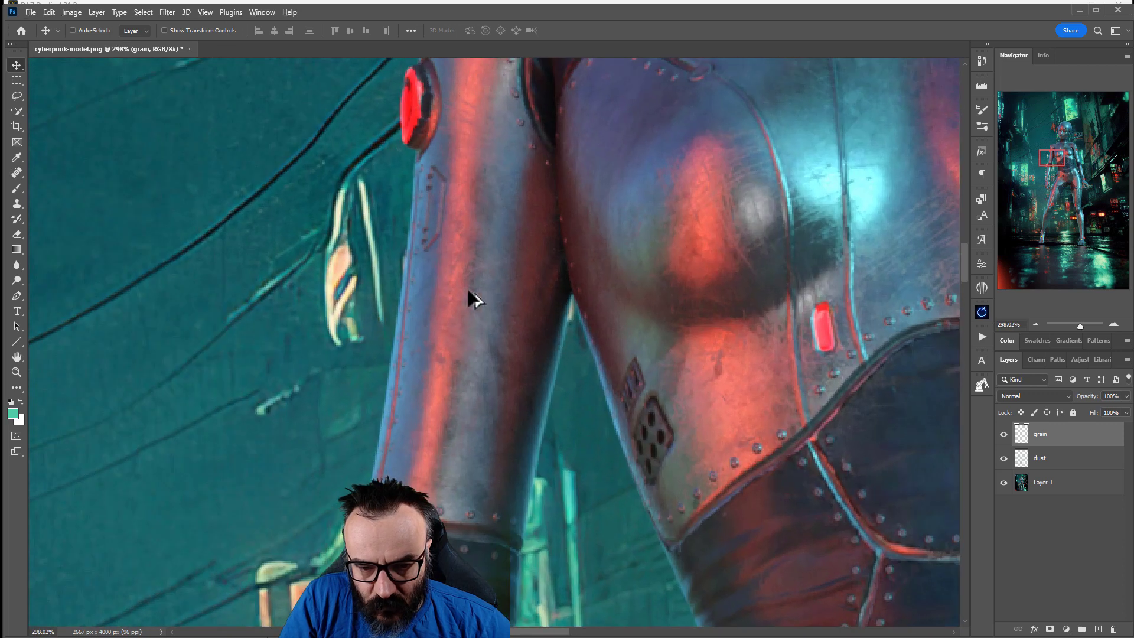
pyautogui.keyDown('alt'); pyautogui.scroll(-2, 476, 321); pyautogui.keyUp('alt')
pyautogui.keyDown('alt'); pyautogui.scroll(-5, 475, 319); pyautogui.keyUp('alt')
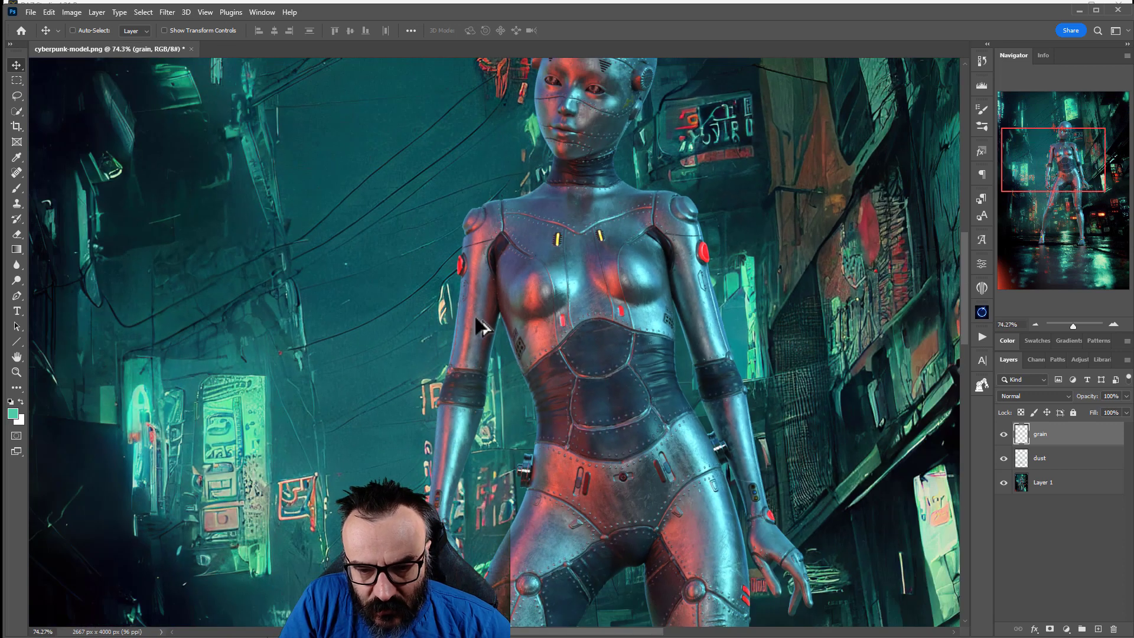
pyautogui.click(48, 12)
pyautogui.click(114, 202)
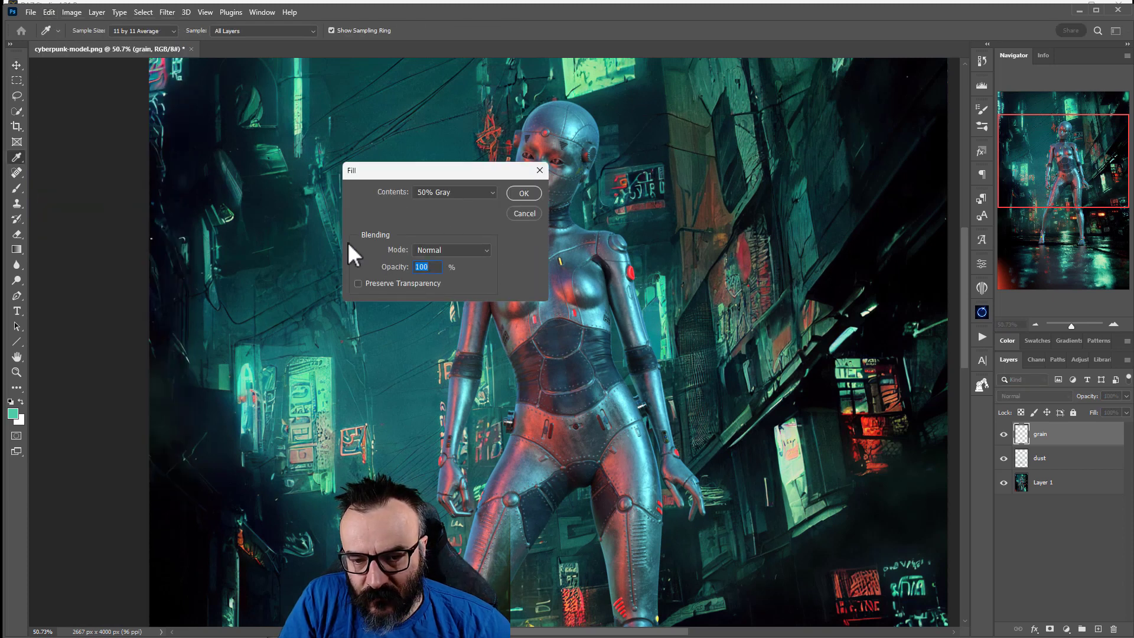
pyautogui.click(511, 190)
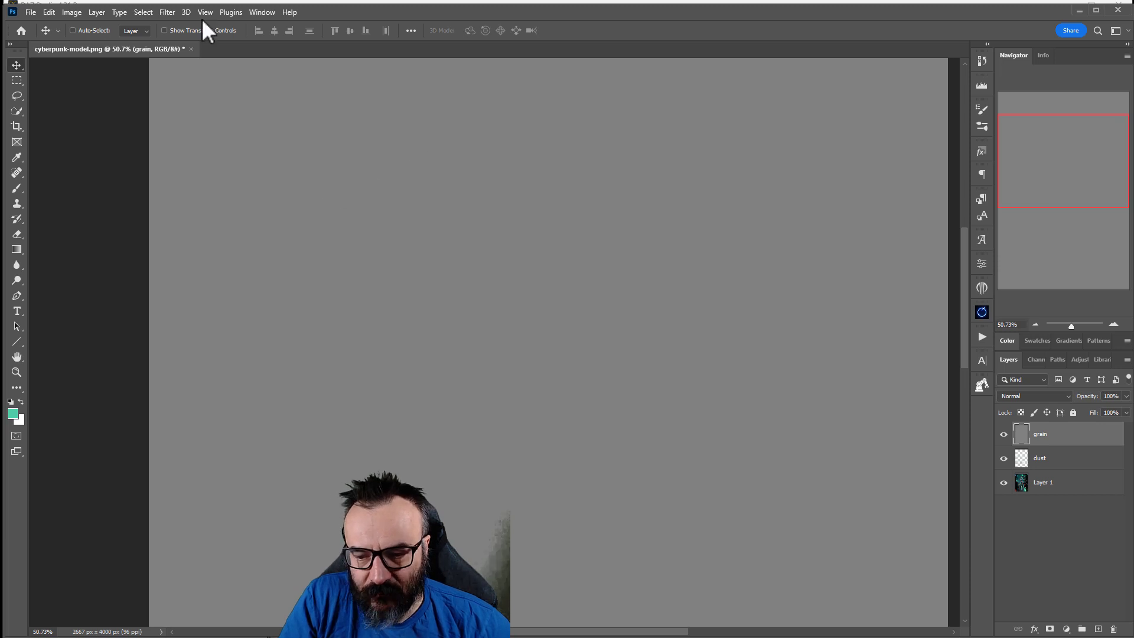
# - Add 8% uniform monochromatic noise to the grain layer and set its blend mode to Soft Light
pyautogui.click(167, 17)
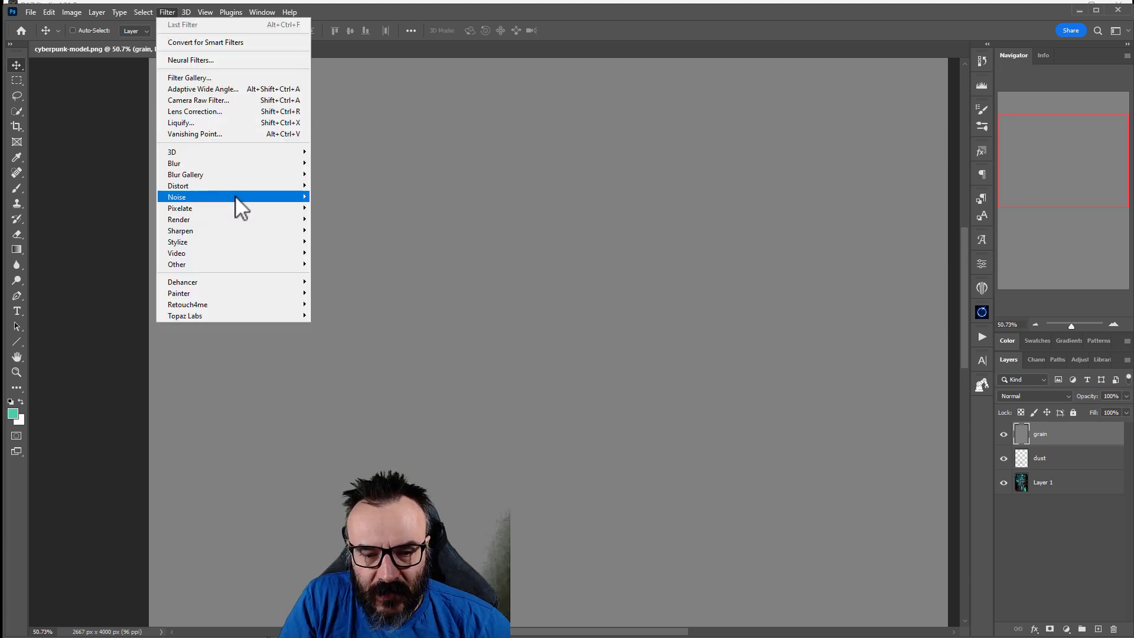
pyautogui.moveTo(235, 197)
pyautogui.click(367, 196)
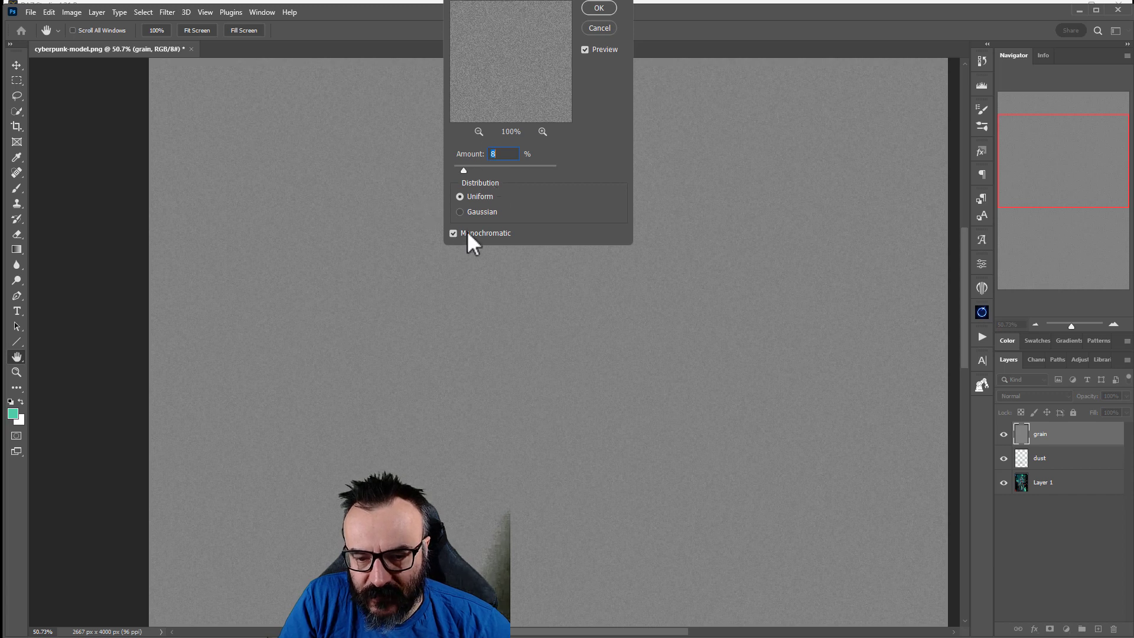
pyautogui.click(591, 9)
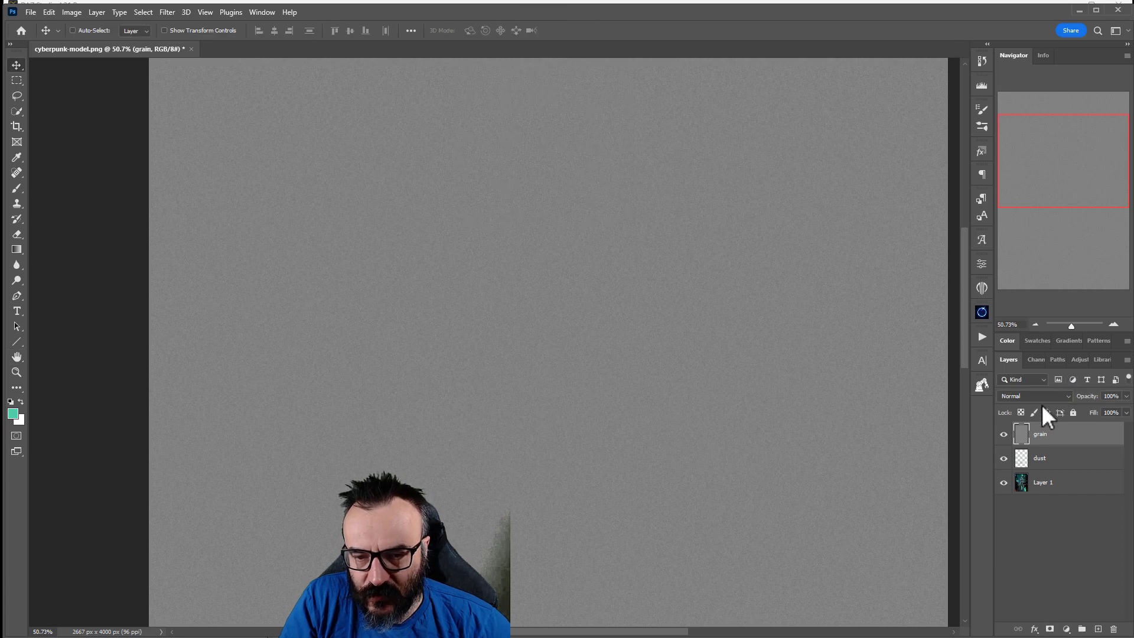
pyautogui.click(1035, 395)
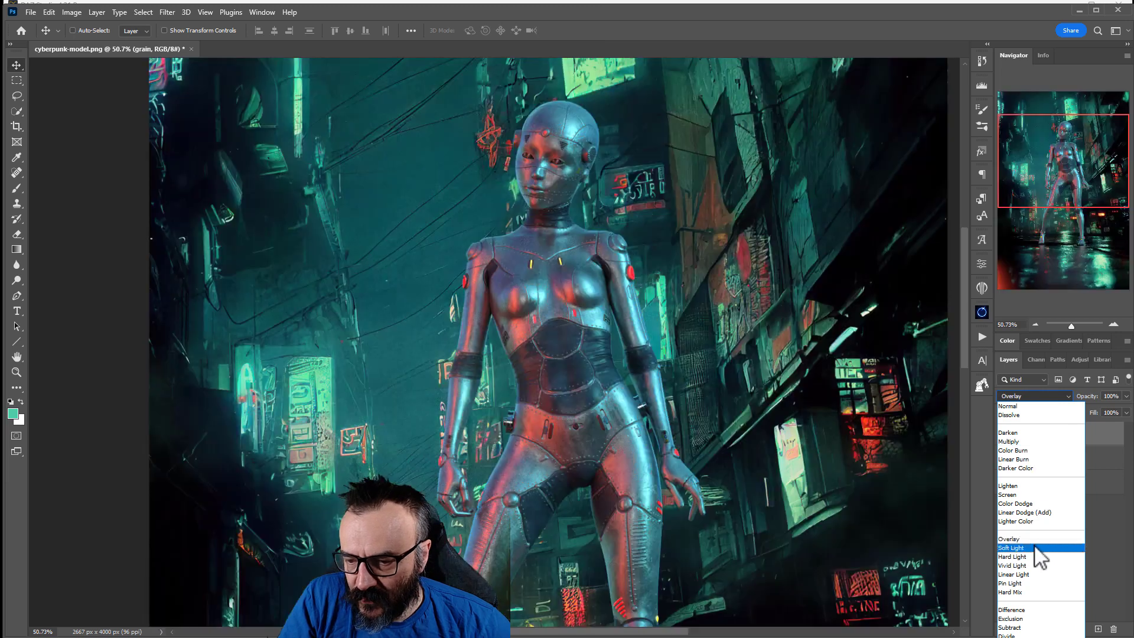
pyautogui.click(1038, 541)
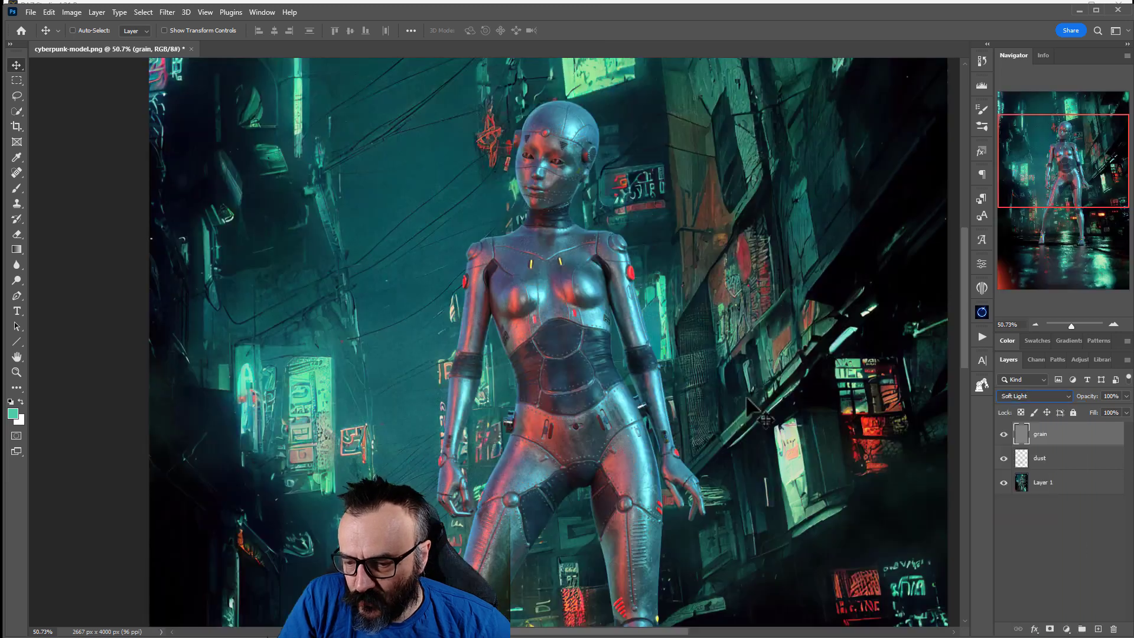
# - Compare the robot's shoulder close up with the grain layer hidden and shown, and check the effect on the whole image
pyautogui.keyDown('alt'); pyautogui.scroll(6, 471, 251); pyautogui.keyUp('alt')
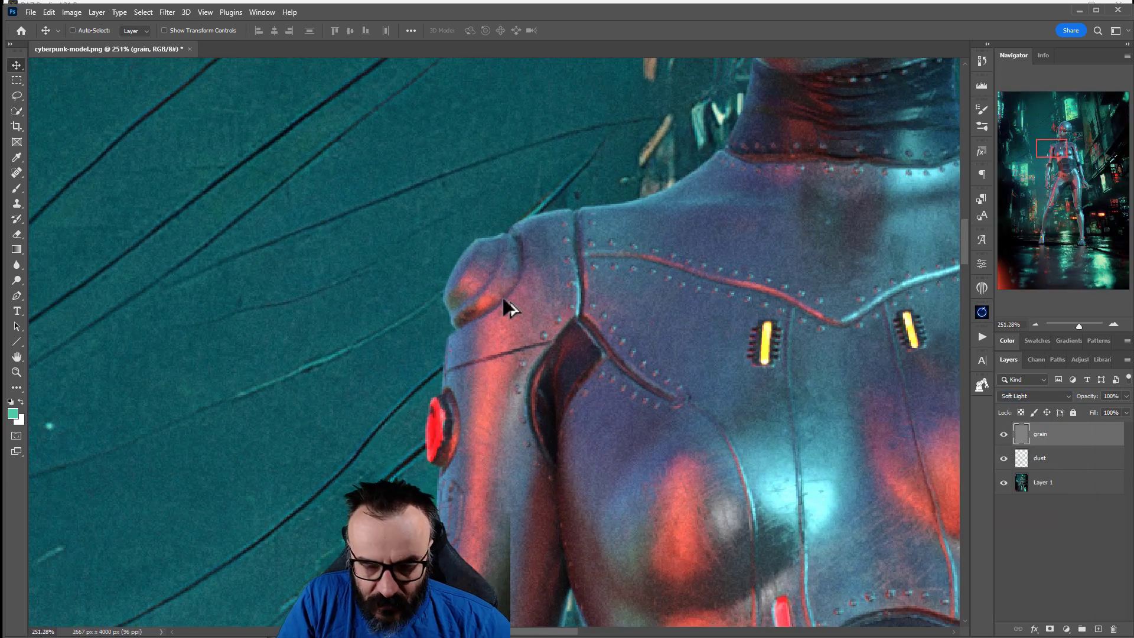
pyautogui.keyDown('alt'); pyautogui.scroll(2, 490, 301); pyautogui.keyUp('alt')
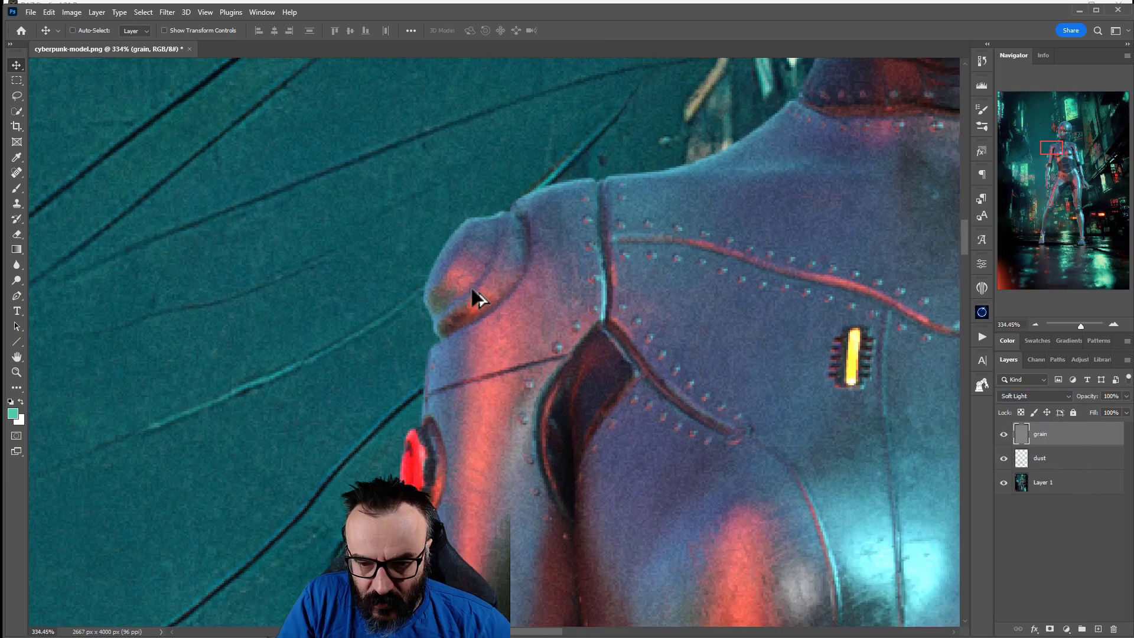
pyautogui.click(1003, 435)
pyautogui.click(1003, 434)
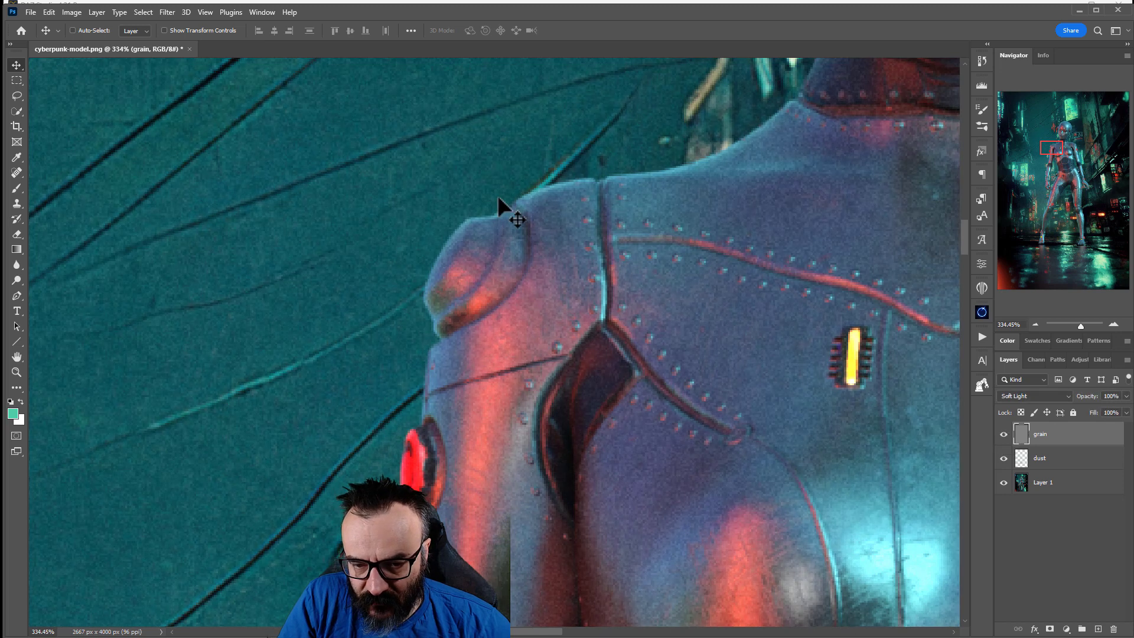
pyautogui.click(1006, 435)
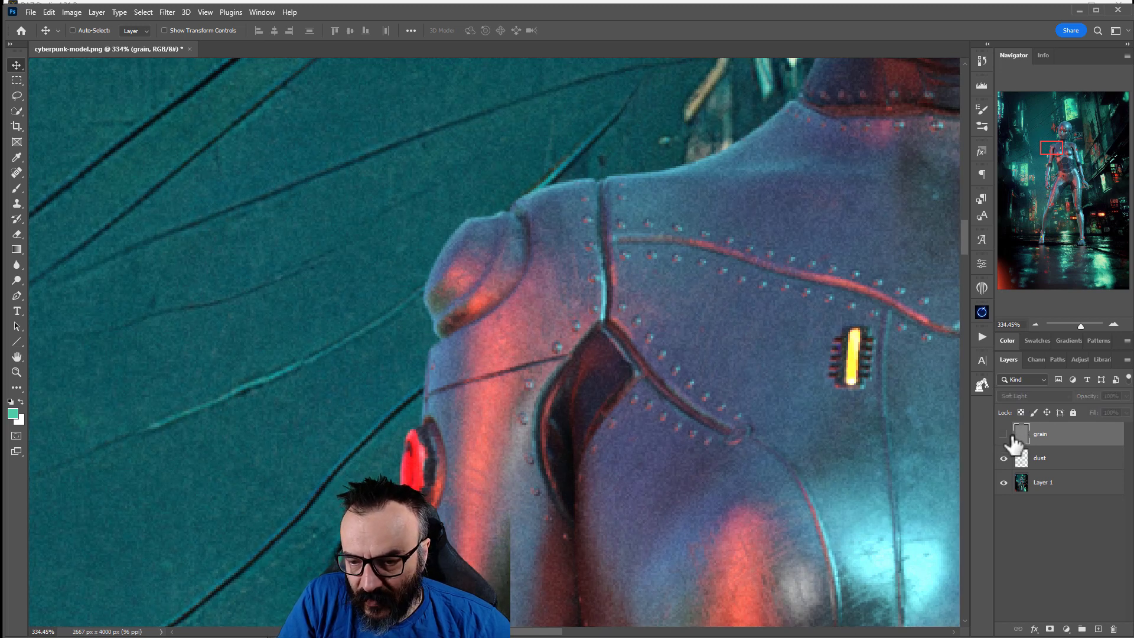
pyautogui.click(1003, 435)
pyautogui.keyDown('alt'); pyautogui.scroll(-10, 638, 341); pyautogui.keyUp('alt')
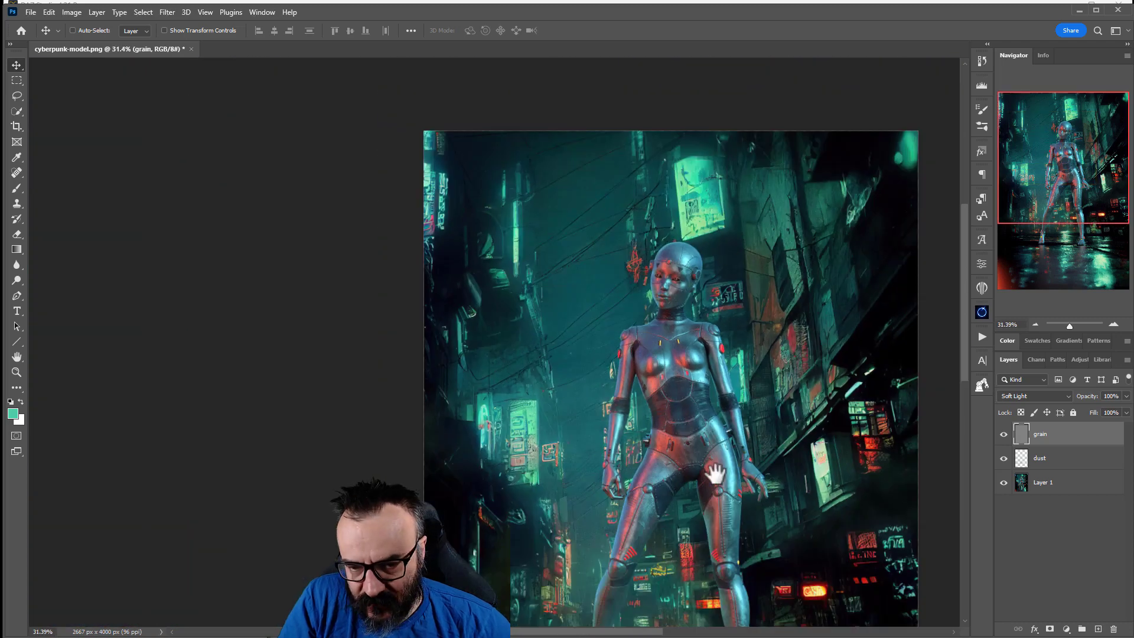
pyautogui.moveTo(716, 471); pyautogui.dragTo(562, 318)
pyautogui.keyDown('alt'); pyautogui.scroll(-3, 562, 319); pyautogui.keyUp('alt')
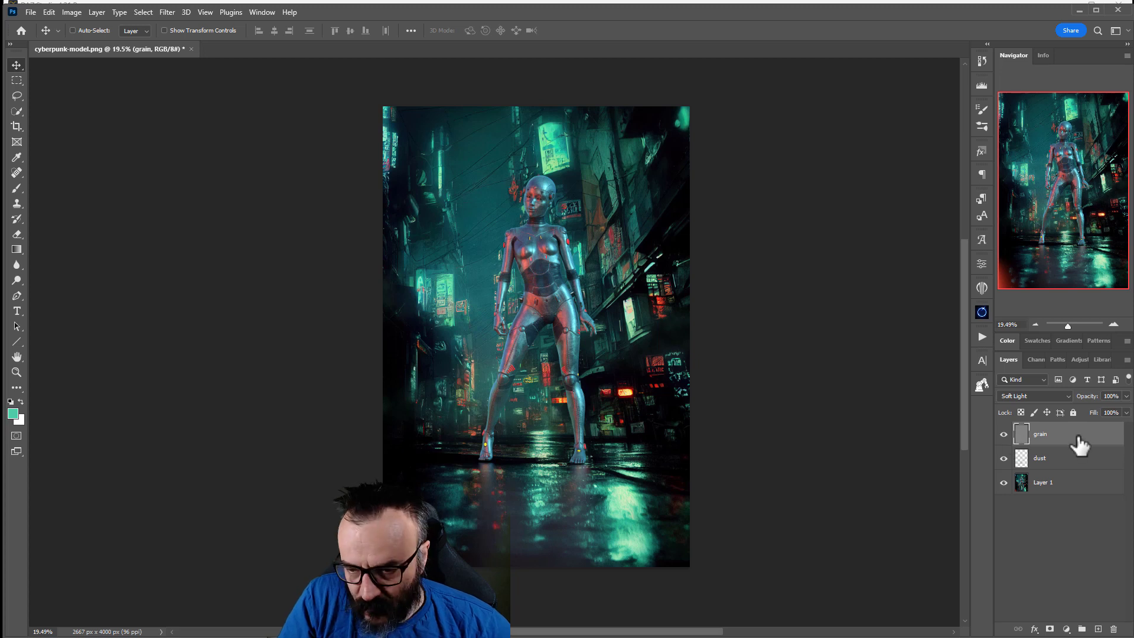
# - Stamp all visible layers into a new layer above the grain layer and name it color
pyautogui.hotkey('ctrl', 'shift', 'alt', 'e')
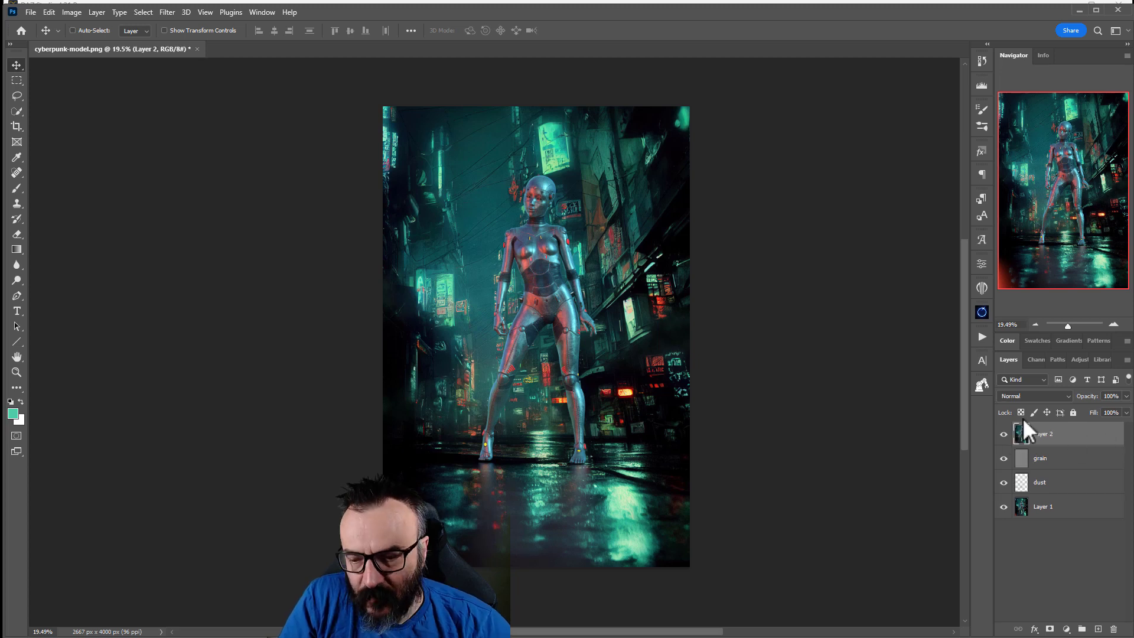
pyautogui.doubleClick(1046, 434)
pyautogui.write('c')
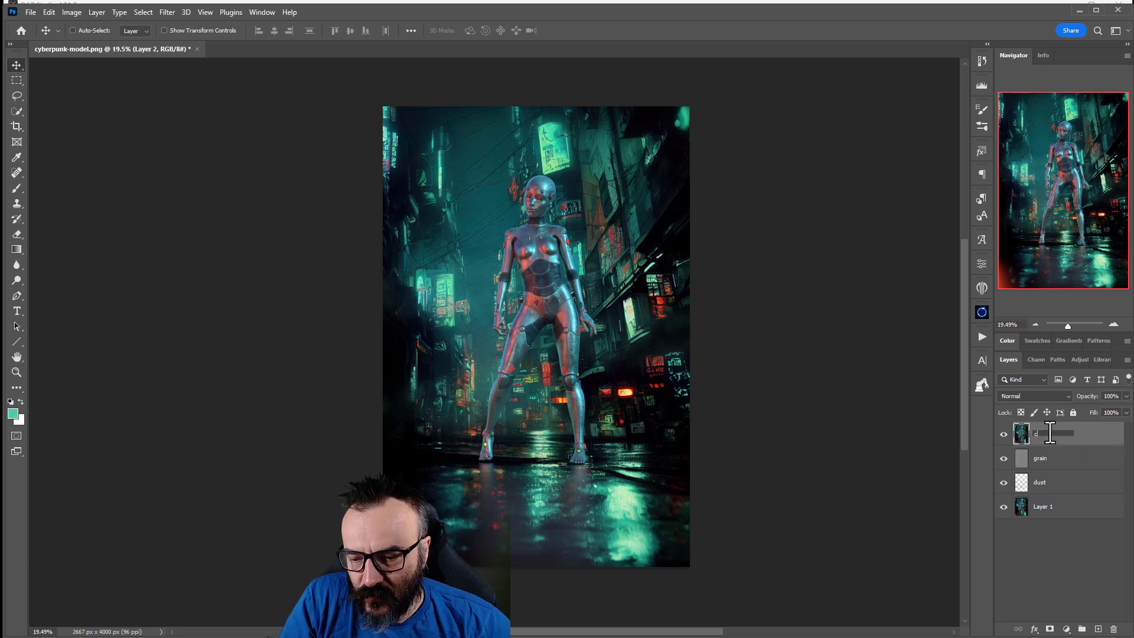
pyautogui.write('olor')
pyautogui.press('Return')
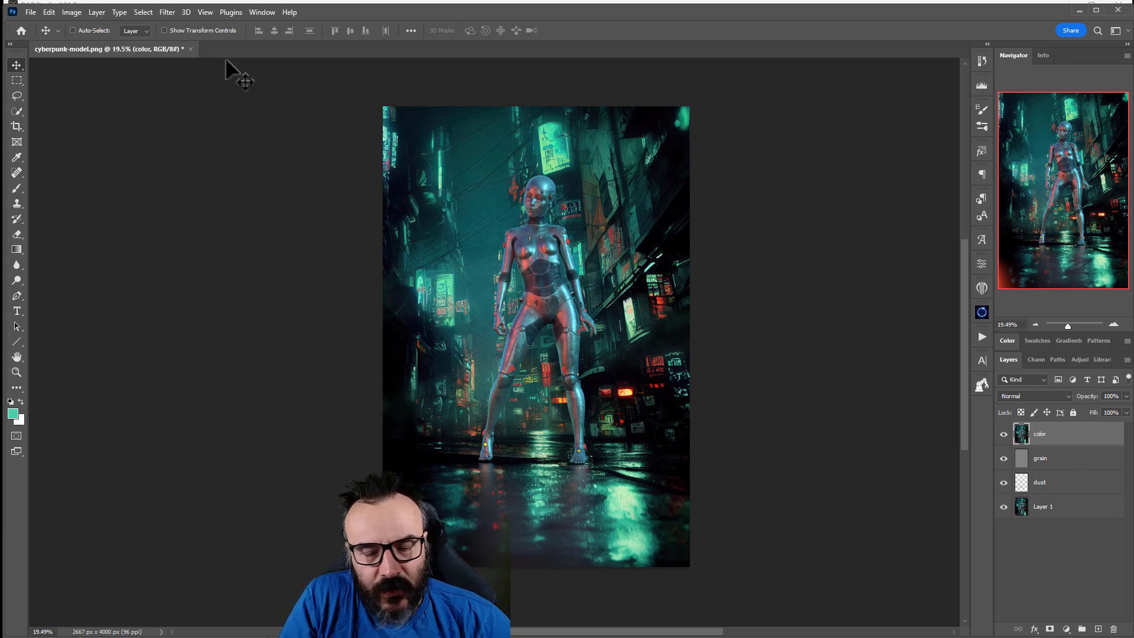
pyautogui.click(163, 12)
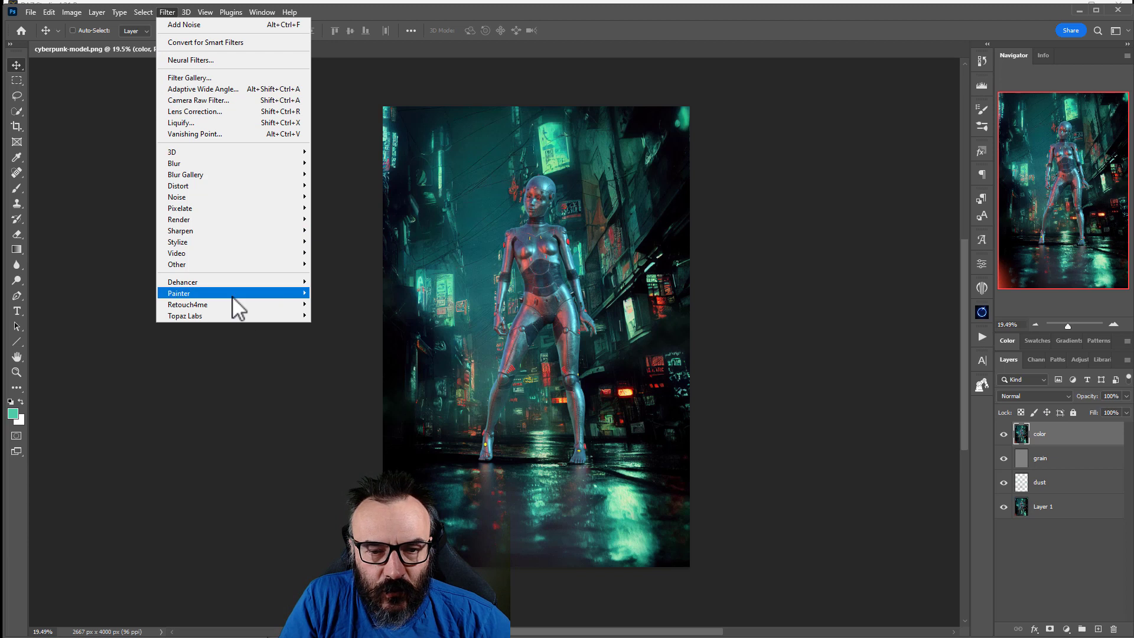
pyautogui.moveTo(233, 302)
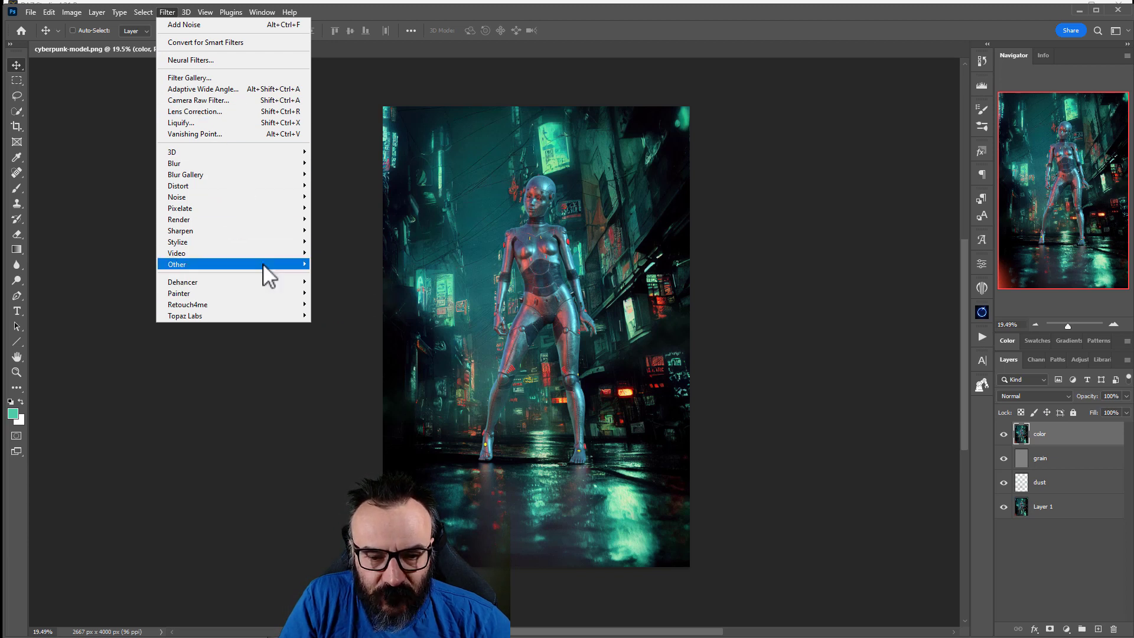
pyautogui.click(359, 116)
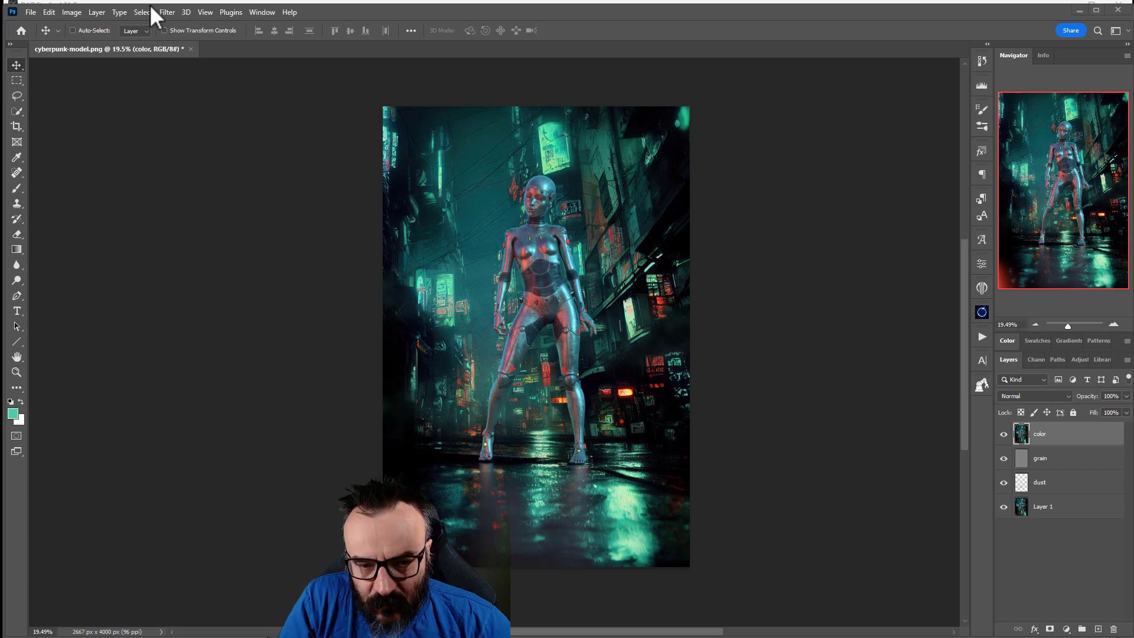
pyautogui.click(168, 11)
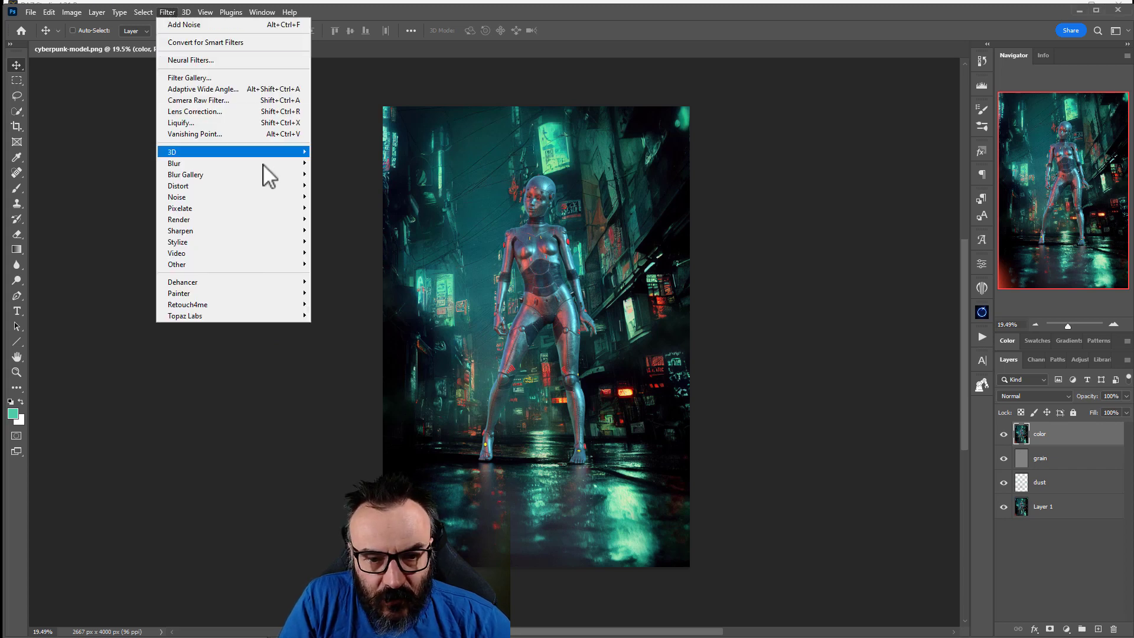
pyautogui.moveTo(275, 233)
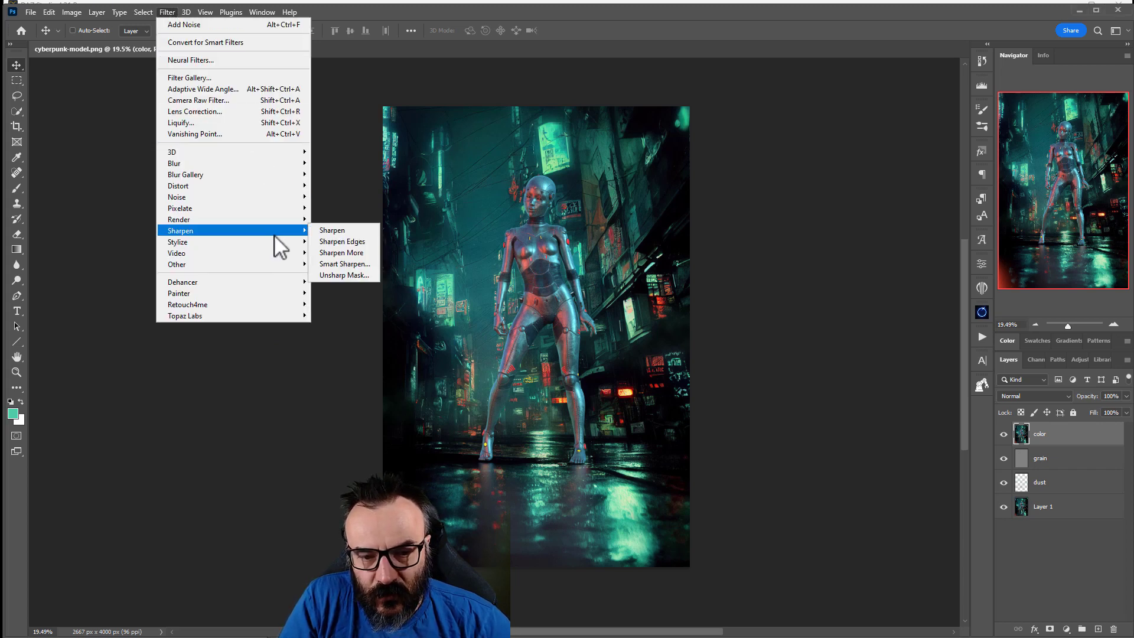
pyautogui.moveTo(288, 284)
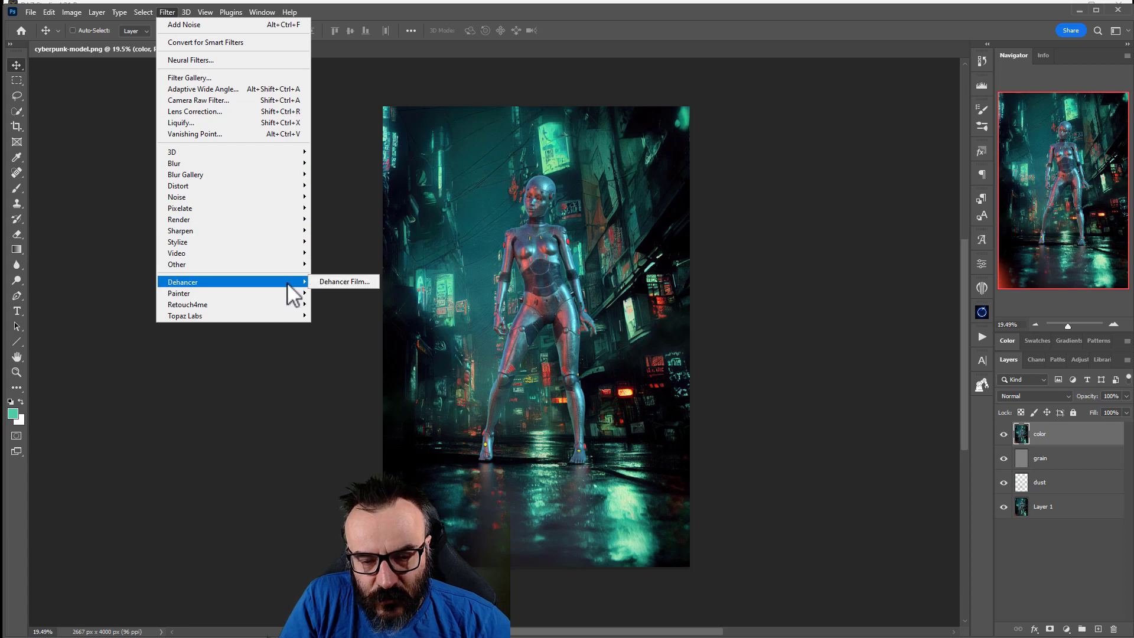
pyautogui.click(842, 295)
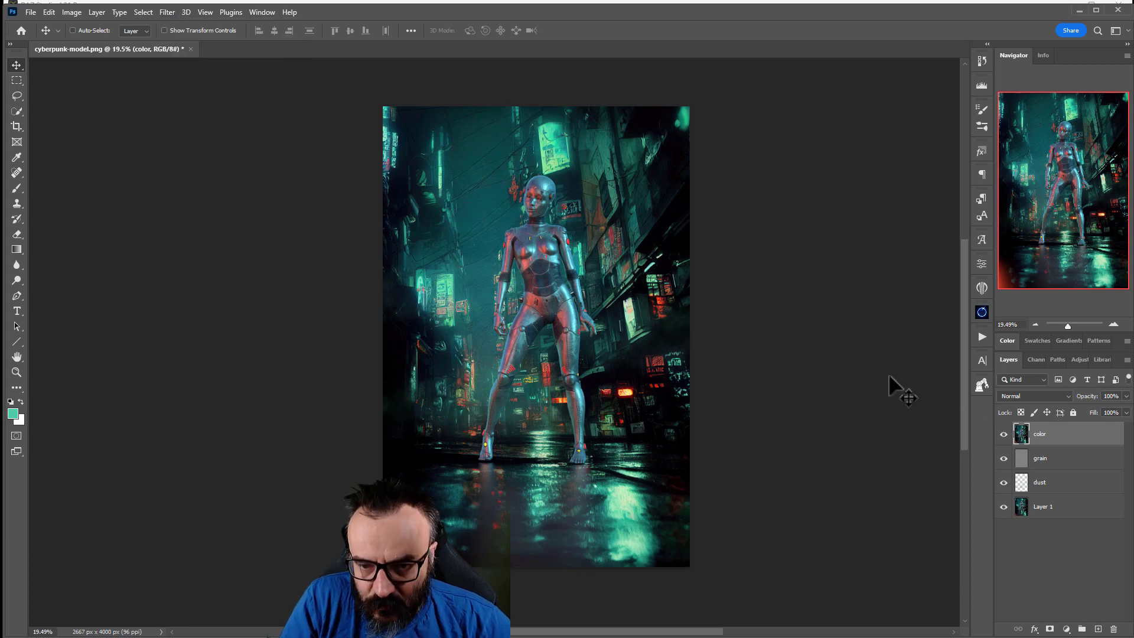
# - Hide the color layer and add a Selective Color adjustment with Blacks set to Cyan +14, Magenta -2, Yellow -3 and Black -3
pyautogui.click(1003, 434)
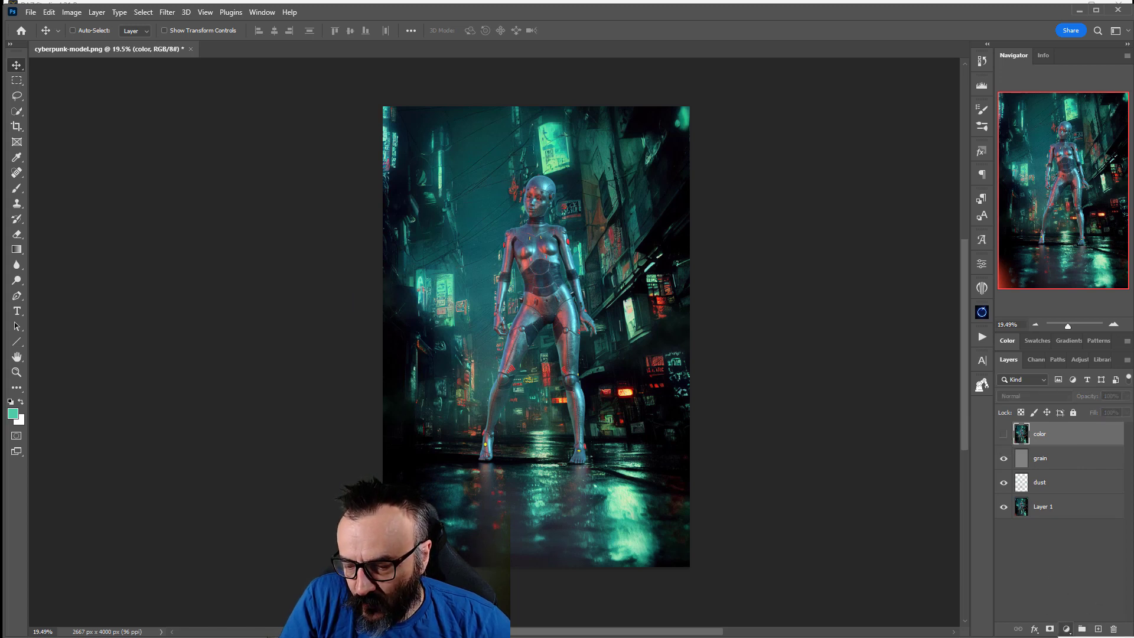
pyautogui.click(1092, 637)
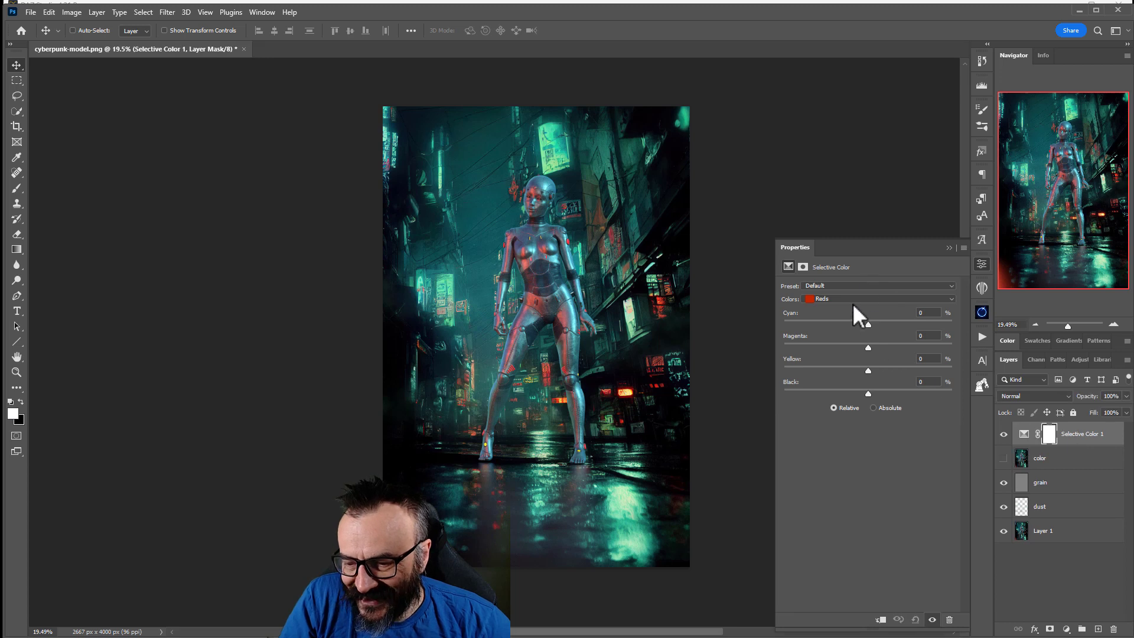
pyautogui.click(845, 298)
pyautogui.click(828, 384)
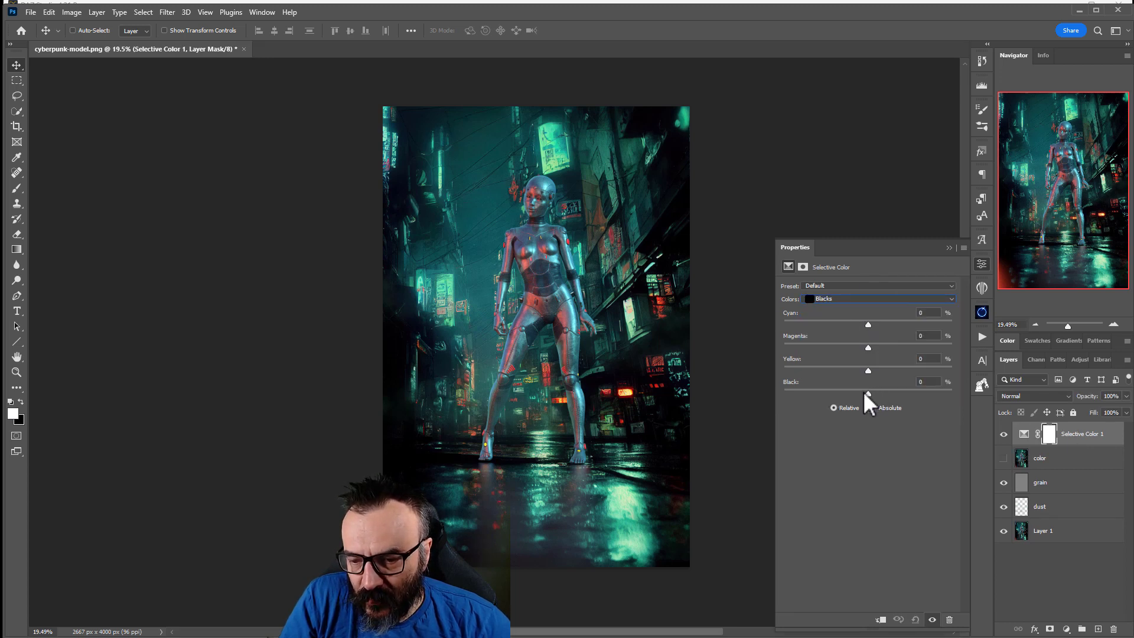
pyautogui.moveTo(866, 391); pyautogui.dragTo(864, 391)
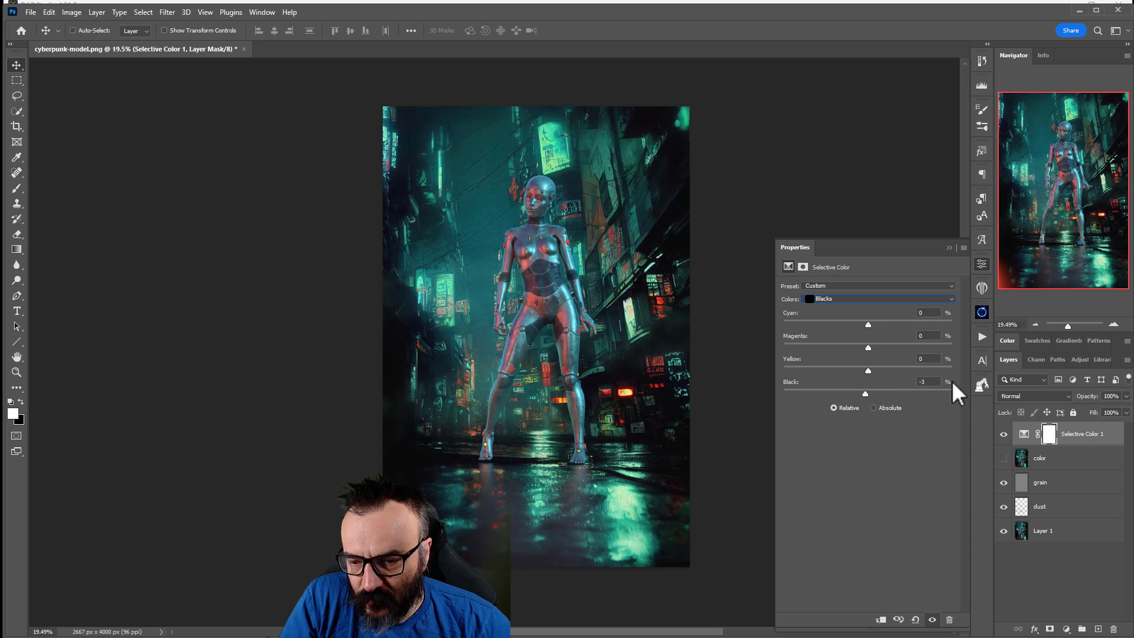
pyautogui.moveTo(867, 369); pyautogui.dragTo(845, 354)
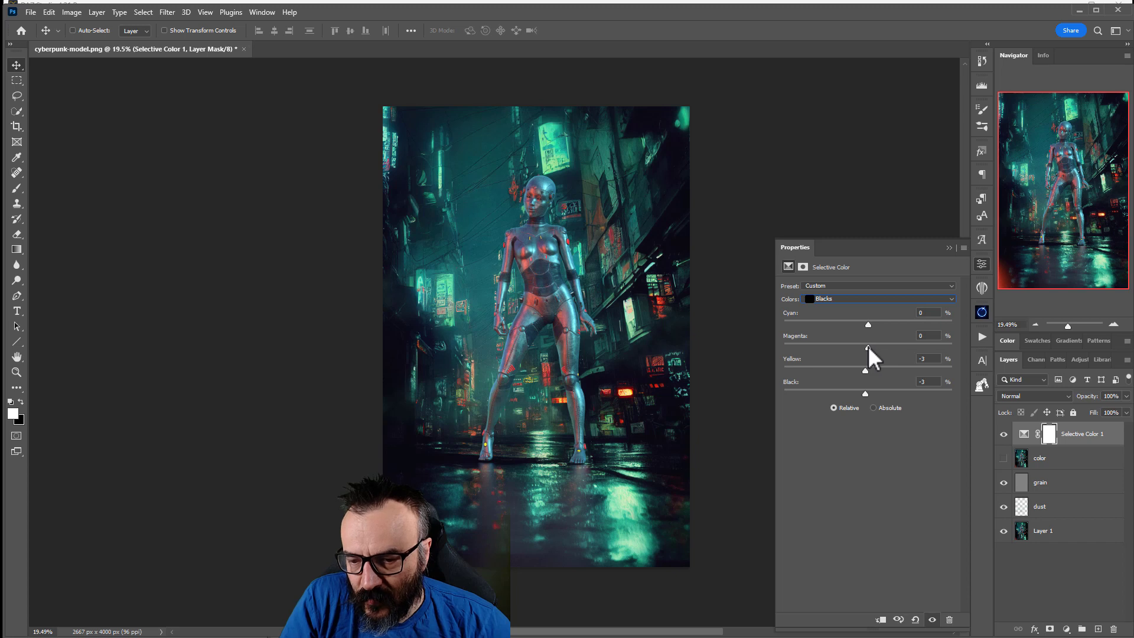
pyautogui.moveTo(868, 325)
pyautogui.mouseDown()
pyautogui.moveTo(906, 325)
pyautogui.moveTo(850, 326)
pyautogui.moveTo(969, 331)
pyautogui.moveTo(867, 335)
pyautogui.moveTo(880, 339)
pyautogui.mouseUp()
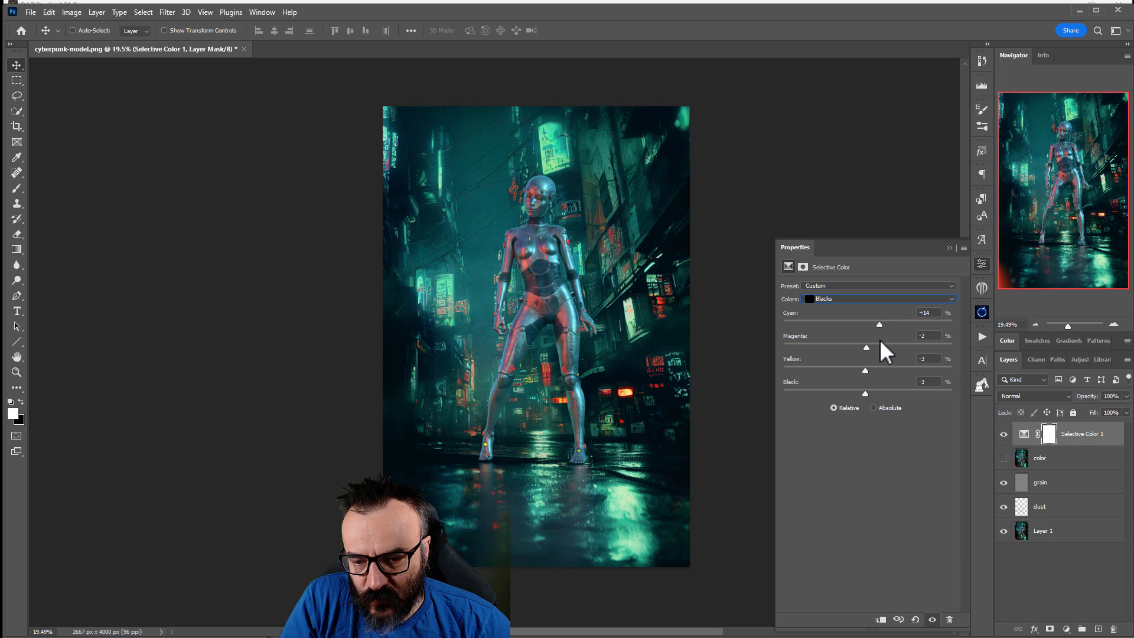
# - Set the Neutrals of the Selective Color adjustment to Cyan -5, Magenta -2 and Yellow +5
pyautogui.click(845, 298)
pyautogui.click(835, 374)
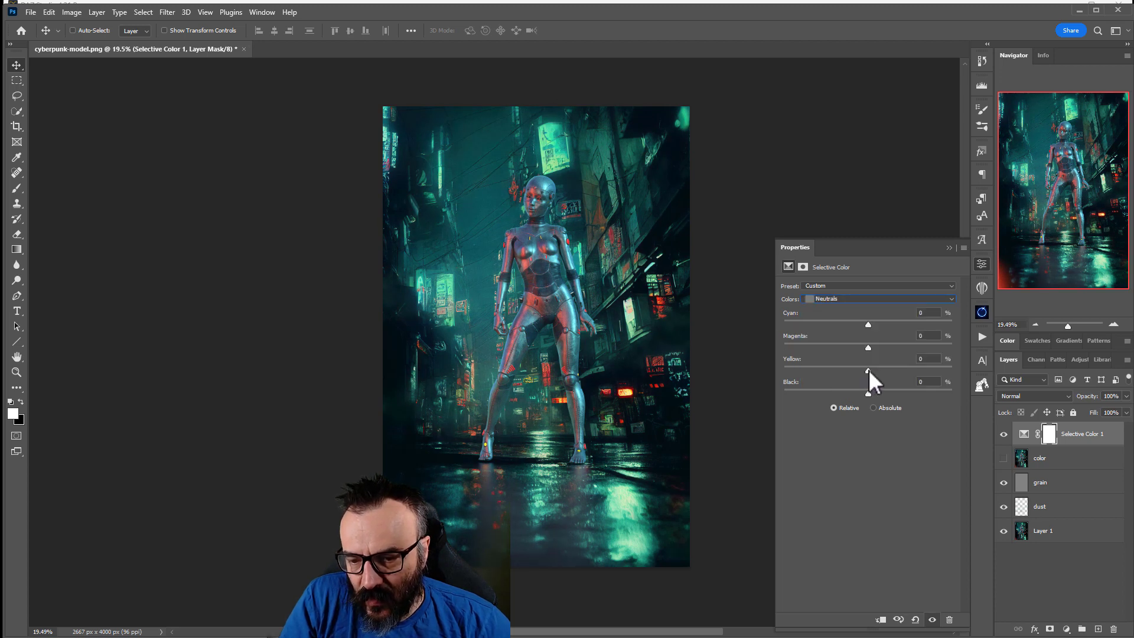
pyautogui.moveTo(870, 370); pyautogui.dragTo(887, 370)
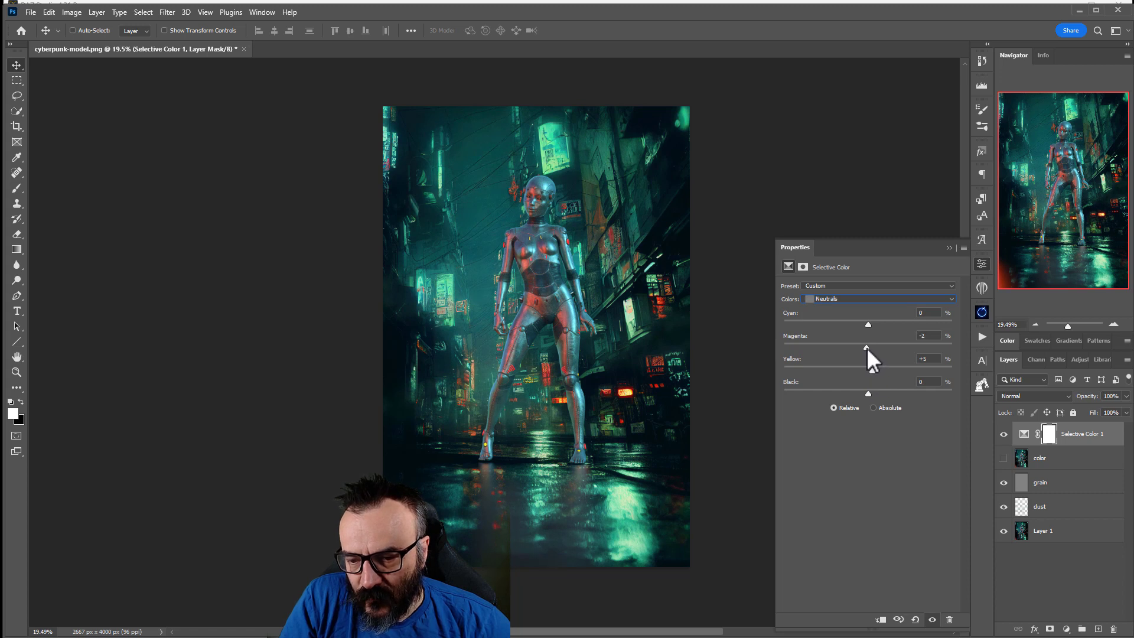
pyautogui.moveTo(860, 324)
pyautogui.mouseDown()
pyautogui.moveTo(823, 326)
pyautogui.moveTo(961, 331)
pyautogui.moveTo(777, 338)
pyautogui.moveTo(941, 326)
pyautogui.moveTo(862, 324)
pyautogui.mouseUp()
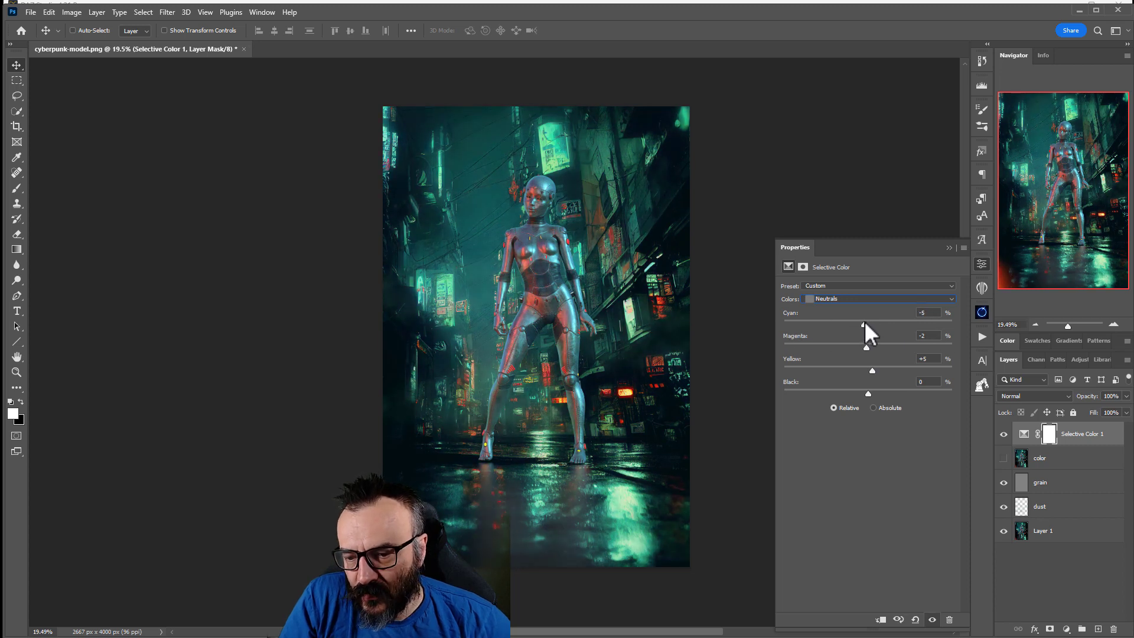
# - Compare the image with the Selective Color adjustment hidden and shown
pyautogui.click(1003, 434)
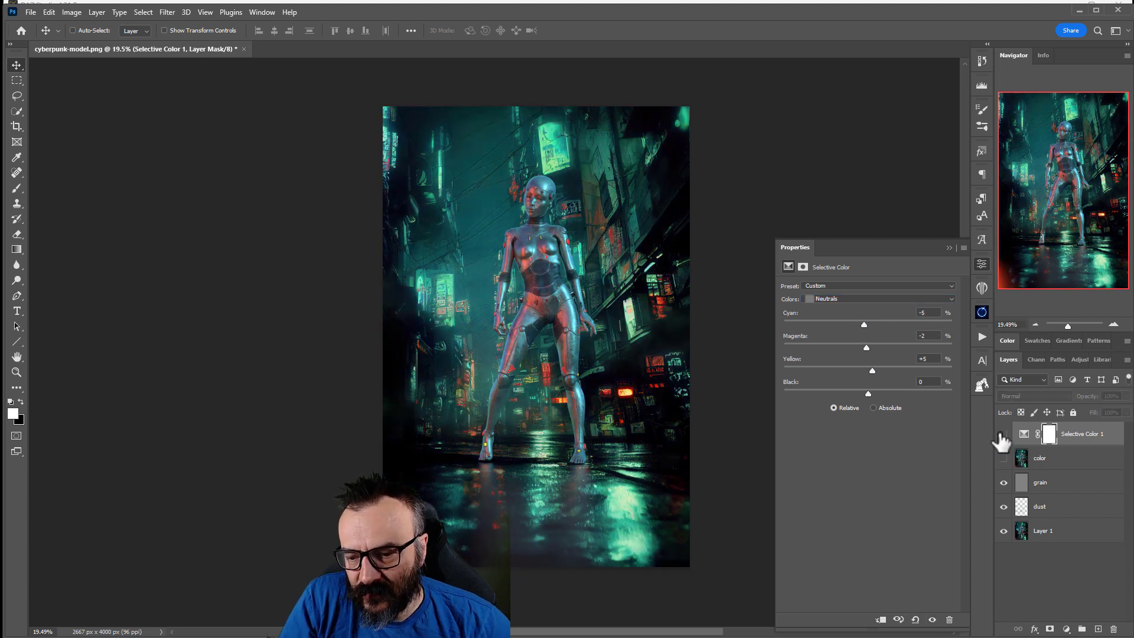
pyautogui.click(1003, 434)
pyautogui.click(1002, 434)
pyautogui.click(1001, 434)
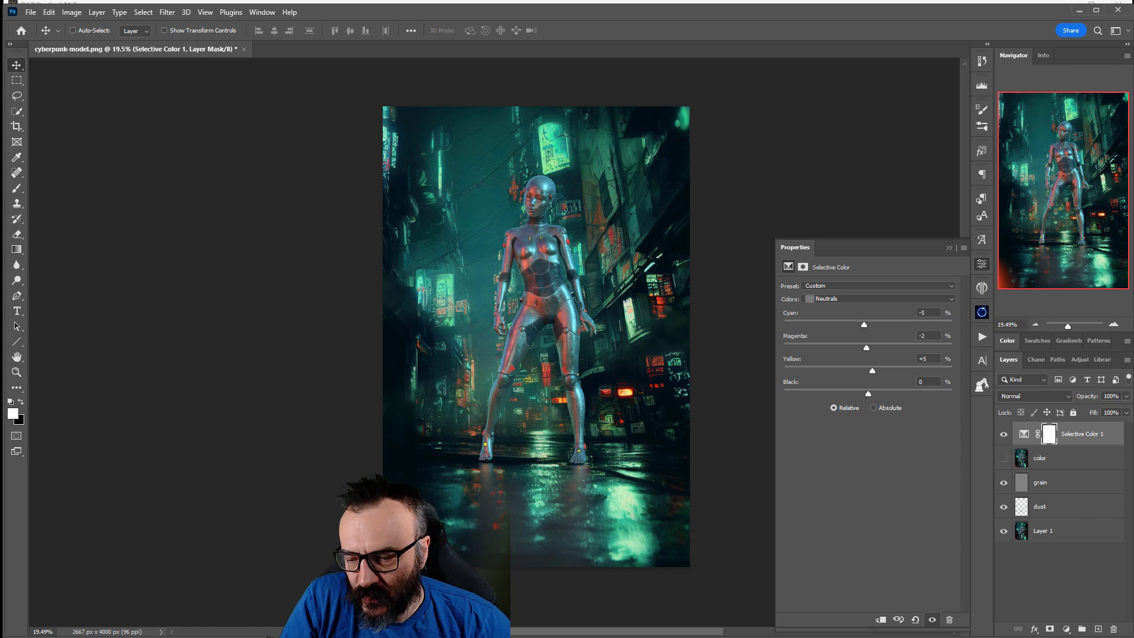
# - Set the Whites of the Selective Color adjustment to Cyan -20, Yellow +18 and Black -21
pyautogui.click(839, 298)
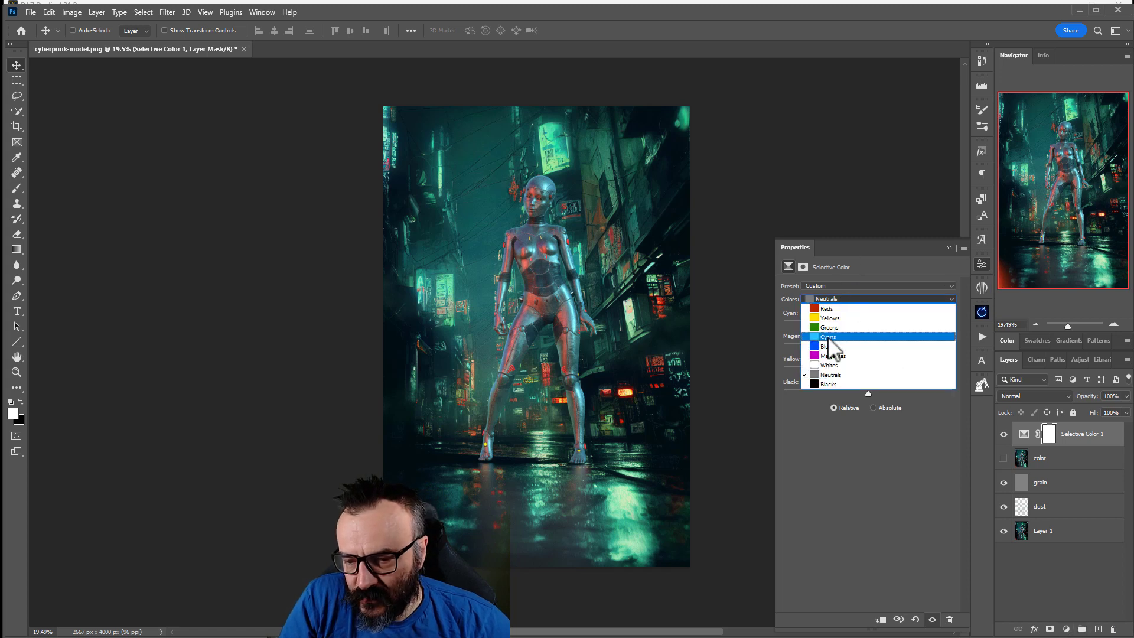
pyautogui.click(852, 366)
pyautogui.moveTo(868, 393)
pyautogui.mouseDown()
pyautogui.moveTo(961, 389)
pyautogui.moveTo(667, 390)
pyautogui.moveTo(1014, 383)
pyautogui.moveTo(756, 407)
pyautogui.moveTo(863, 392)
pyautogui.mouseUp()
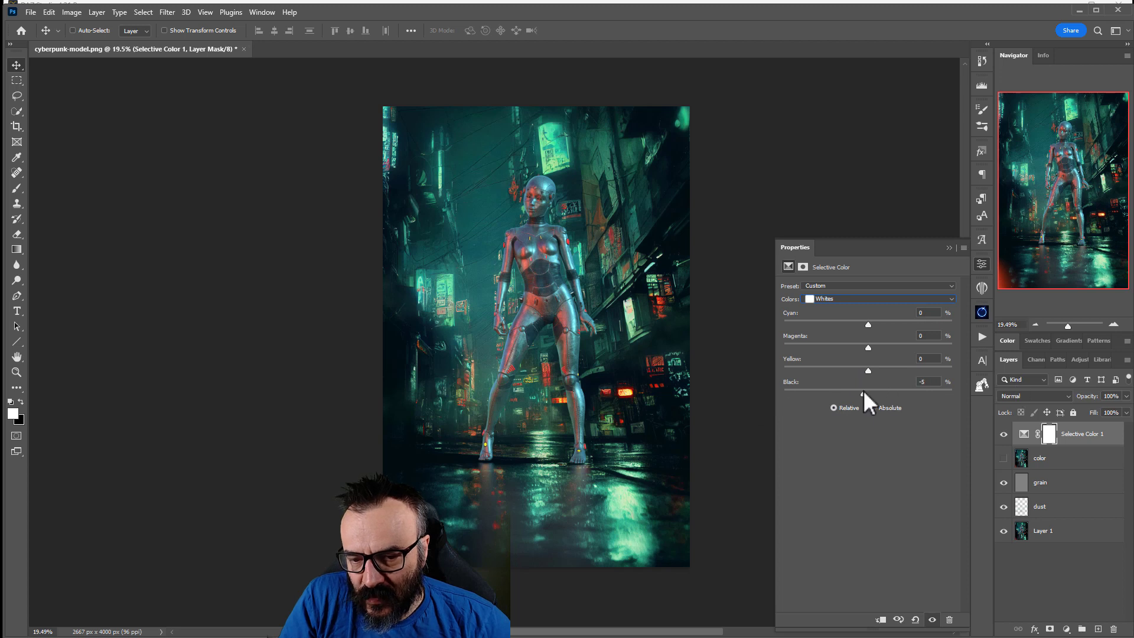
pyautogui.moveTo(868, 322); pyautogui.dragTo(851, 321)
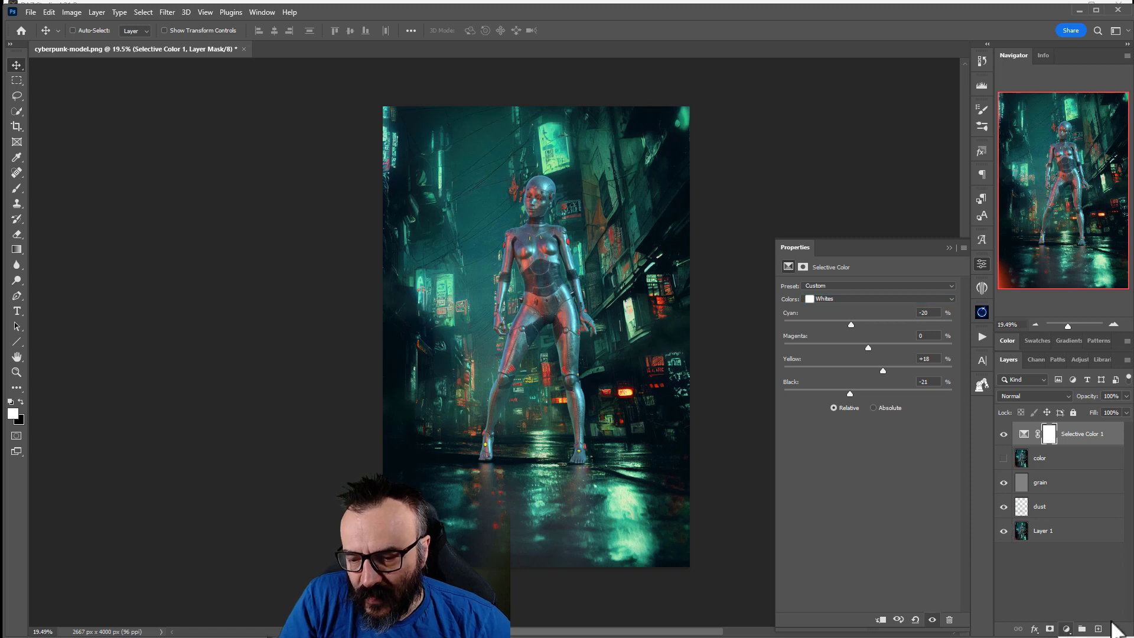
# - Add a Curves adjustment above the Selective Color layer and set its blend mode to Color
pyautogui.click(983, 437)
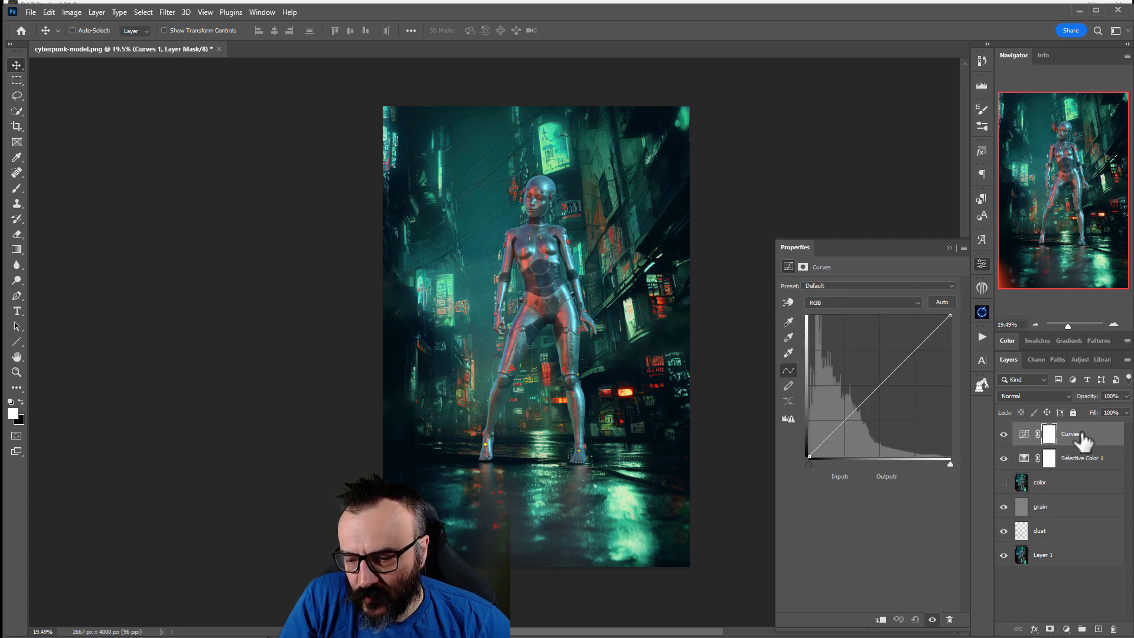
pyautogui.click(1051, 395)
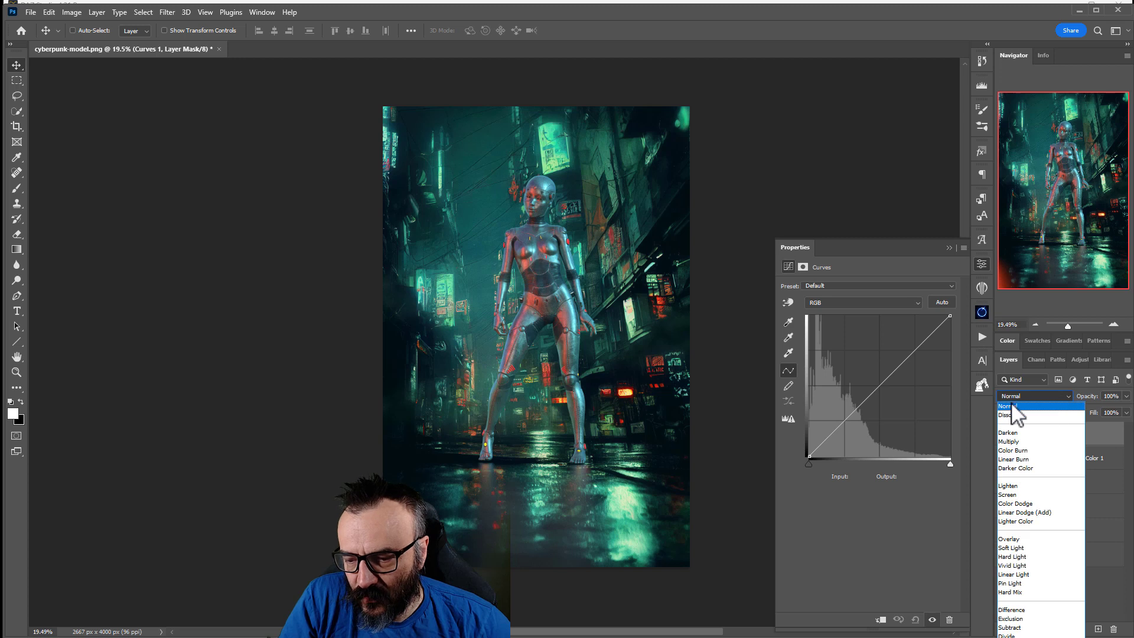
pyautogui.click(1030, 396)
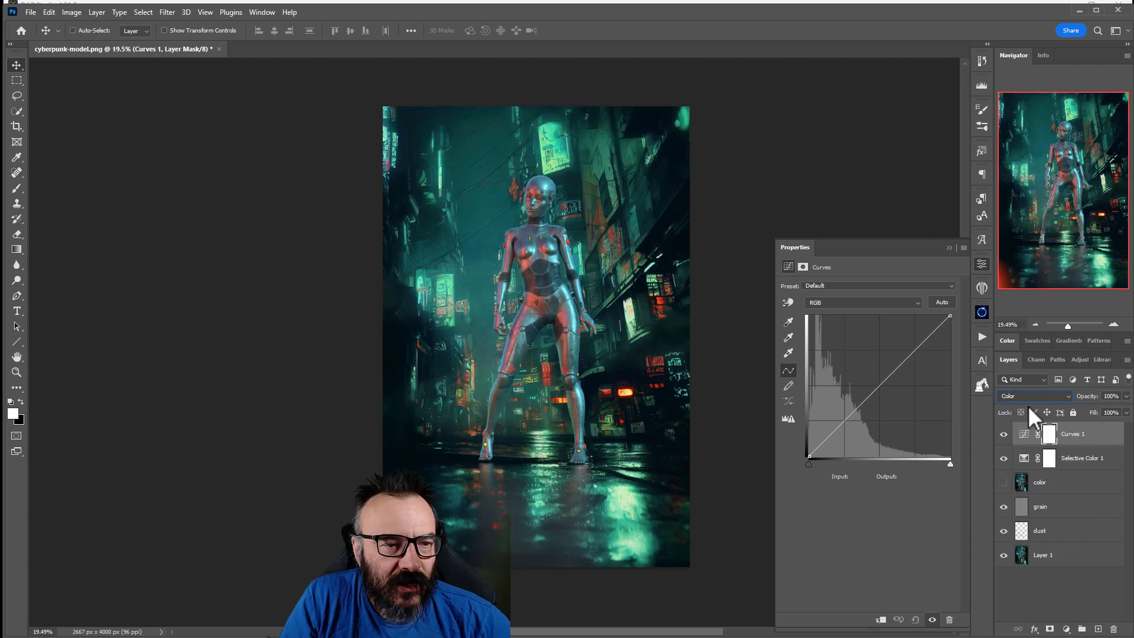
# - Raise the Blue curve's black point to output 17 and add a midtone point at input 143, output 134
pyautogui.click(845, 304)
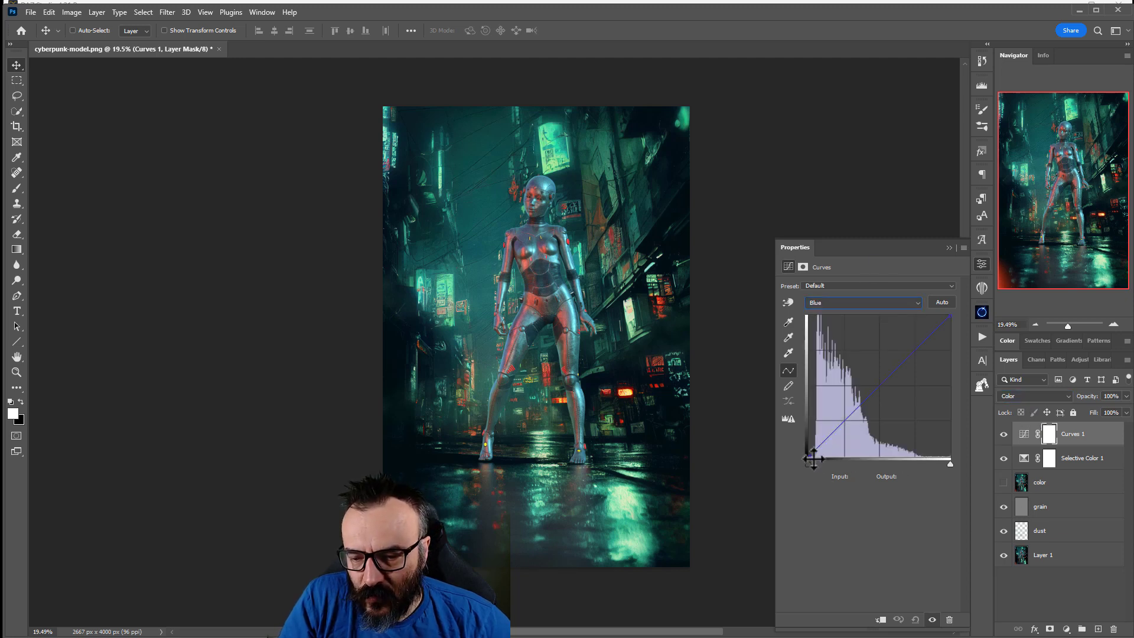
pyautogui.moveTo(812, 458); pyautogui.dragTo(805, 447)
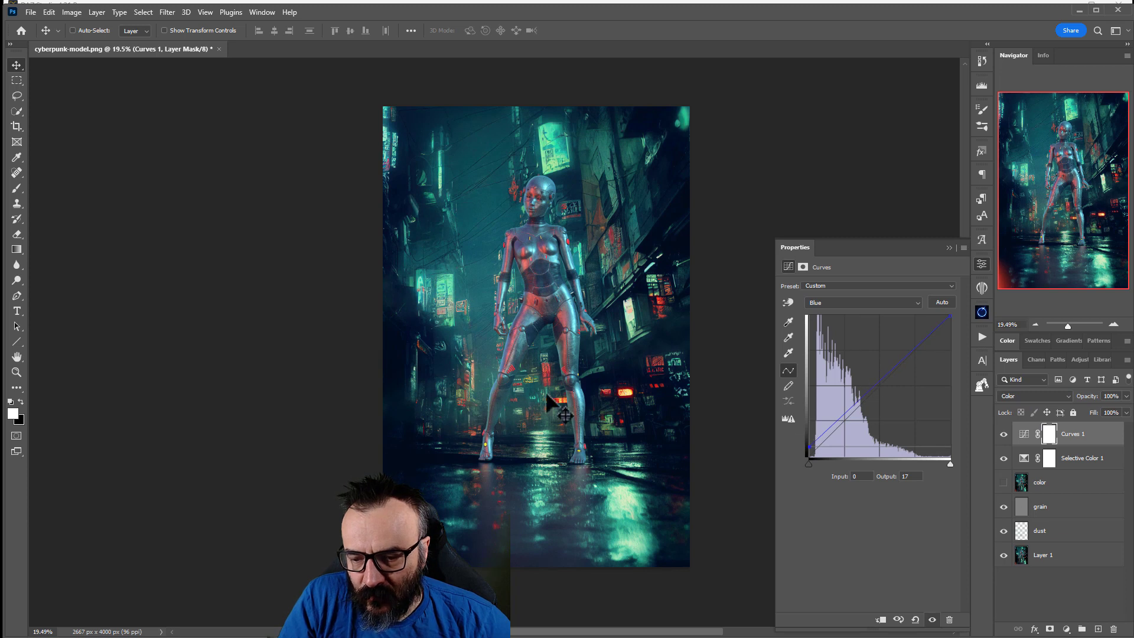
pyautogui.moveTo(886, 375); pyautogui.dragTo(888, 382)
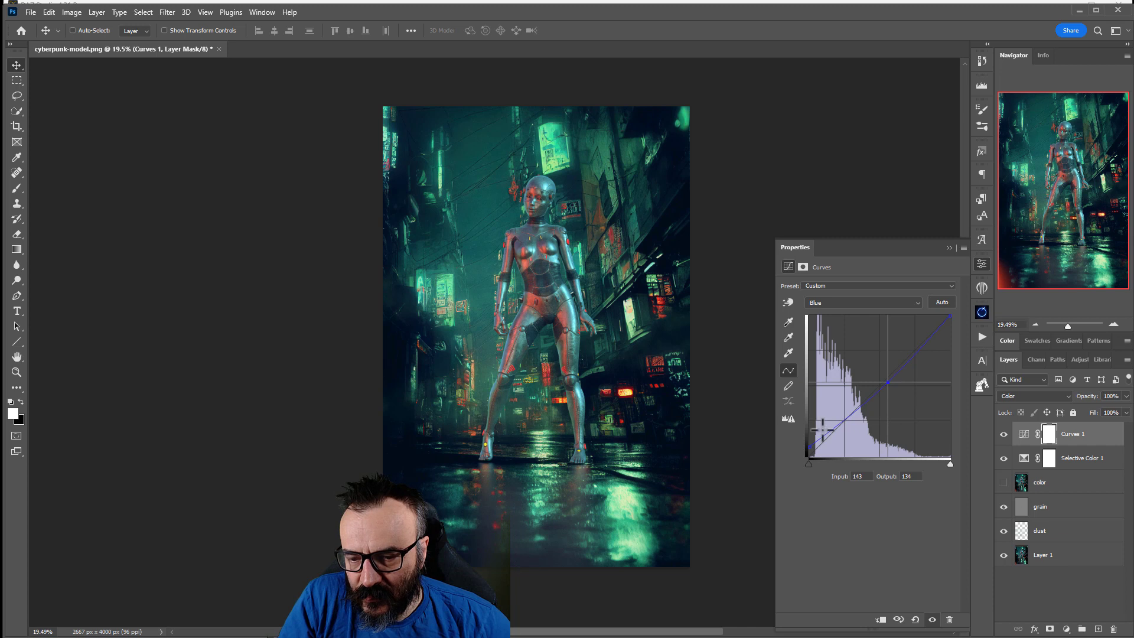
# - Add a midtone point near input 125 to the Red curve and raise its black point to output 15
pyautogui.click(829, 305)
pyautogui.click(828, 320)
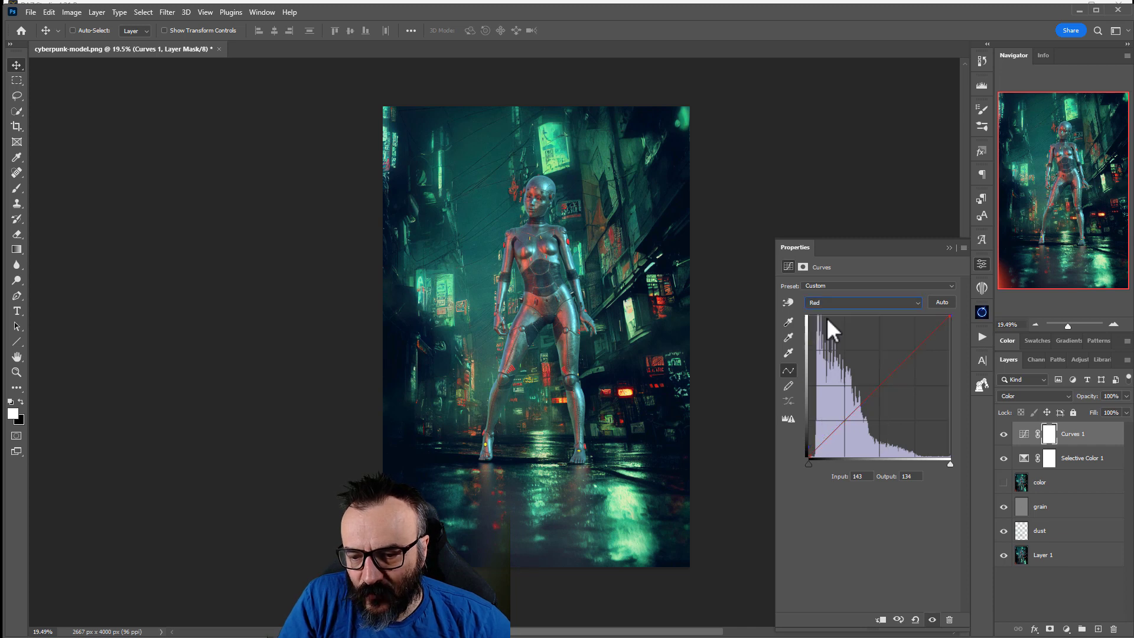
pyautogui.moveTo(807, 455)
pyautogui.mouseDown()
pyautogui.moveTo(835, 457)
pyautogui.moveTo(783, 431)
pyautogui.moveTo(788, 449)
pyautogui.mouseUp()
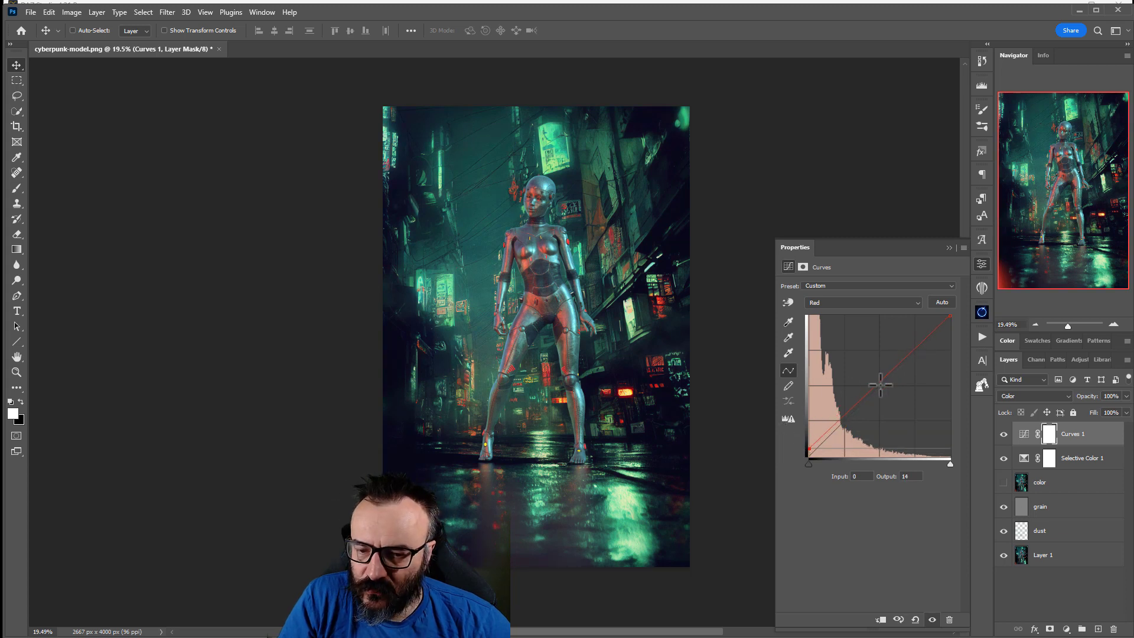
pyautogui.click(875, 385)
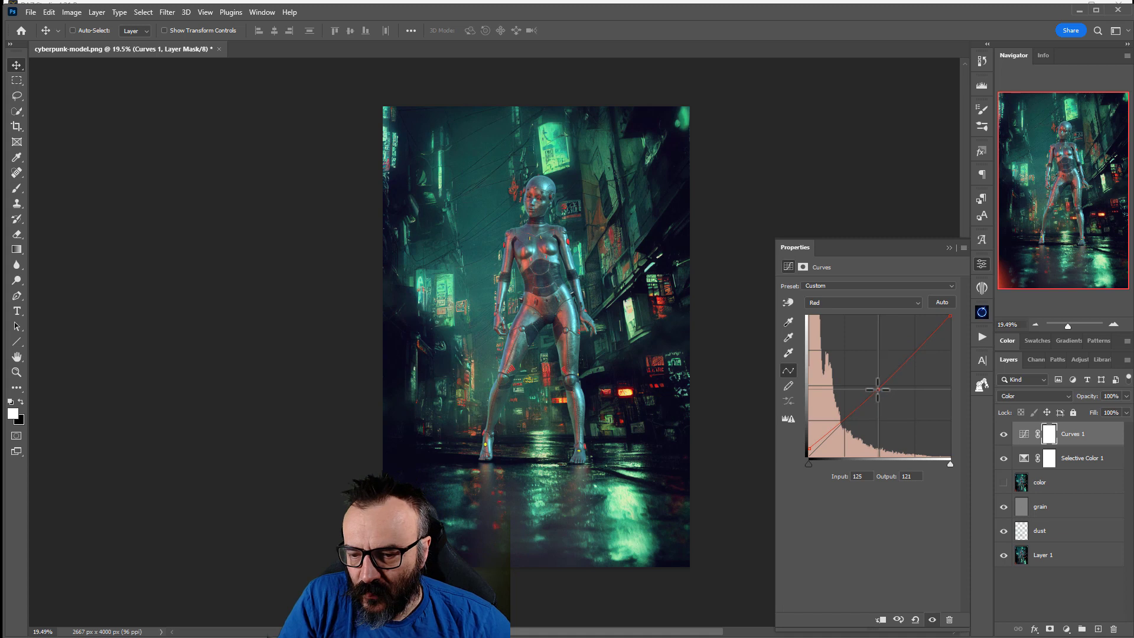
pyautogui.click(808, 447)
pyautogui.moveTo(808, 447); pyautogui.dragTo(797, 447)
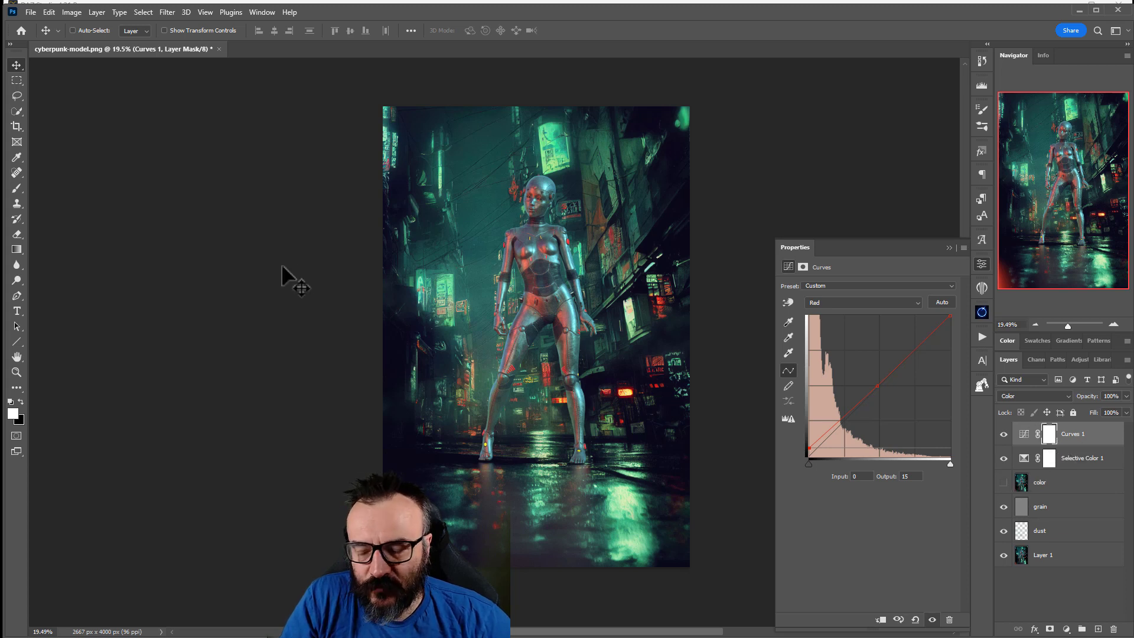
# - Group all layers above Layer 1 and compare the image with the group hidden and shown
pyautogui.keyDown('shift'); pyautogui.click(1077, 530); pyautogui.keyUp('shift')
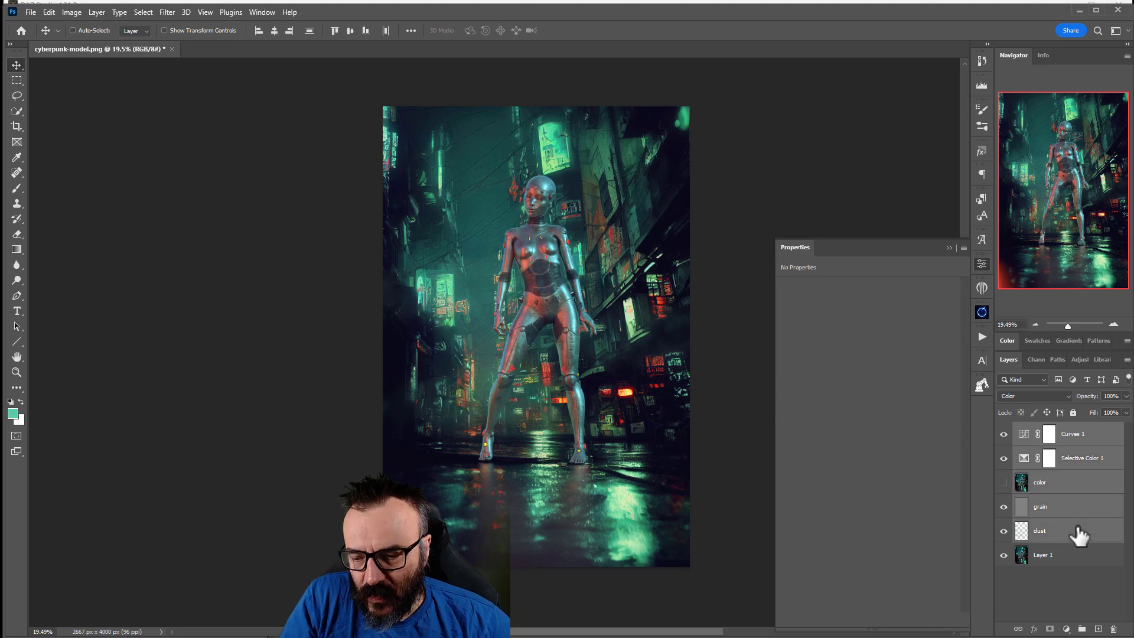
pyautogui.hotkey('ctrl', 'g')
pyautogui.click(1003, 429)
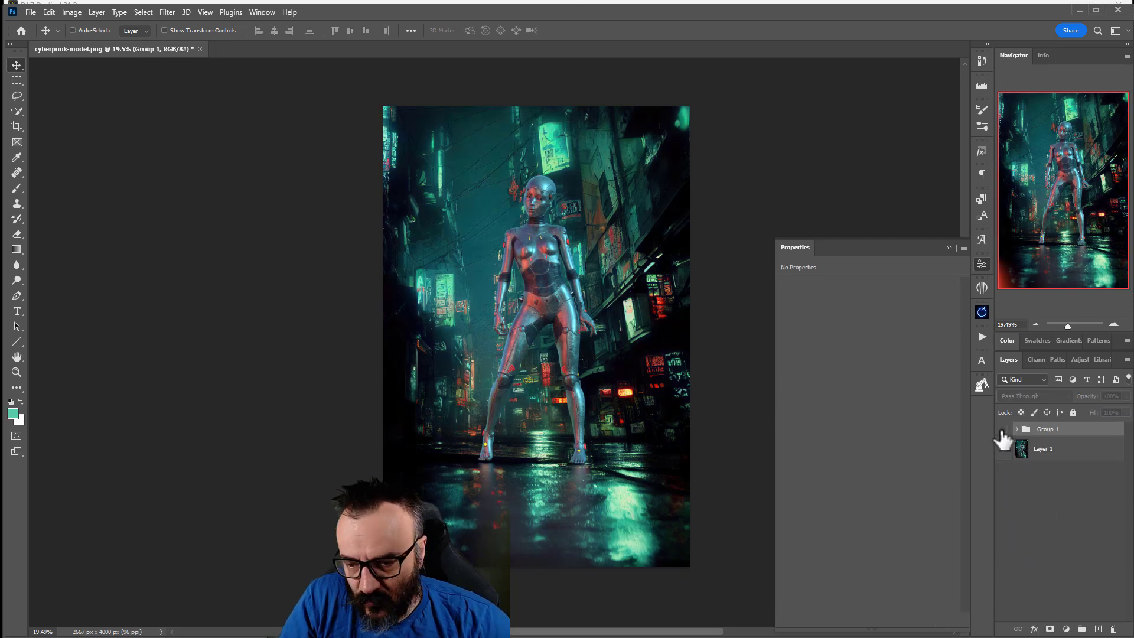
pyautogui.click(1003, 429)
pyautogui.click(1002, 429)
pyautogui.click(1003, 430)
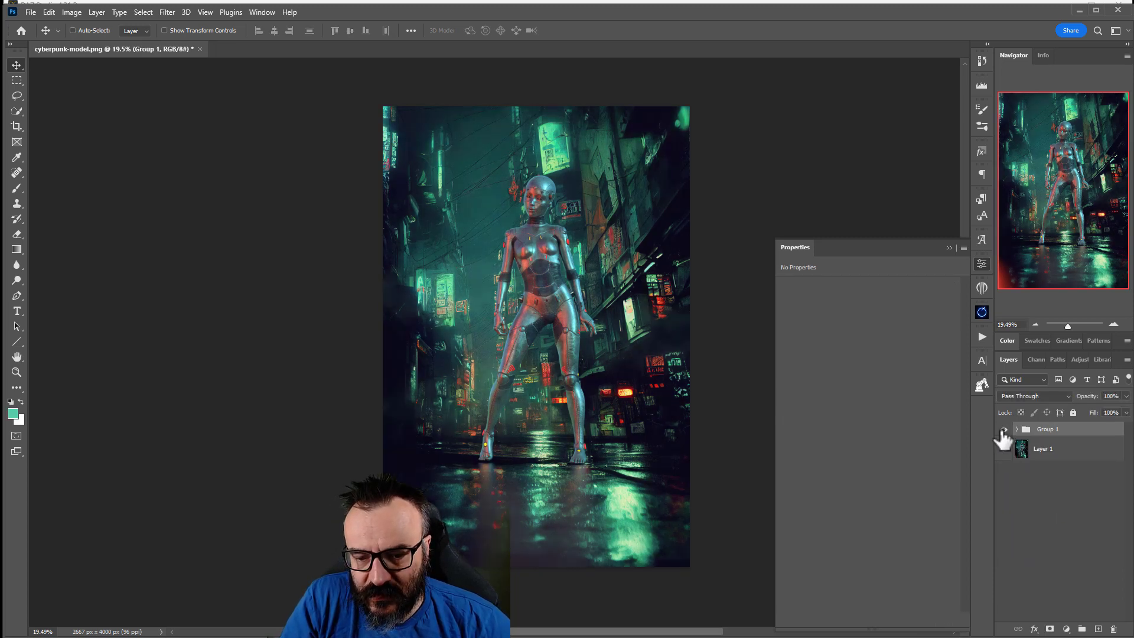
pyautogui.keyDown('alt'); pyautogui.scroll(5, 597, 304); pyautogui.keyUp('alt')
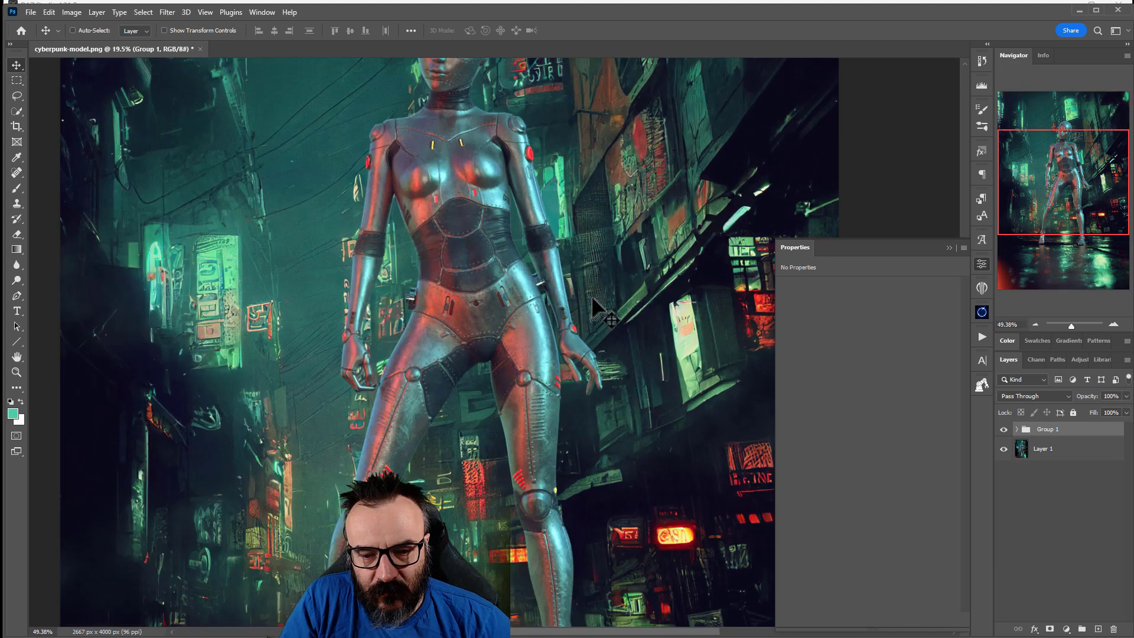
# - Toggle Group 1's visibility to compare the robot's body and street background with and without the effects in close-up
pyautogui.click(1003, 429)
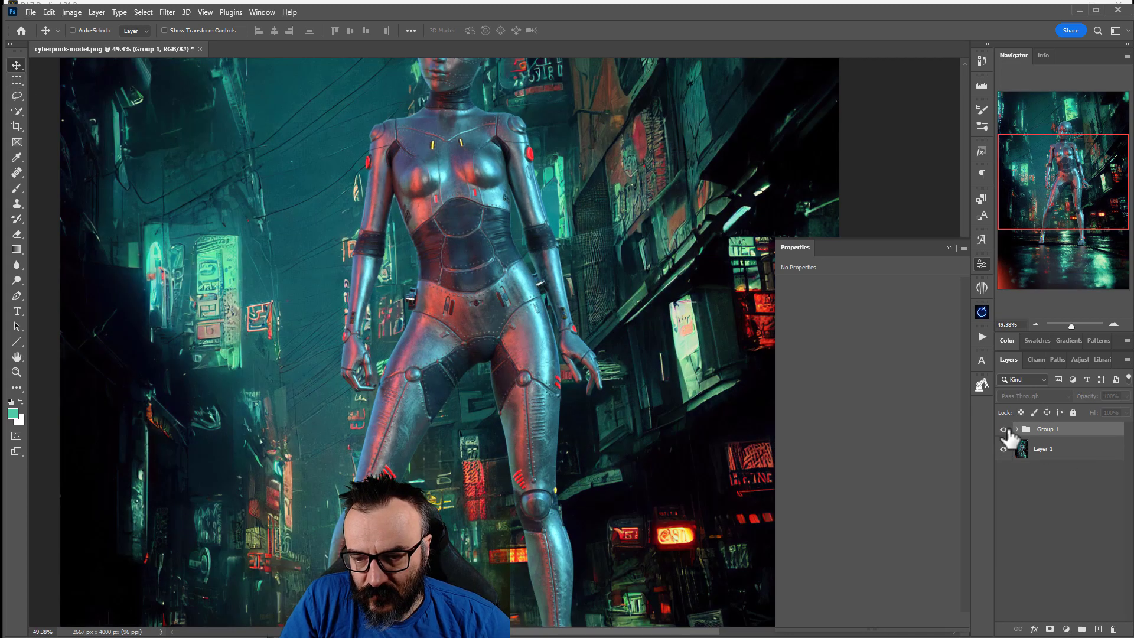
pyautogui.click(1003, 429)
pyautogui.click(1004, 429)
pyautogui.click(1003, 429)
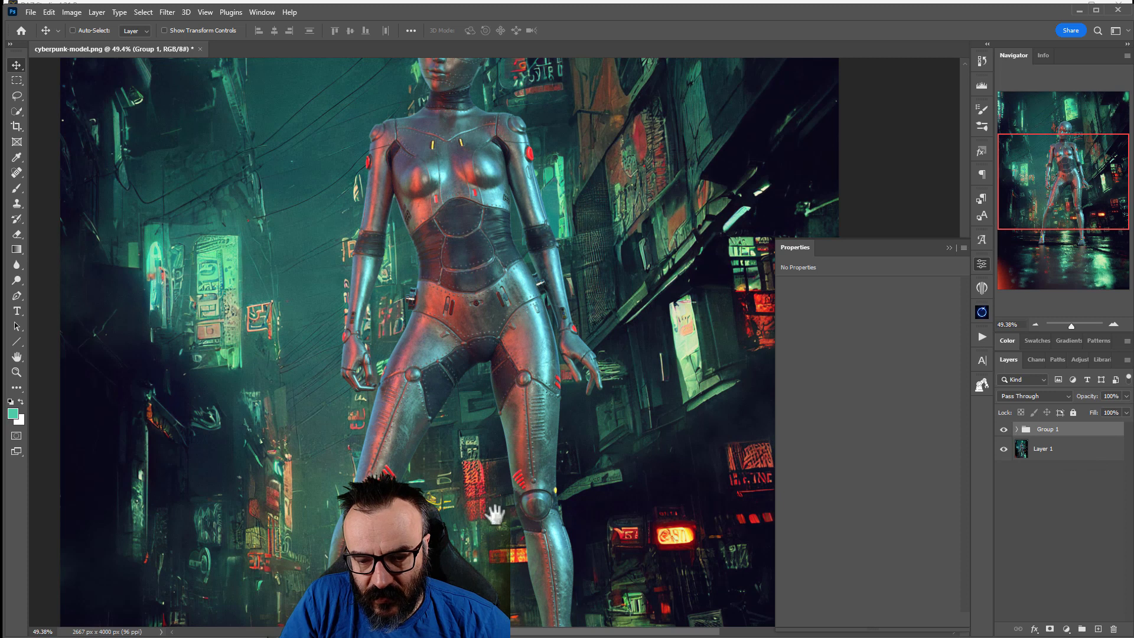
# - Check the legs and wet street up close, and review the whole image with the Properties panel collapsed
pyautogui.moveTo(498, 514); pyautogui.dragTo(499, 310)
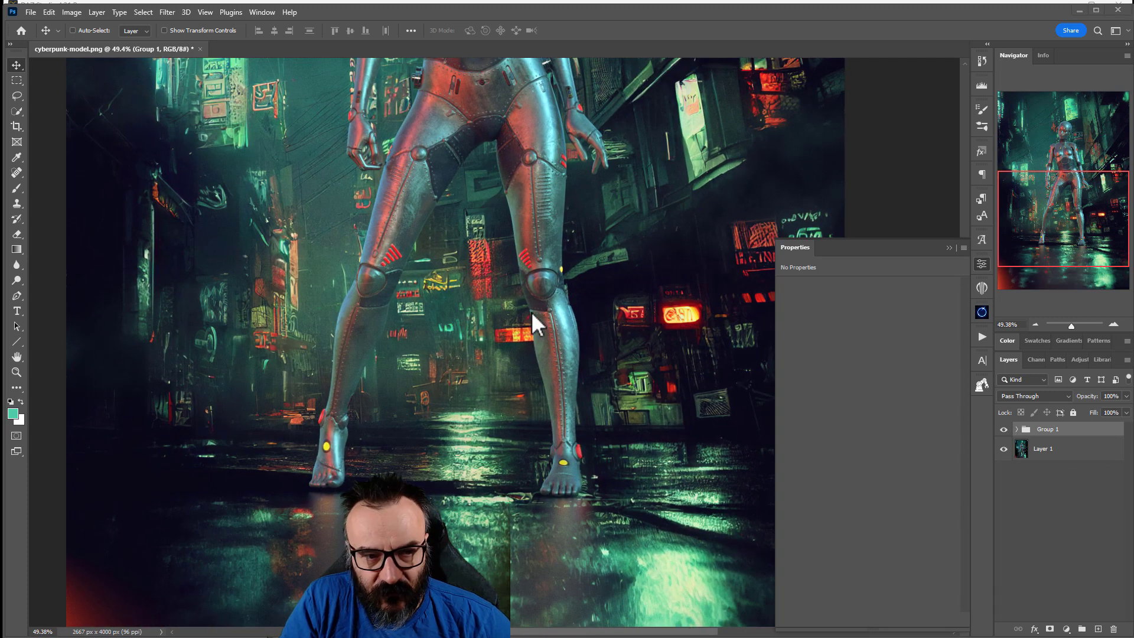
pyautogui.keyDown('alt'); pyautogui.scroll(-5, 536, 324); pyautogui.keyUp('alt')
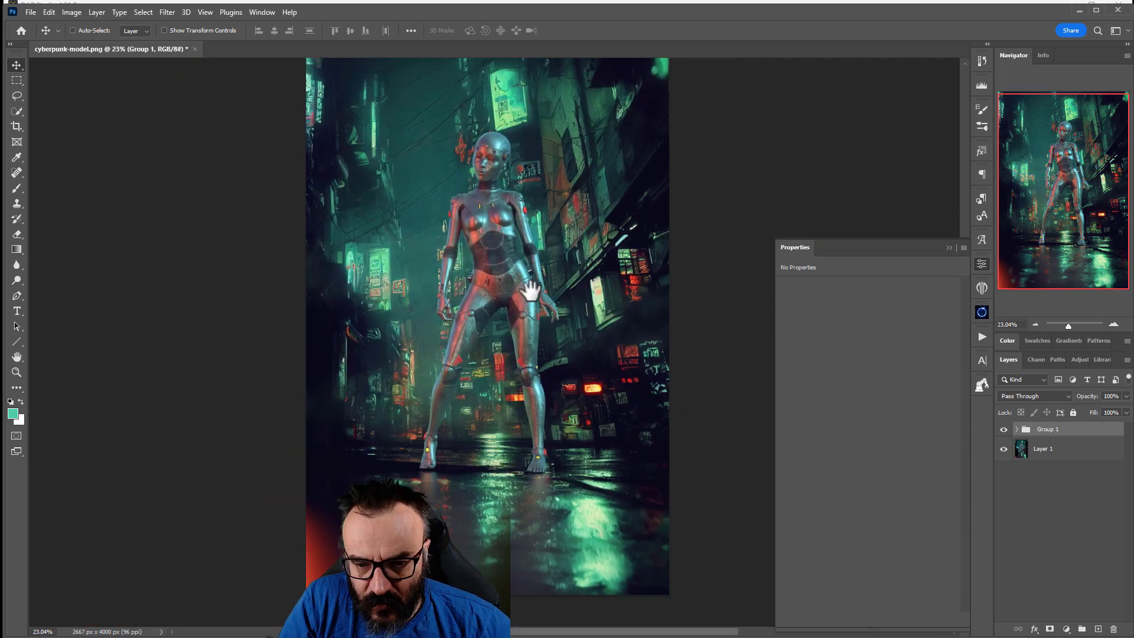
pyautogui.keyDown('alt'); pyautogui.scroll(-2, 530, 289); pyautogui.keyUp('alt')
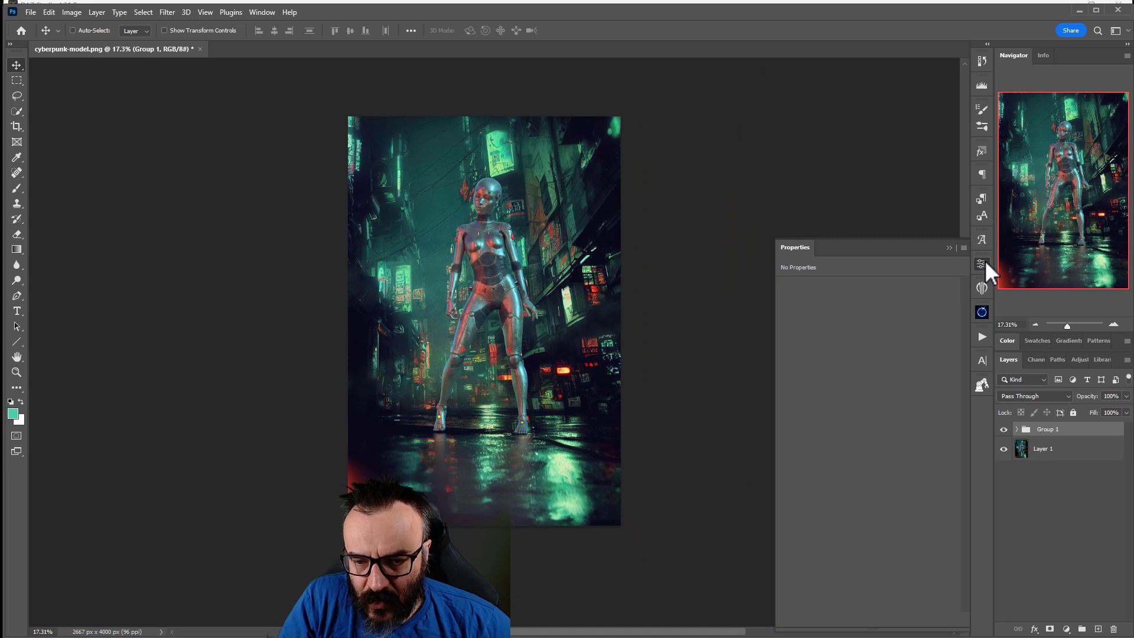
pyautogui.click(981, 263)
pyautogui.keyDown('alt'); pyautogui.scroll(1, 476, 248); pyautogui.keyUp('alt')
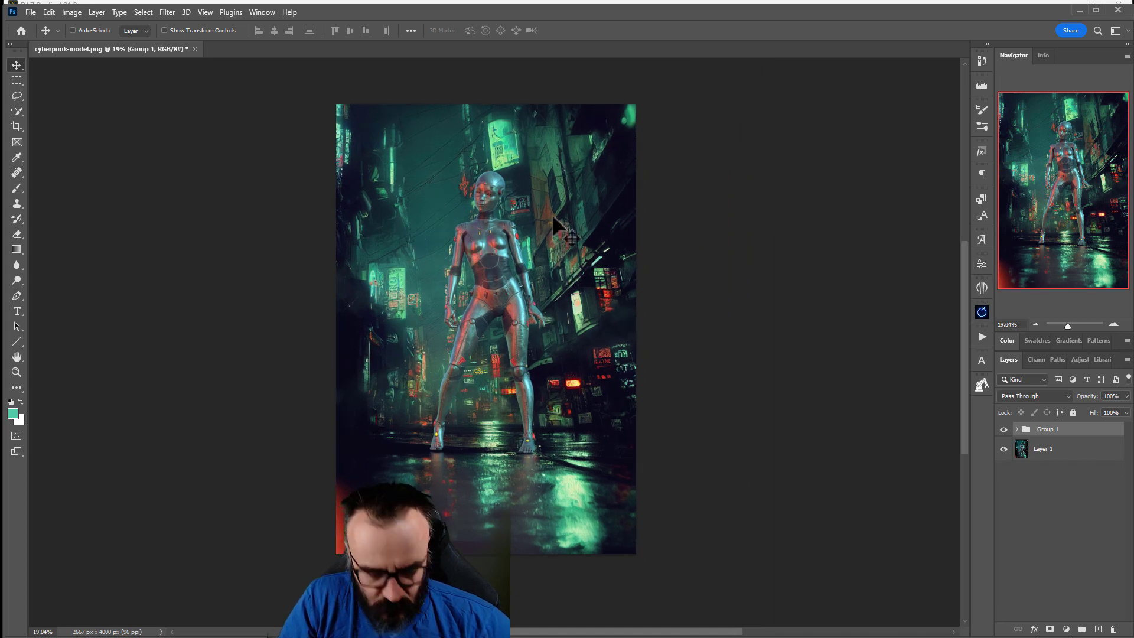